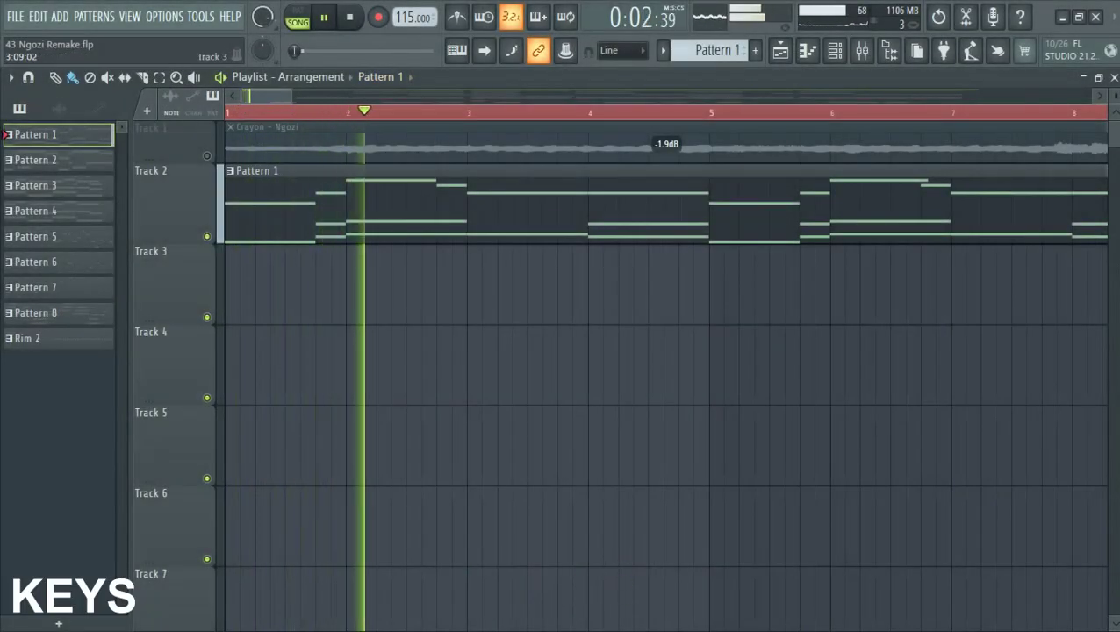
Play Pattern 1 from the Playlist and examine the EPiano channel's notes in the piano roll and its Lounge Lizard settings.
{"action": "scroll", "coordinate": [497, 285], "scroll_direction": "down", "scroll_amount": 3}
{"action": "scroll", "coordinate": [659, 378], "scroll_direction": "up", "scroll_amount": 2}
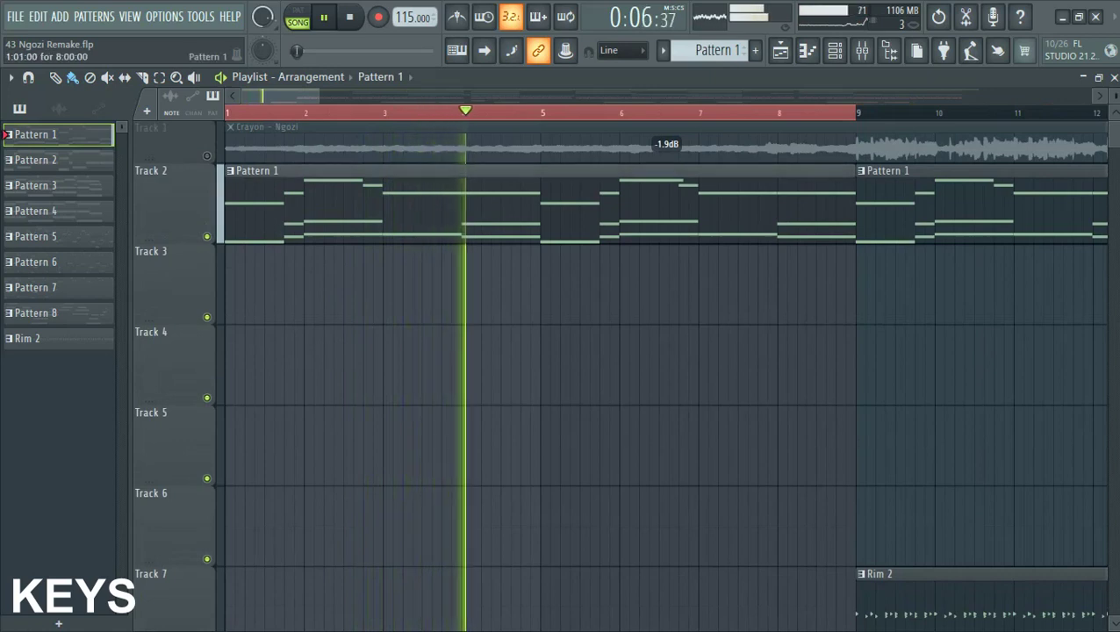
{"action": "left_click", "coordinate": [835, 50]}
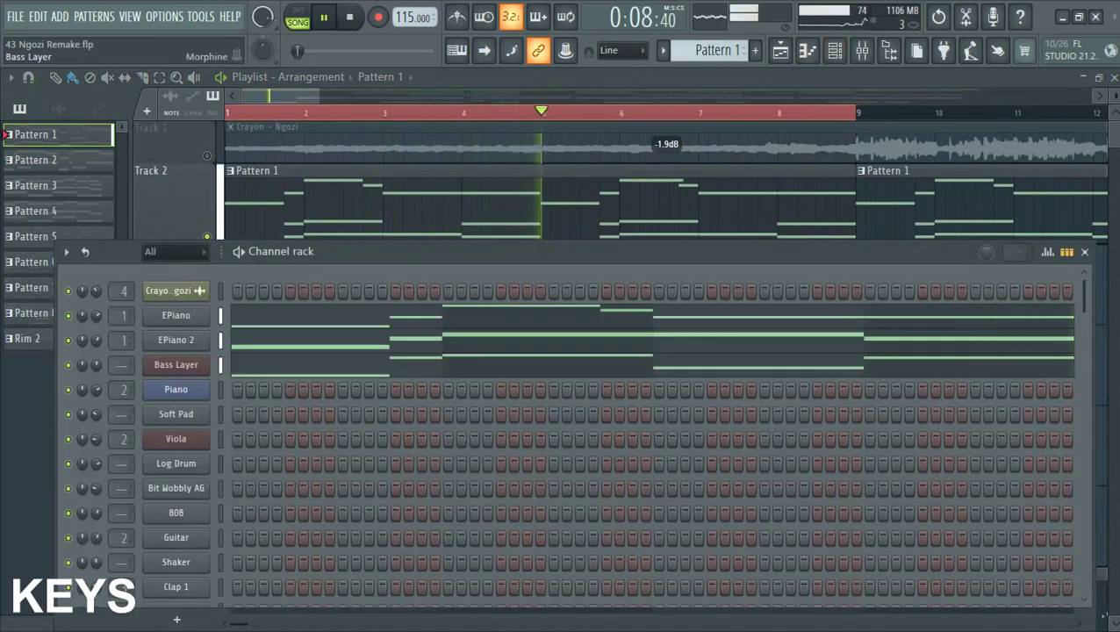
{"action": "left_click_drag", "start_coordinate": [304, 251], "coordinate": [310, 155]}
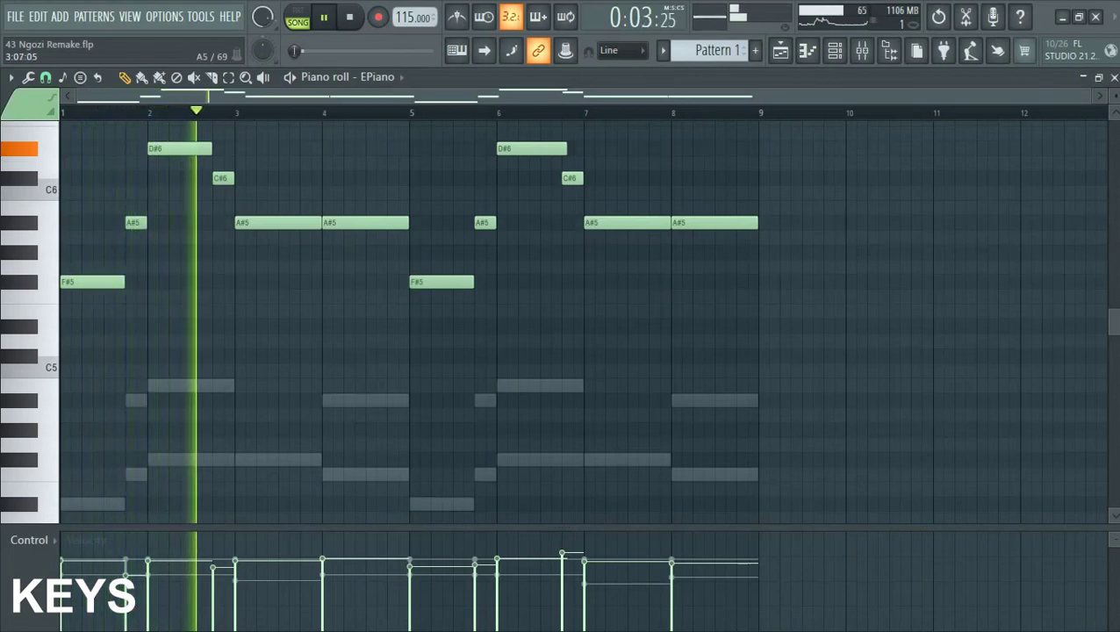
{"action": "scroll", "coordinate": [579, 316], "scroll_direction": "up", "scroll_amount": 3}
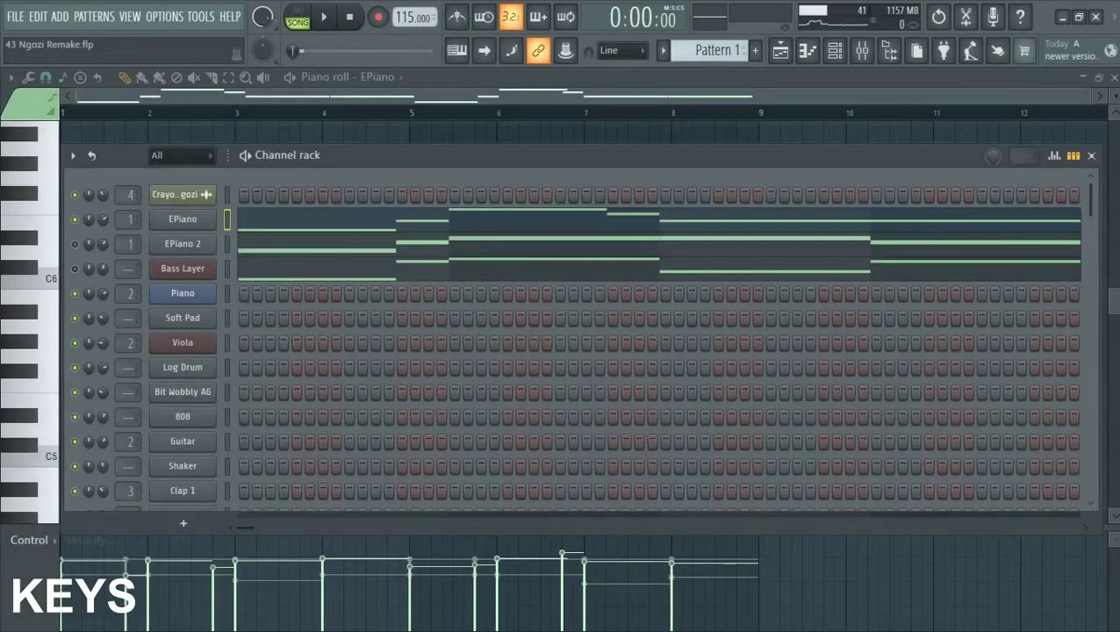
{"action": "left_click", "coordinate": [182, 218]}
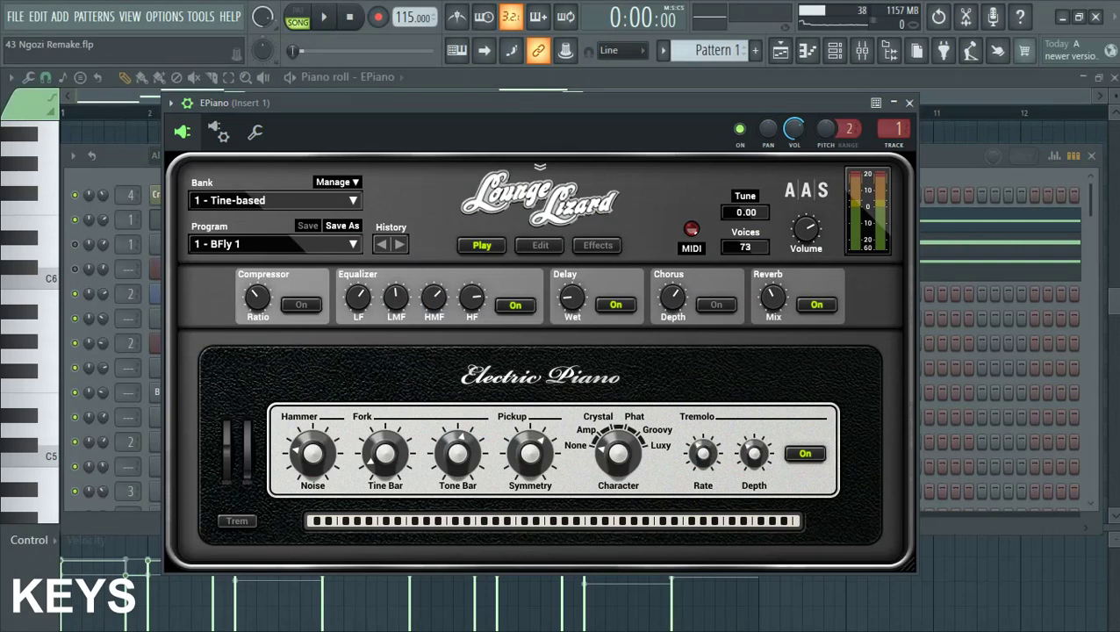
{"action": "key", "text": "Escape"}
Mute EPiano and unmute EPiano 2, play it, and examine its piano roll notes and Lounge Lizard settings.
{"action": "left_click", "coordinate": [74, 220]}
{"action": "left_click", "coordinate": [74, 244]}
{"action": "key", "text": "space"}
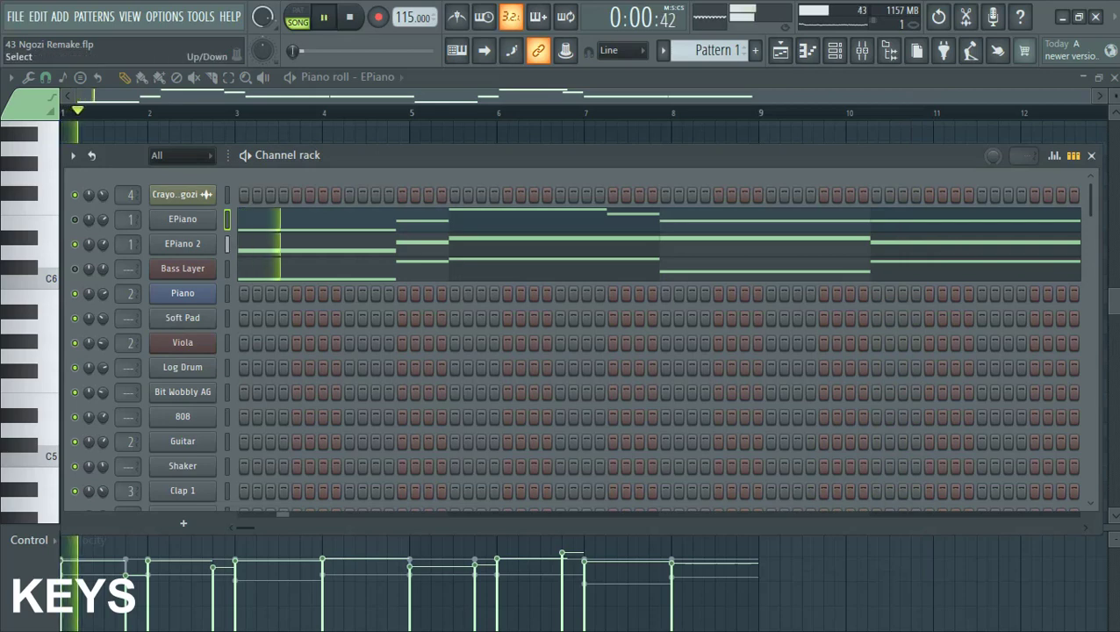
{"action": "left_click", "coordinate": [253, 244]}
{"action": "scroll", "coordinate": [210, 289], "scroll_direction": "down", "scroll_amount": 5}
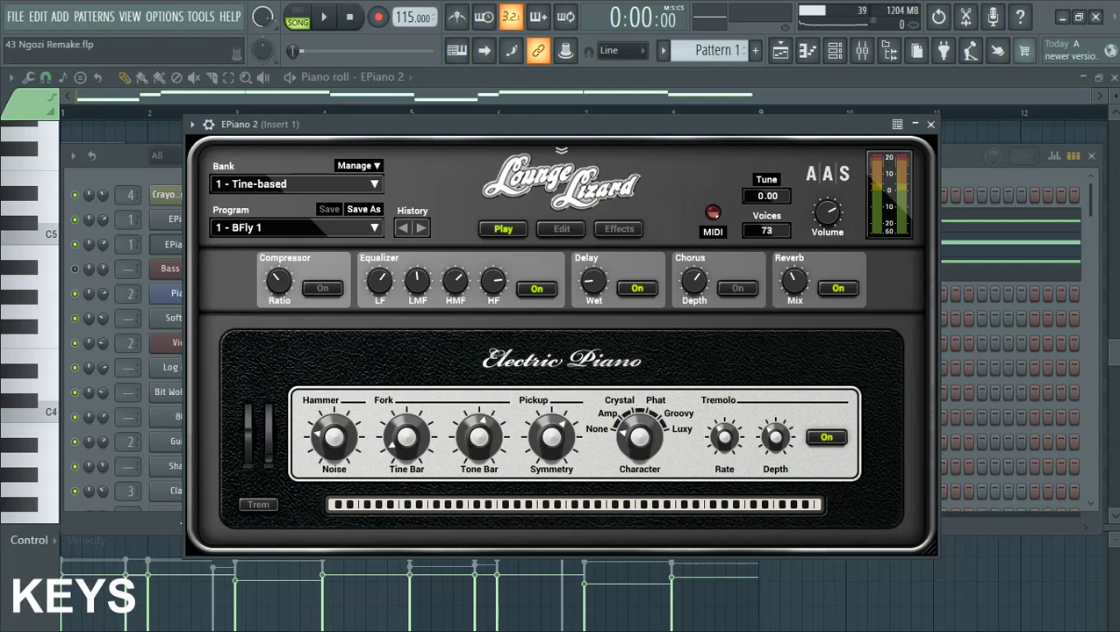
{"action": "key", "text": "Escape"}
Mute EPiano 2, play the Bass Layer channel, and examine its notes and its Morphine synthesizer's Morph/Mix page.
{"action": "left_click", "coordinate": [75, 244]}
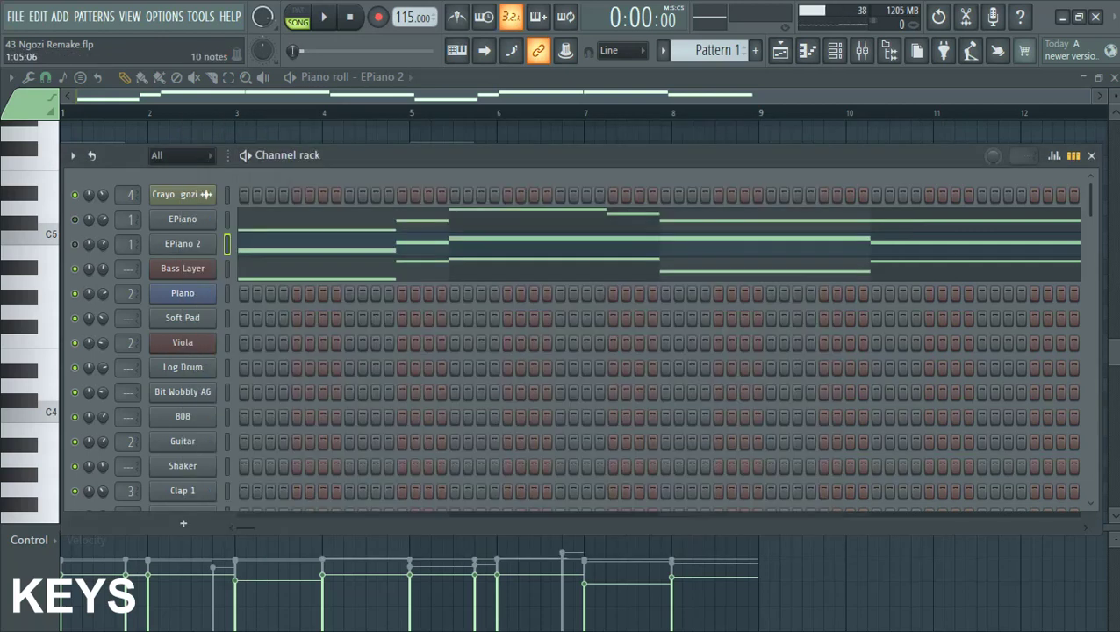
{"action": "left_click", "coordinate": [293, 268]}
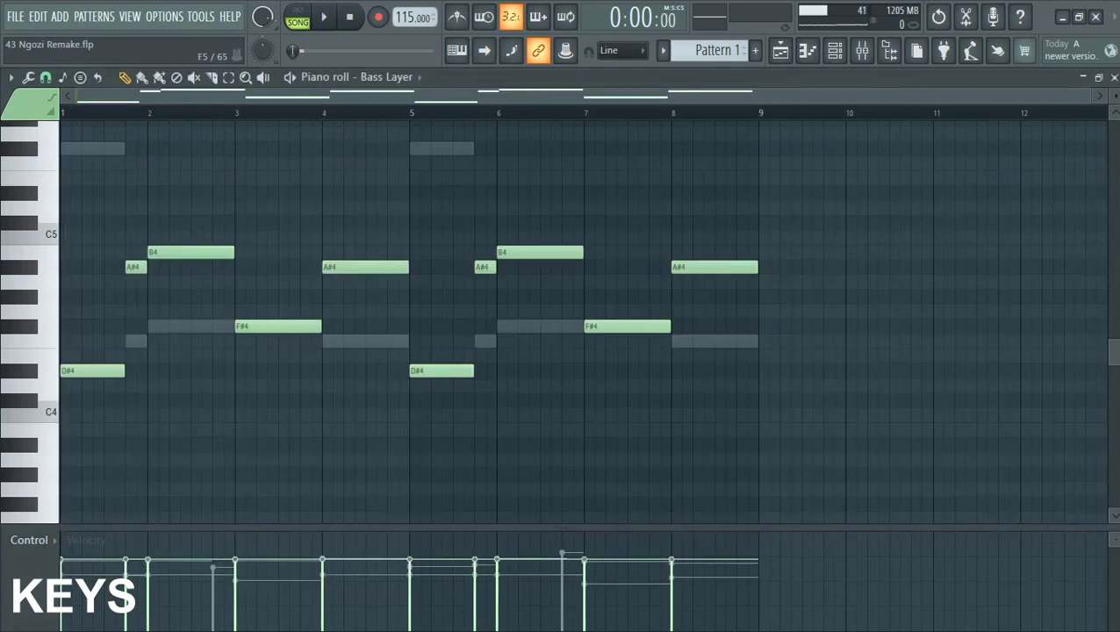
{"action": "key", "text": "space"}
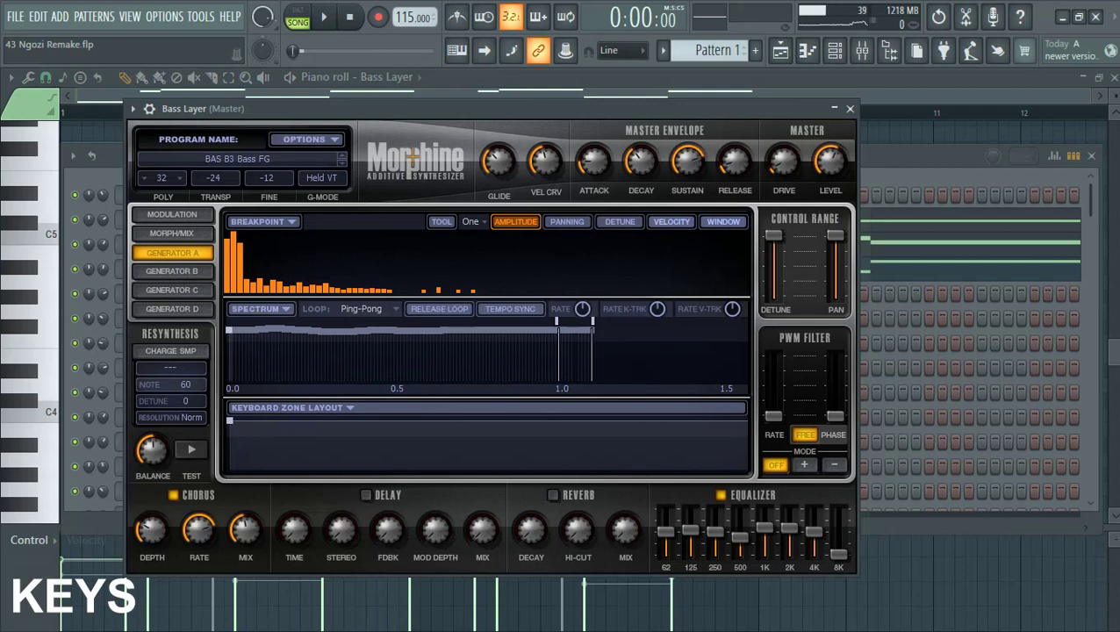
{"action": "left_click", "coordinate": [172, 234]}
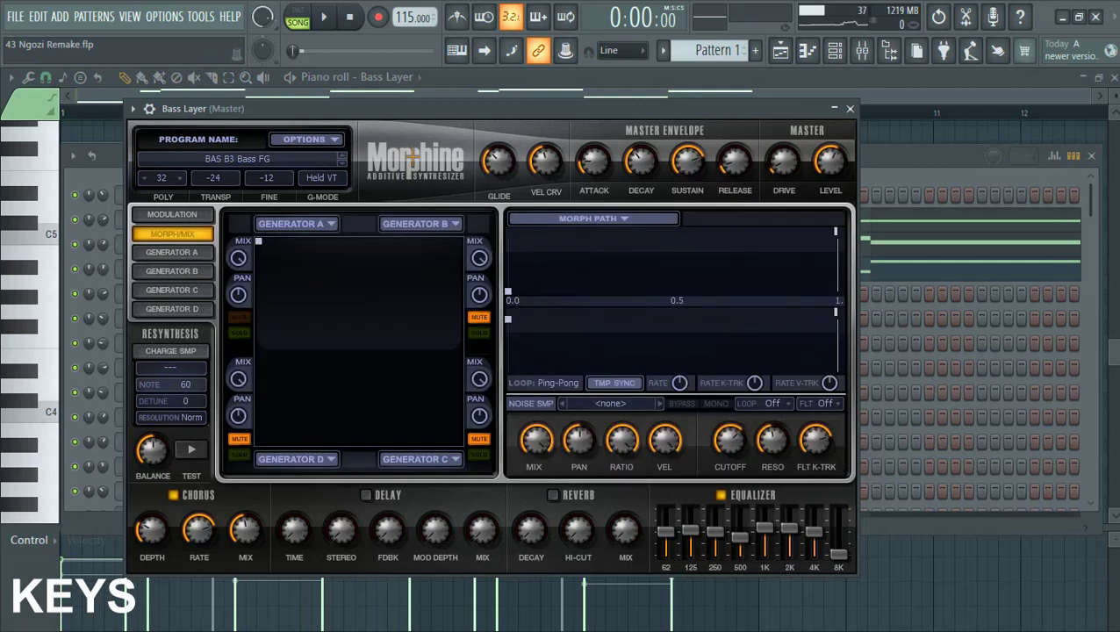
{"action": "key", "text": "Escape"}
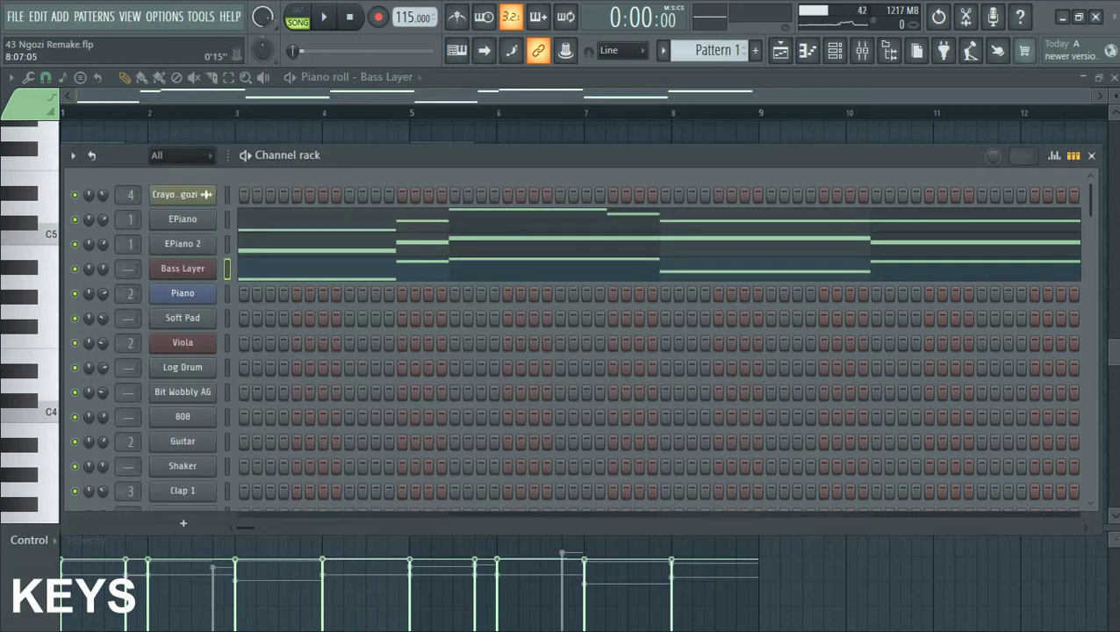
Solo Track 3 in the Playlist and play Pattern 3 from bar 17.
{"action": "key", "text": "space"}
{"action": "key", "text": "F5"}
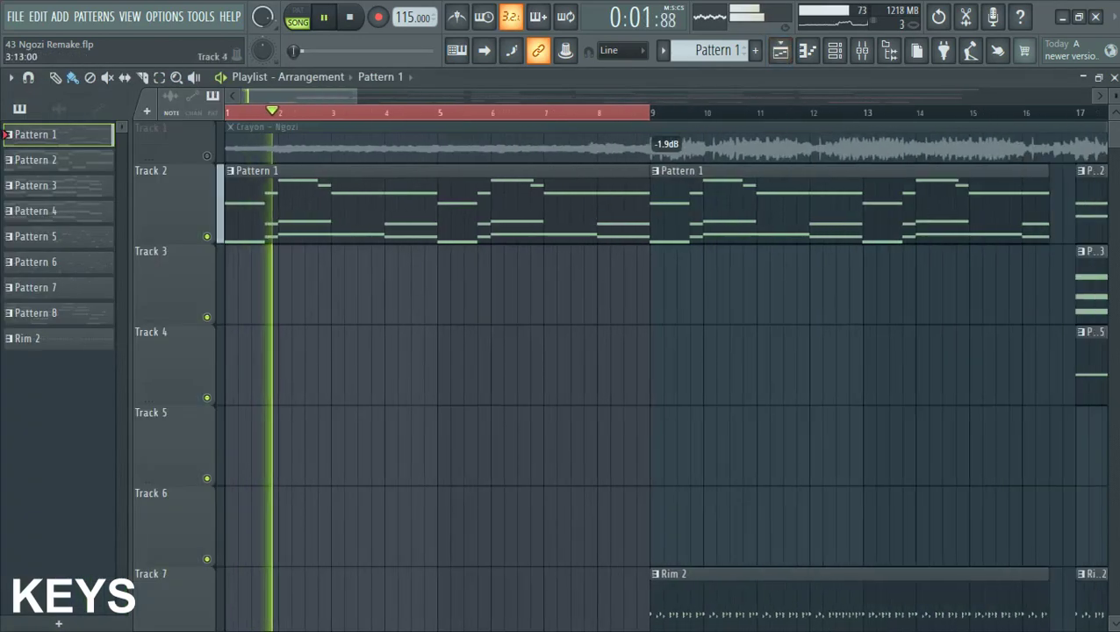
{"action": "scroll", "coordinate": [666, 378], "scroll_direction": "down", "scroll_amount": 3}
{"action": "scroll", "coordinate": [665, 378], "scroll_direction": "down", "scroll_amount": 3}
{"action": "scroll", "coordinate": [665, 377], "scroll_direction": "up", "scroll_amount": 3}
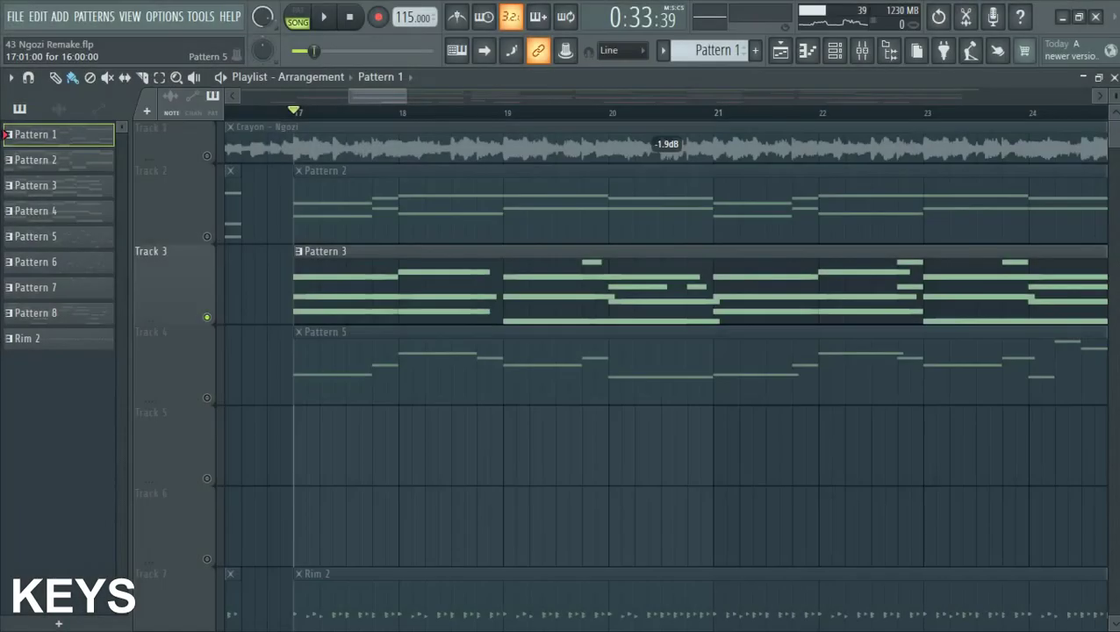
{"action": "key", "text": "space"}
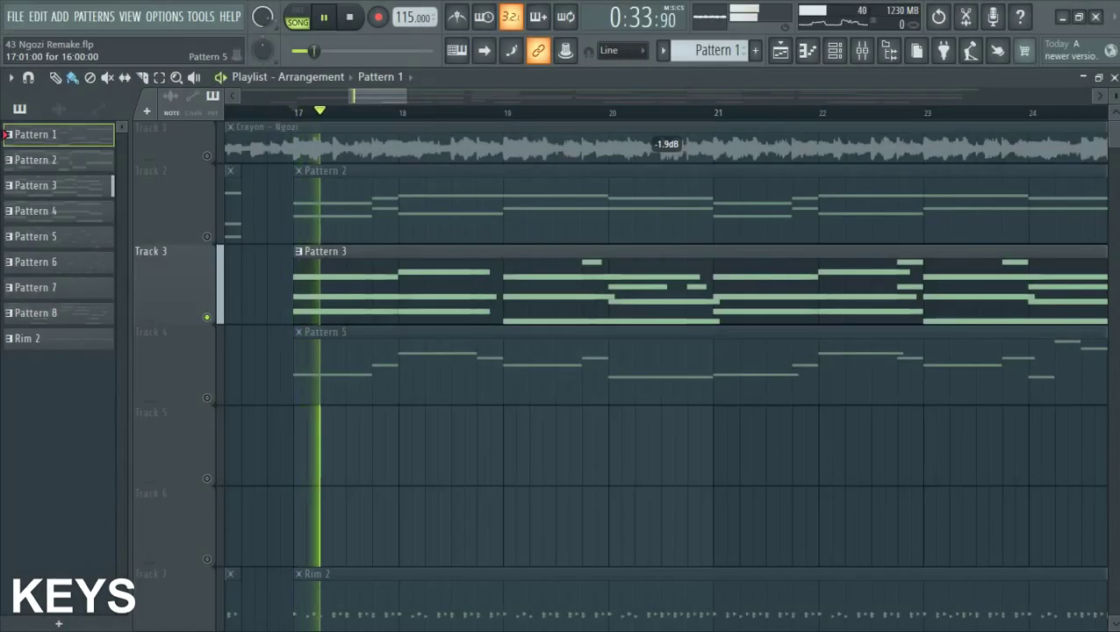
Show Pattern 3 in the Channel rack, mute Soft Pad, and examine the Piano channel's FL Keys settings.
{"action": "left_click", "coordinate": [700, 251]}
{"action": "left_click", "coordinate": [835, 50]}
{"action": "key", "text": "F6"}
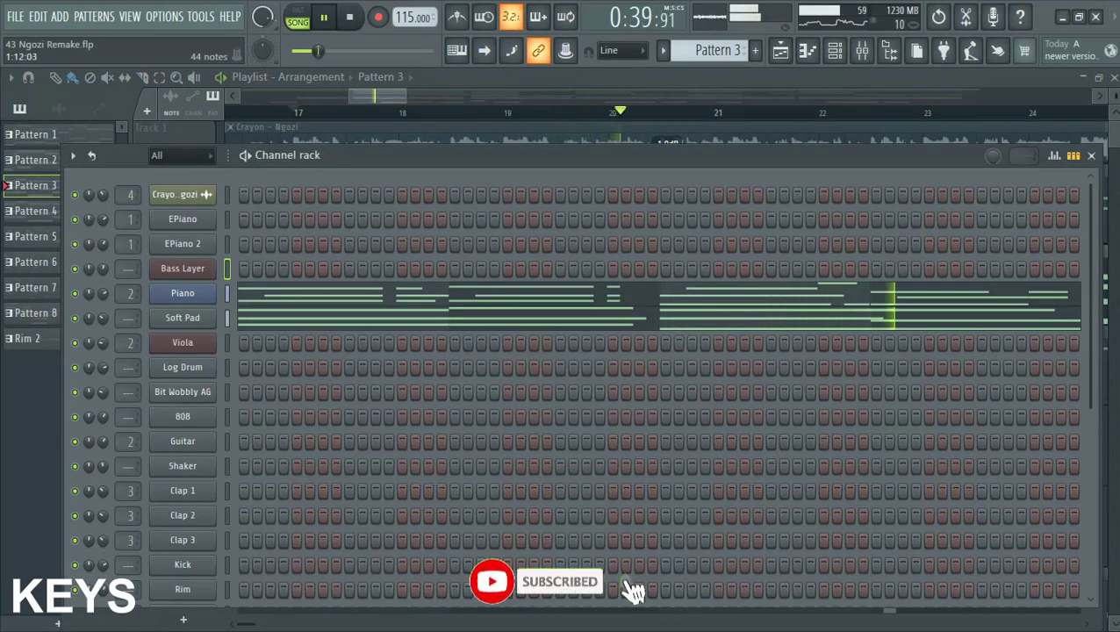
{"action": "key", "text": "space"}
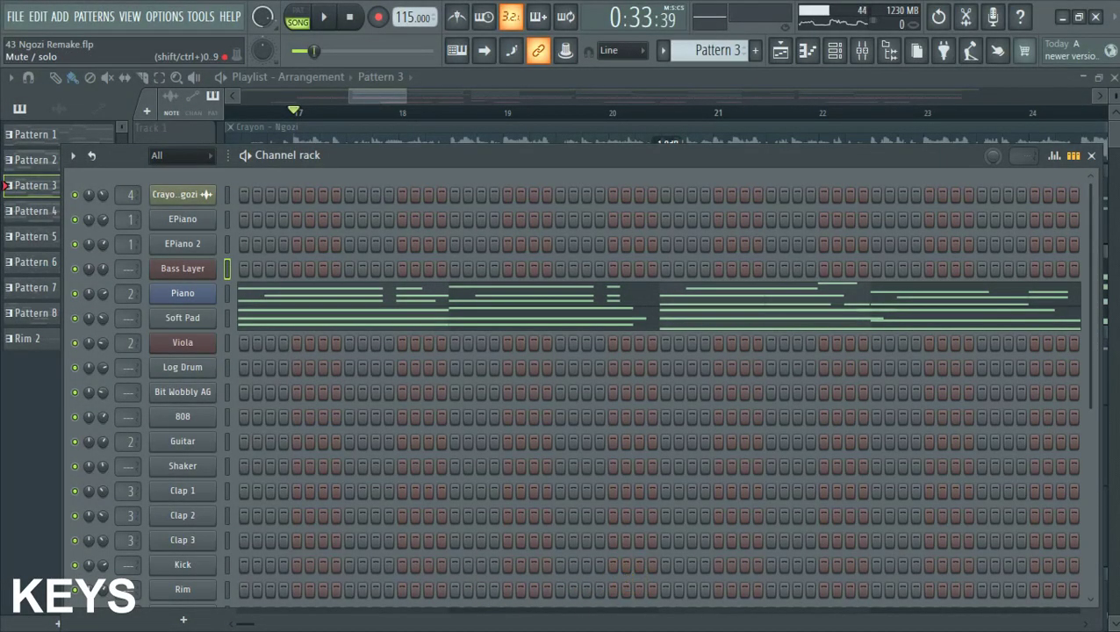
{"action": "left_click", "coordinate": [183, 294]}
{"action": "left_click", "coordinate": [75, 318]}
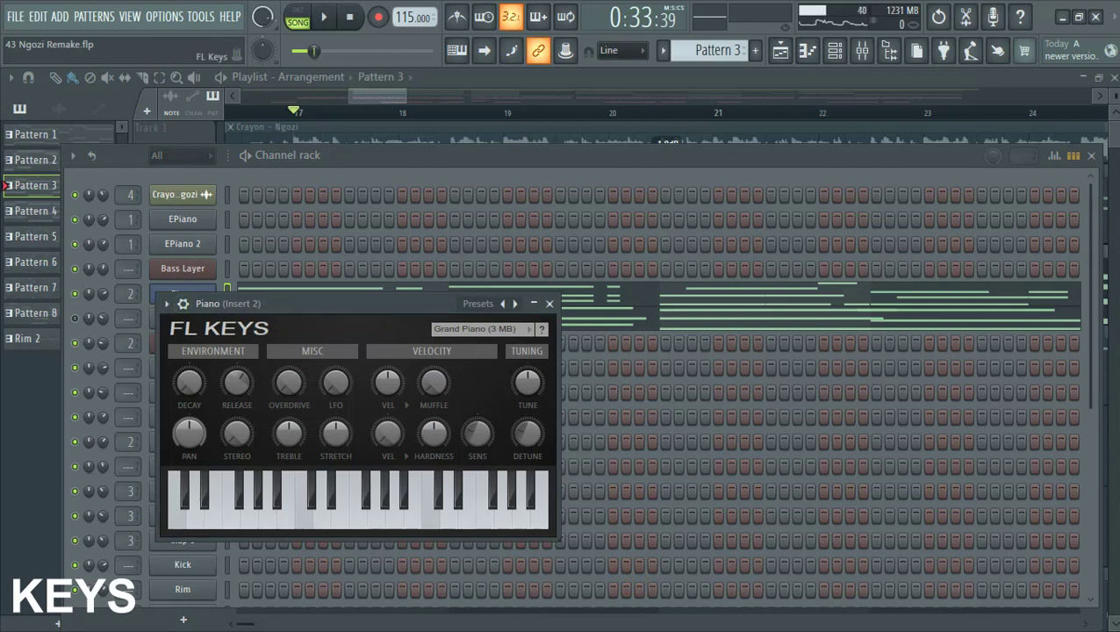
{"action": "key", "text": "Escape"}
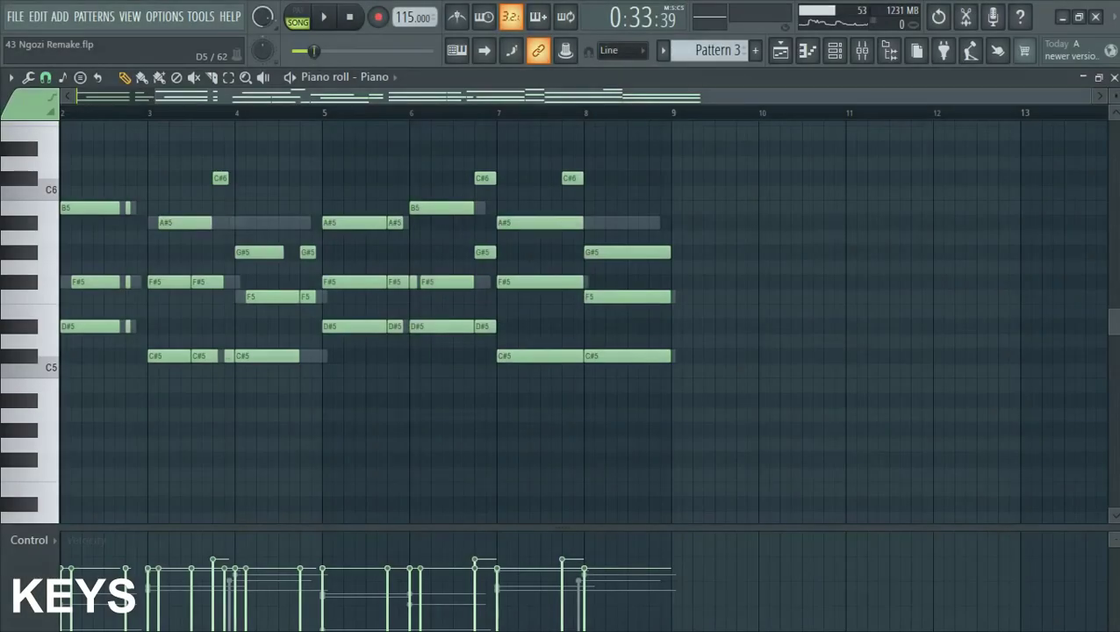
Play the Piano channel's chords alone and examine all their notes in the piano roll.
{"action": "key", "text": "Page_Up"}
{"action": "key", "text": "space"}
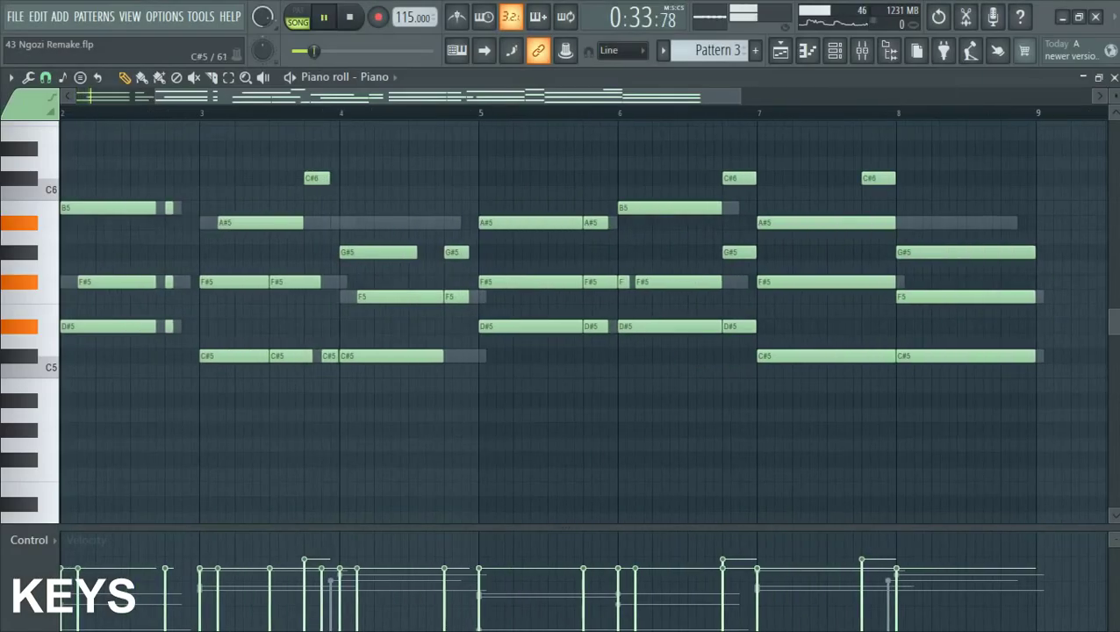
{"action": "key", "text": "Page_Down"}
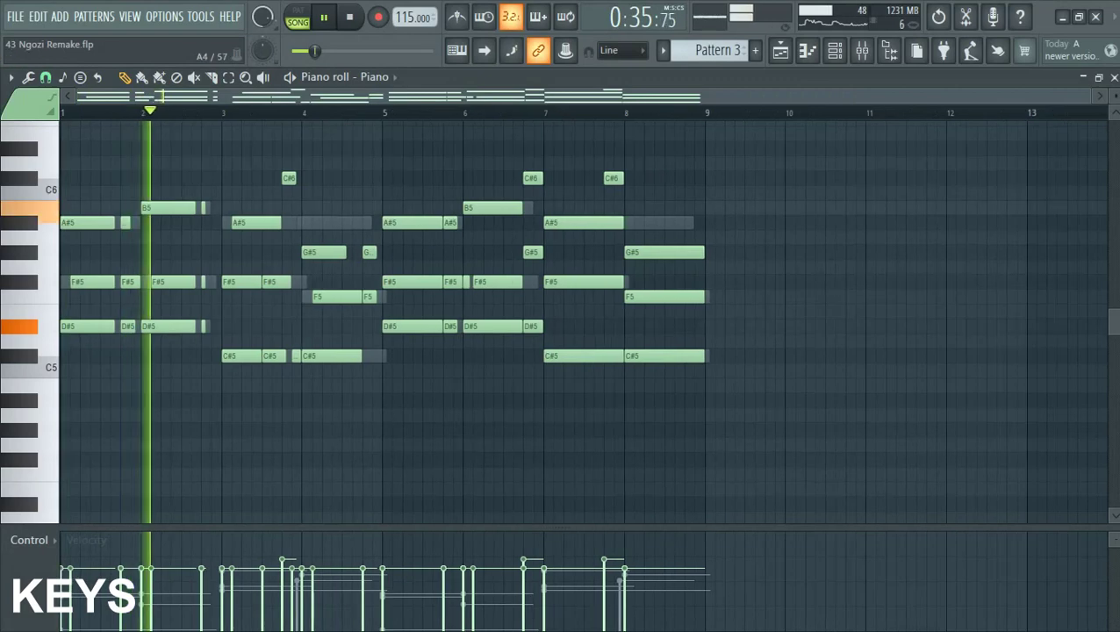
{"action": "key", "text": "Page_Up"}
{"action": "scroll", "coordinate": [334, 326], "scroll_direction": "up", "scroll_amount": 1}
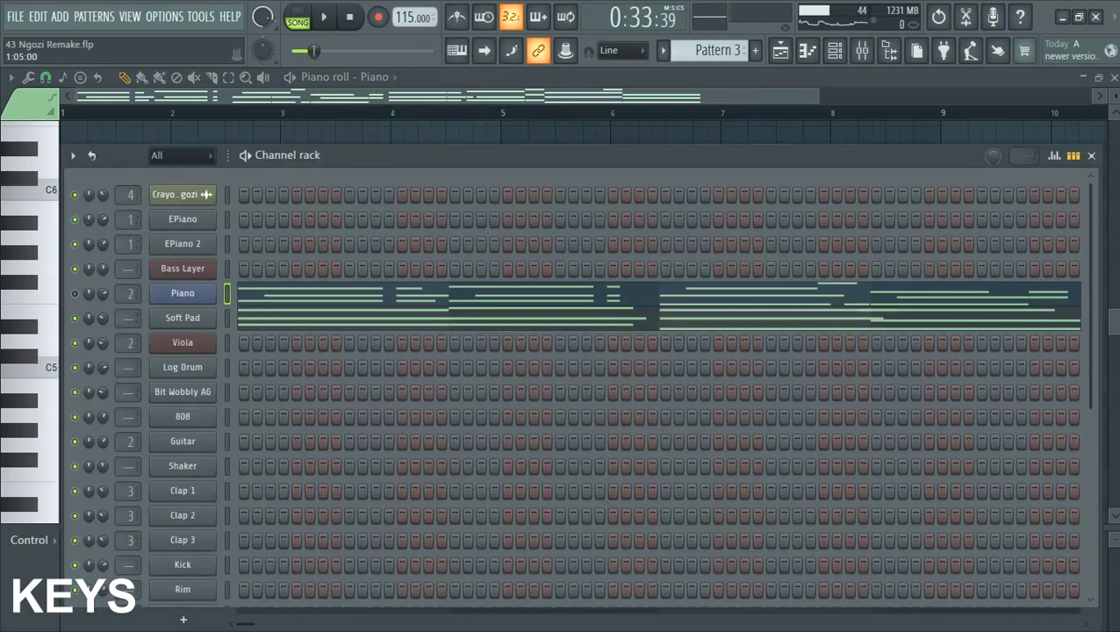
Play the Soft Pad channel with Piano muted and examine its notes and its Nexus preset.
{"action": "left_click", "coordinate": [290, 317]}
{"action": "key", "text": "space"}
{"action": "scroll", "coordinate": [178, 400], "scroll_direction": "down", "scroll_amount": 2}
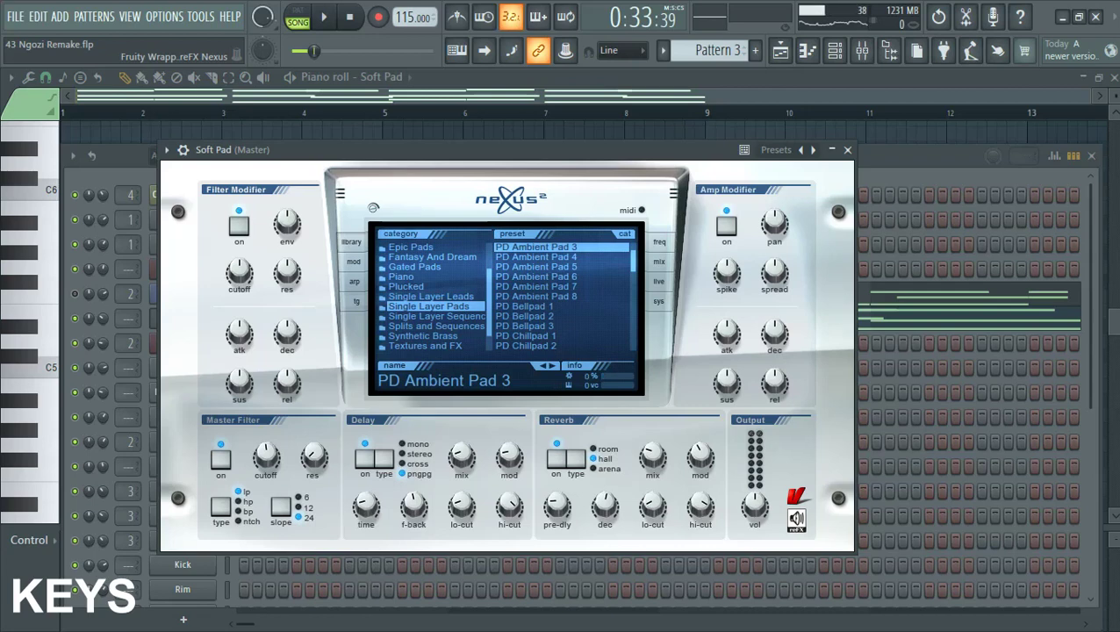
{"action": "key", "text": "Escape"}
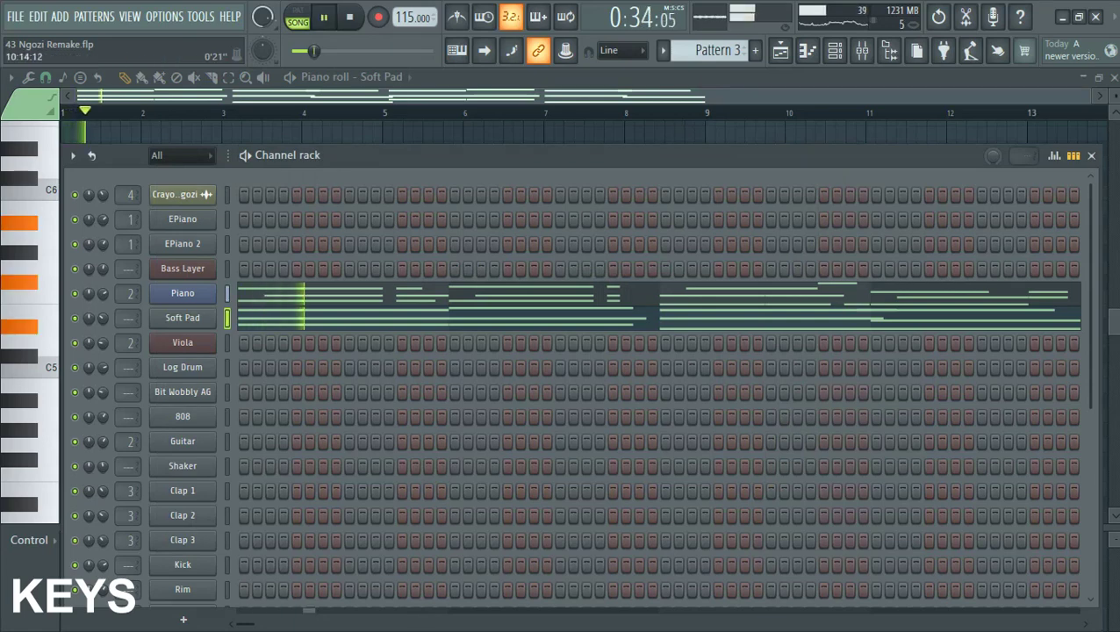
Solo Track 4 in the Playlist and play Pattern 5 from bar 17.
{"action": "key", "text": "F5"}
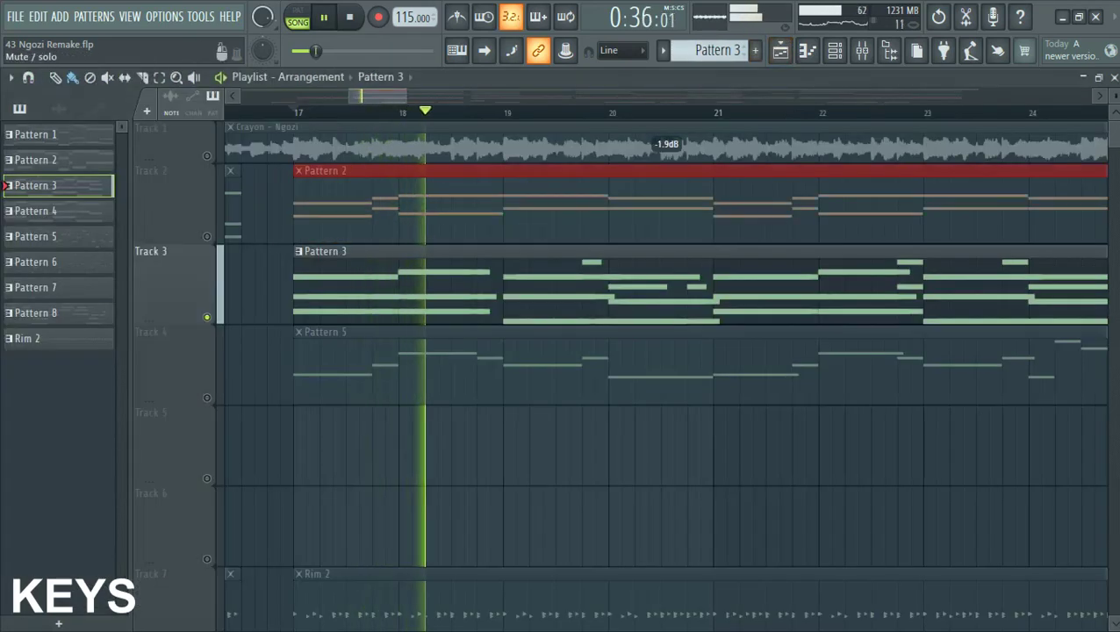
{"action": "left_click", "coordinate": [260, 281], "text": "ctrl"}
{"action": "scroll", "coordinate": [282, 280], "scroll_direction": "down", "scroll_amount": 2}
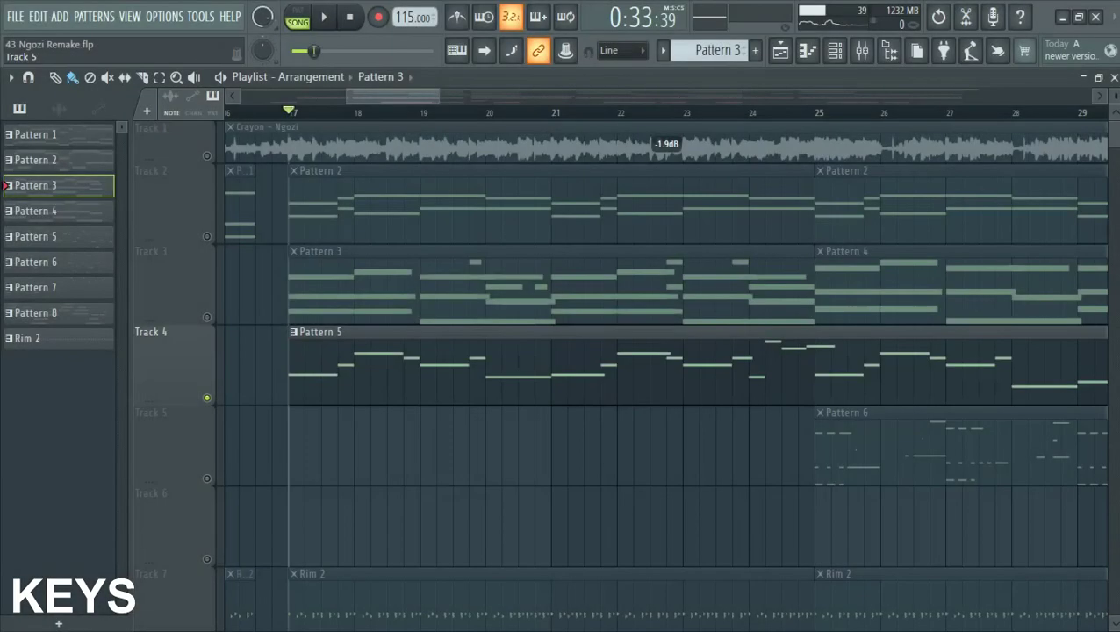
{"action": "scroll", "coordinate": [246, 439], "scroll_direction": "down", "scroll_amount": 3}
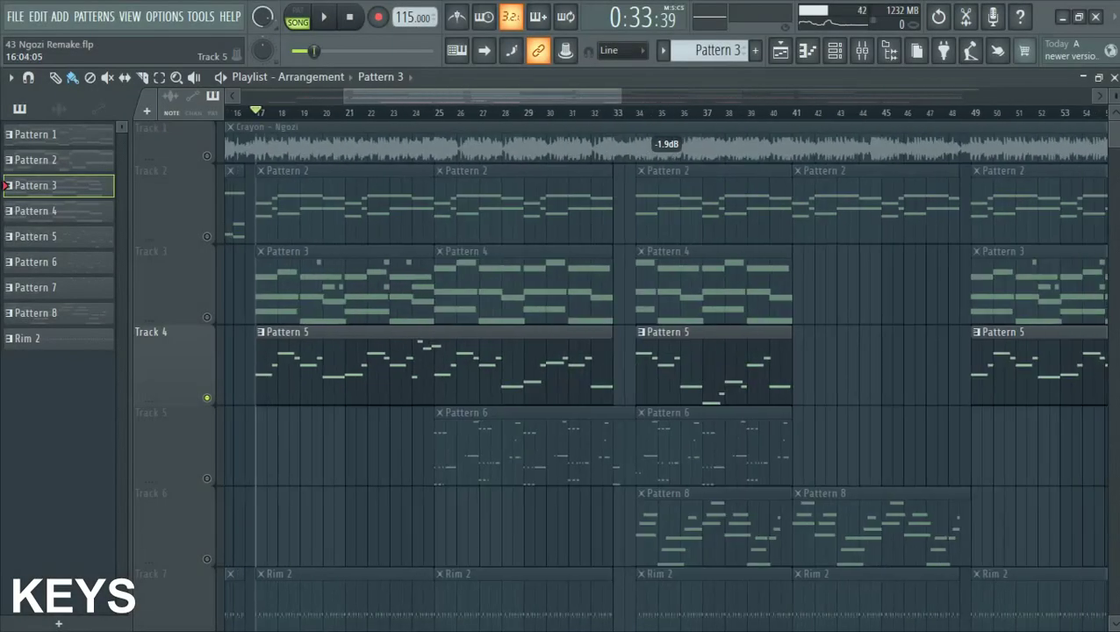
{"action": "scroll", "coordinate": [353, 439], "scroll_direction": "down", "scroll_amount": 3}
{"action": "scroll", "coordinate": [302, 439], "scroll_direction": "up", "scroll_amount": 4}
{"action": "key", "text": "space"}
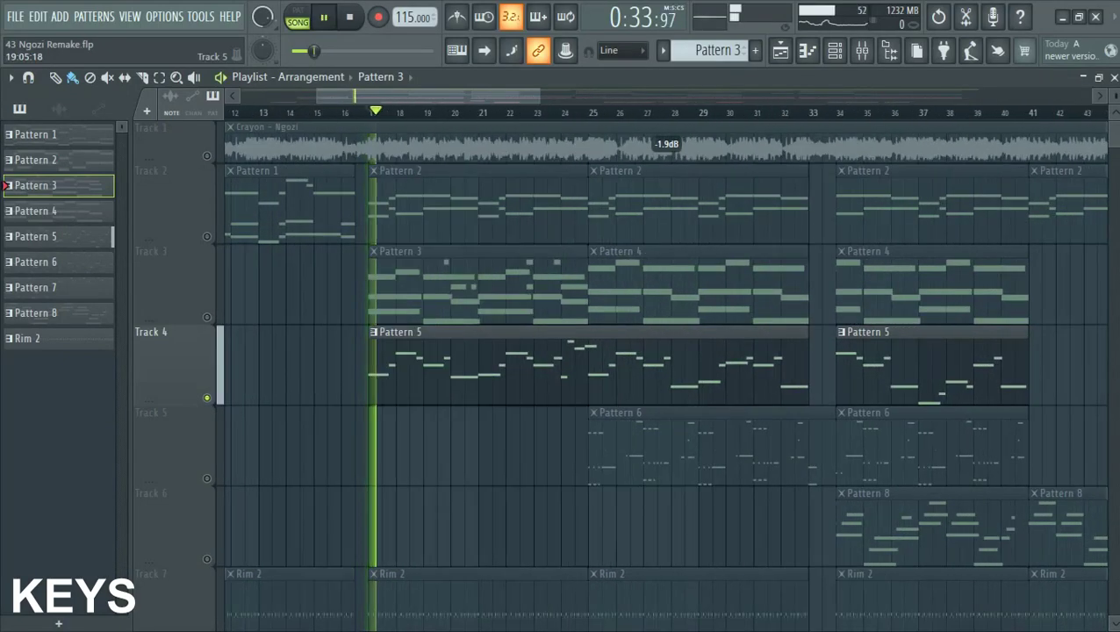
Select Pattern 5 and examine the Viola channel's complete melody in the piano roll during playback.
{"action": "scroll", "coordinate": [438, 439], "scroll_direction": "up", "scroll_amount": 2}
{"action": "left_click", "coordinate": [438, 368]}
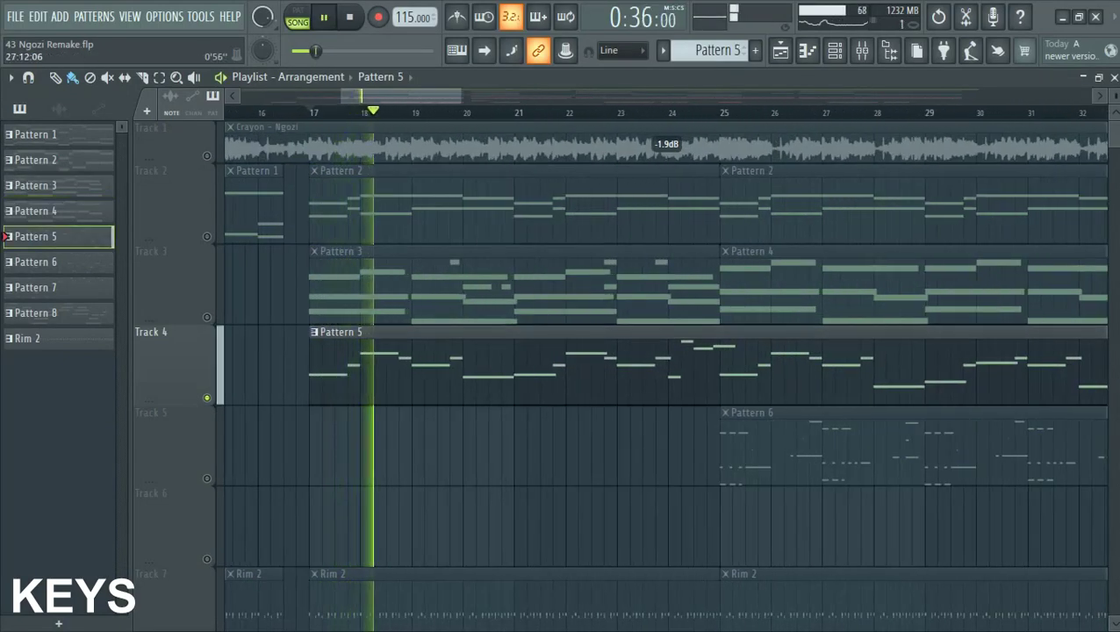
{"action": "left_click", "coordinate": [834, 50]}
{"action": "left_click", "coordinate": [413, 343]}
{"action": "scroll", "coordinate": [370, 426], "scroll_direction": "down", "scroll_amount": 4}
{"action": "scroll", "coordinate": [370, 427], "scroll_direction": "up", "scroll_amount": 2}
{"action": "scroll", "coordinate": [286, 485], "scroll_direction": "down", "scroll_amount": 2}
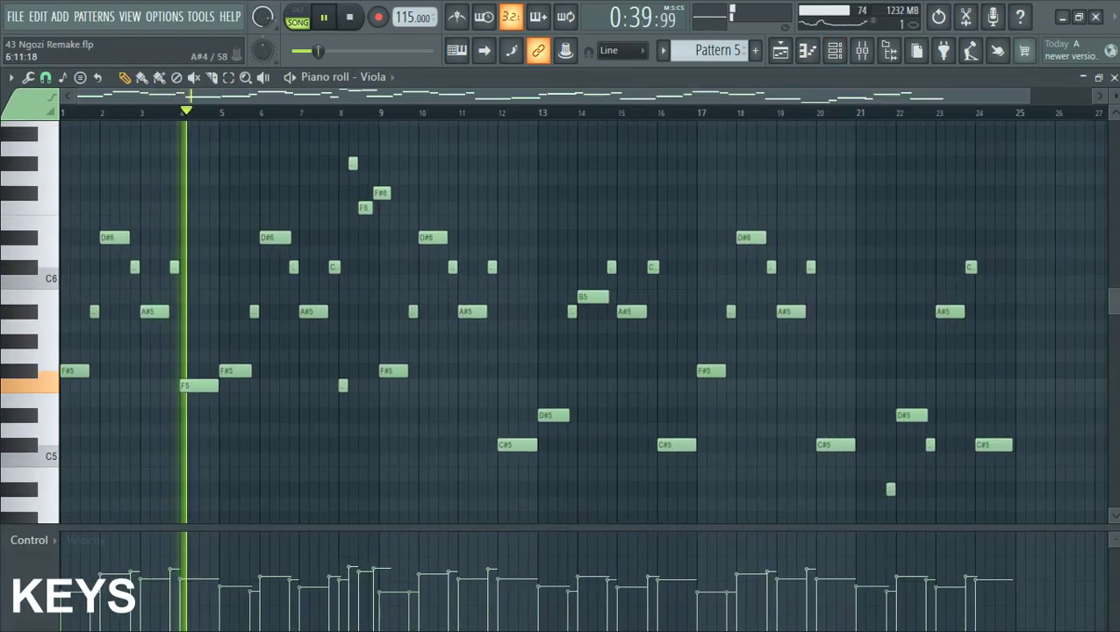
{"action": "scroll", "coordinate": [286, 486], "scroll_direction": "down", "scroll_amount": 1}
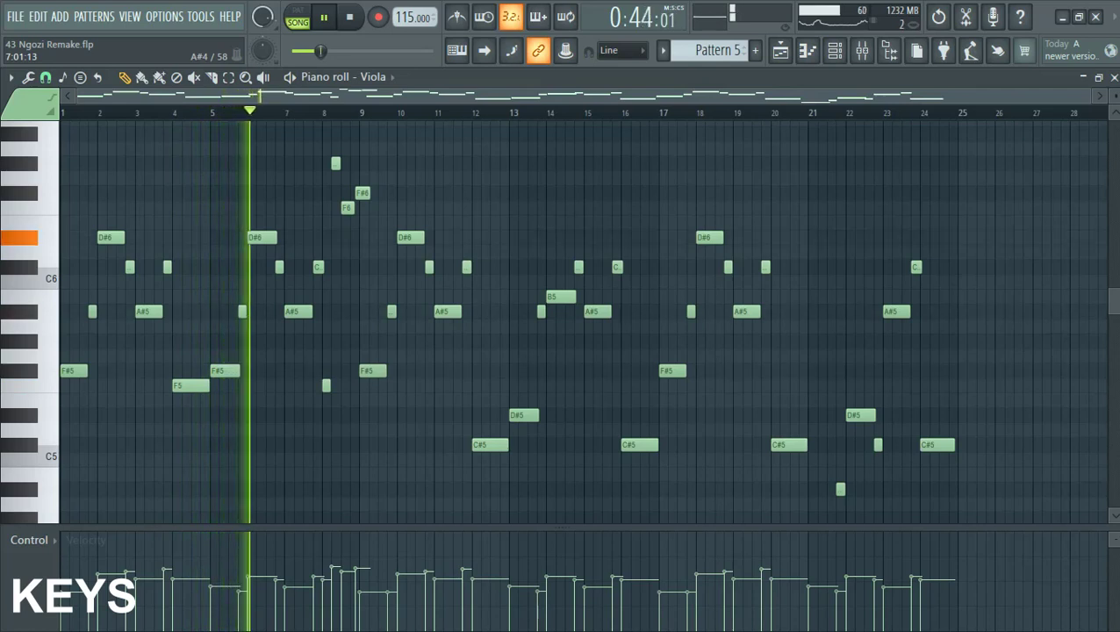
Turn on the metronome and examine the Viola channel's Sakura instrument settings.
{"action": "key", "text": "ctrl+m"}
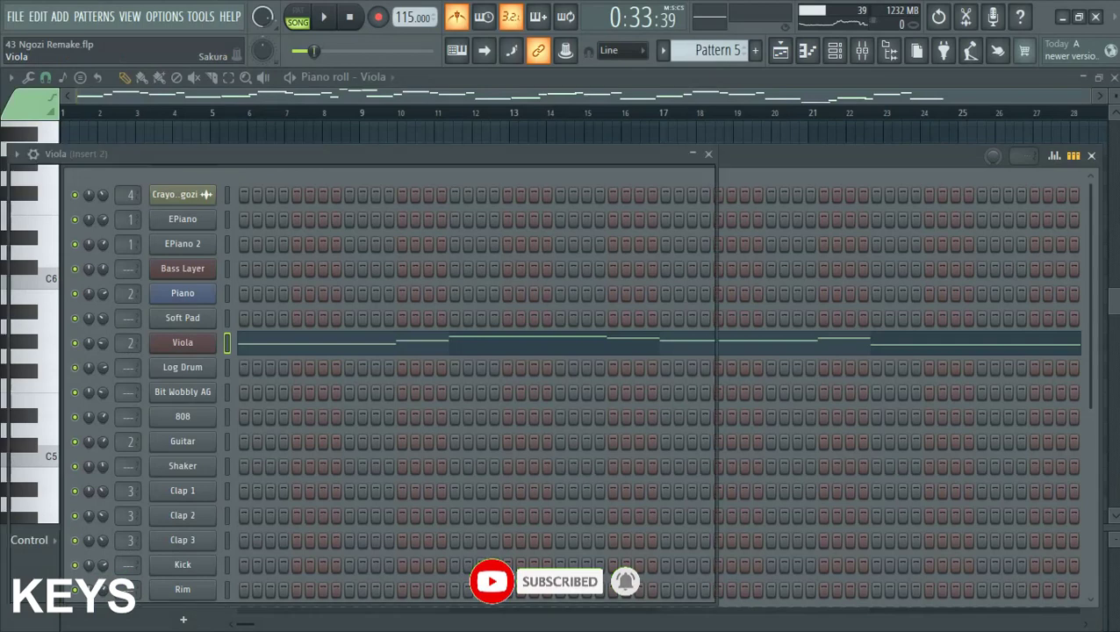
{"action": "left_click", "coordinate": [183, 343]}
{"action": "left_click_drag", "start_coordinate": [363, 154], "coordinate": [496, 159]}
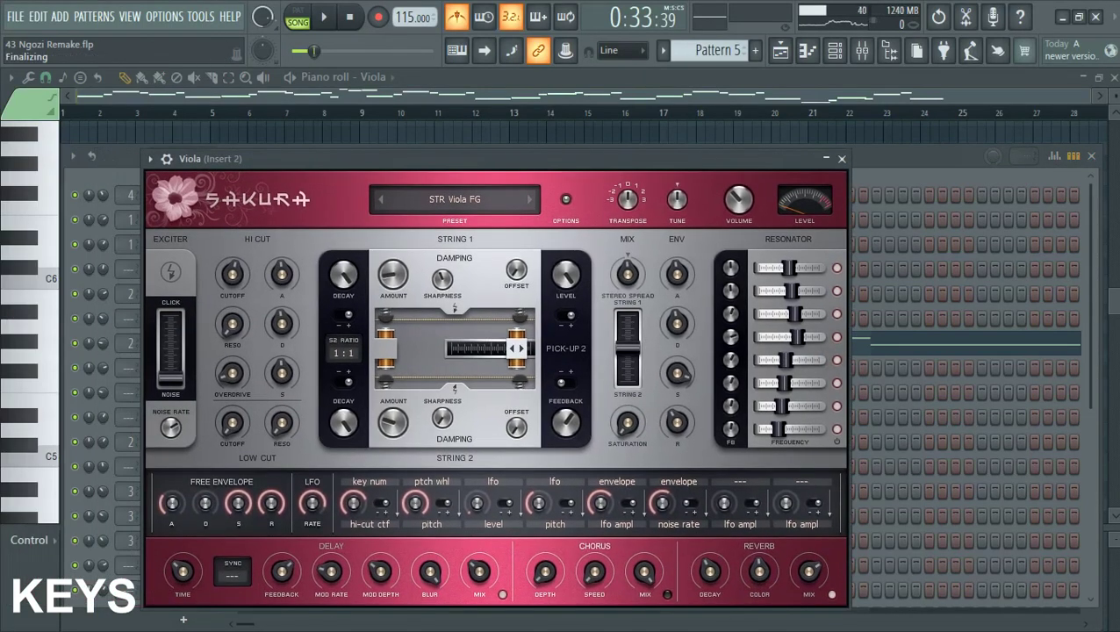
Return to the Playlist and unmute Track 2 and Track 3 alongside Track 4.
{"action": "key", "text": "F5"}
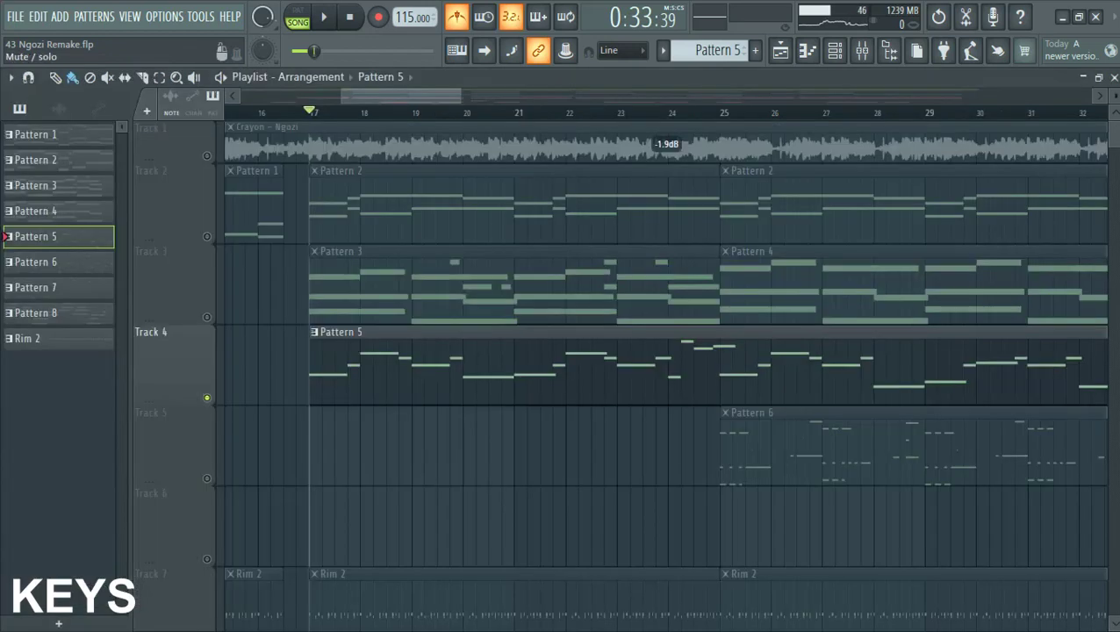
{"action": "left_click", "coordinate": [207, 236]}
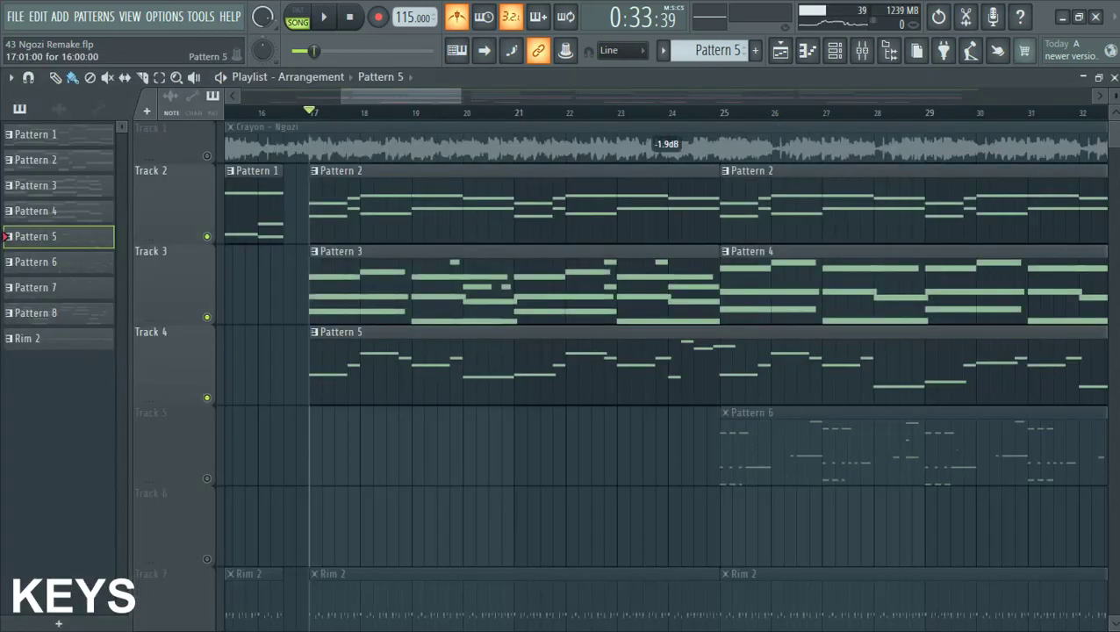
Play Tracks 2 to 4 together from bar 17 and the soloed Pattern 6 bass on Track 5 from bar 25.
{"action": "key", "text": "space"}
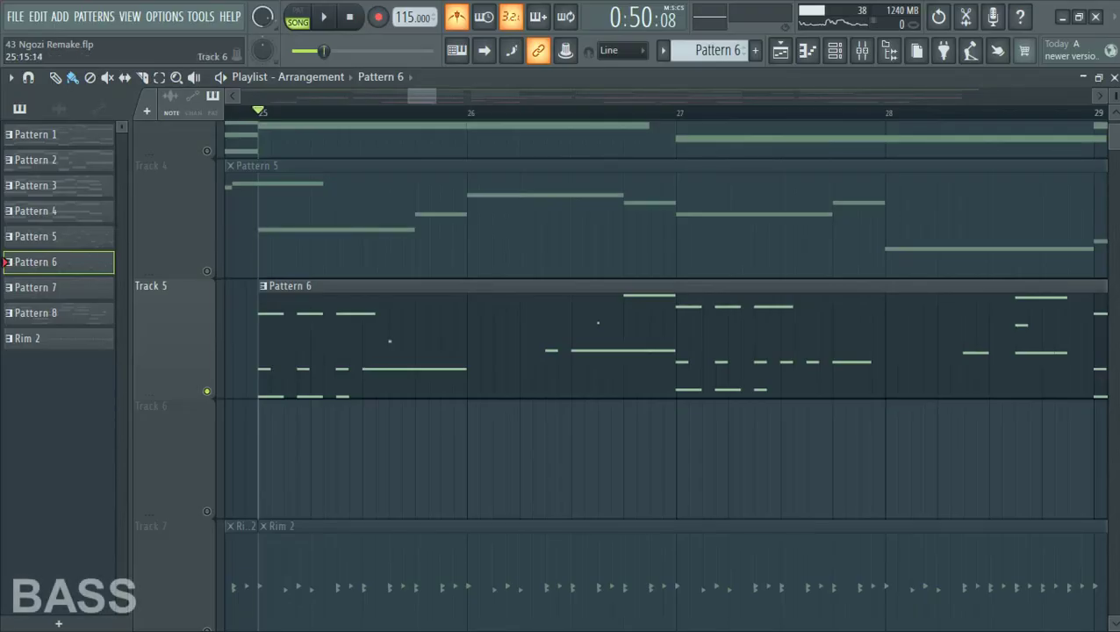
{"action": "key", "text": "space"}
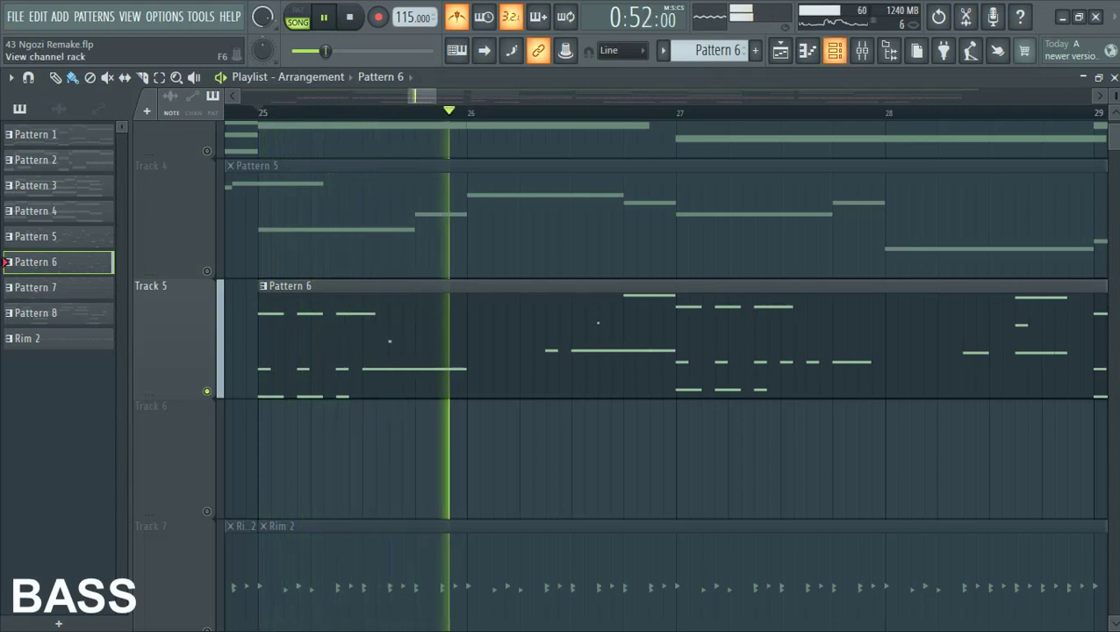
{"action": "scroll", "coordinate": [610, 342], "scroll_direction": "down", "scroll_amount": 3}
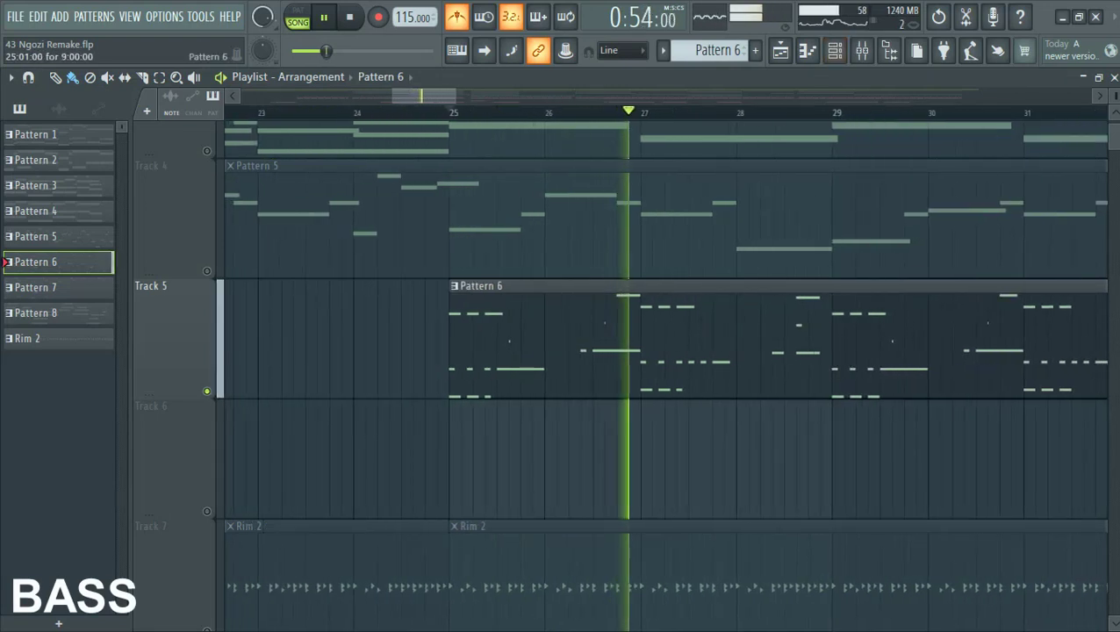
{"action": "scroll", "coordinate": [620, 112], "scroll_direction": "down", "scroll_amount": 5}
{"action": "scroll", "coordinate": [817, 113], "scroll_direction": "up", "scroll_amount": 3}
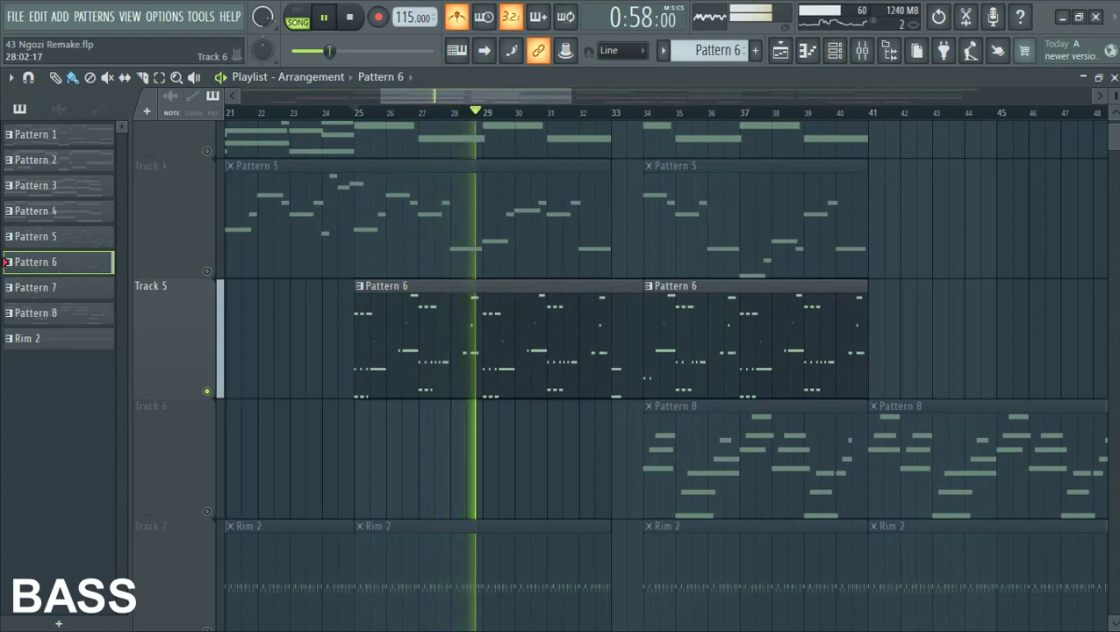
Examine the Log Drum channel's Pattern 6 notes in the piano roll during playback and its Fruity DX10 settings.
{"action": "left_click", "coordinate": [835, 50]}
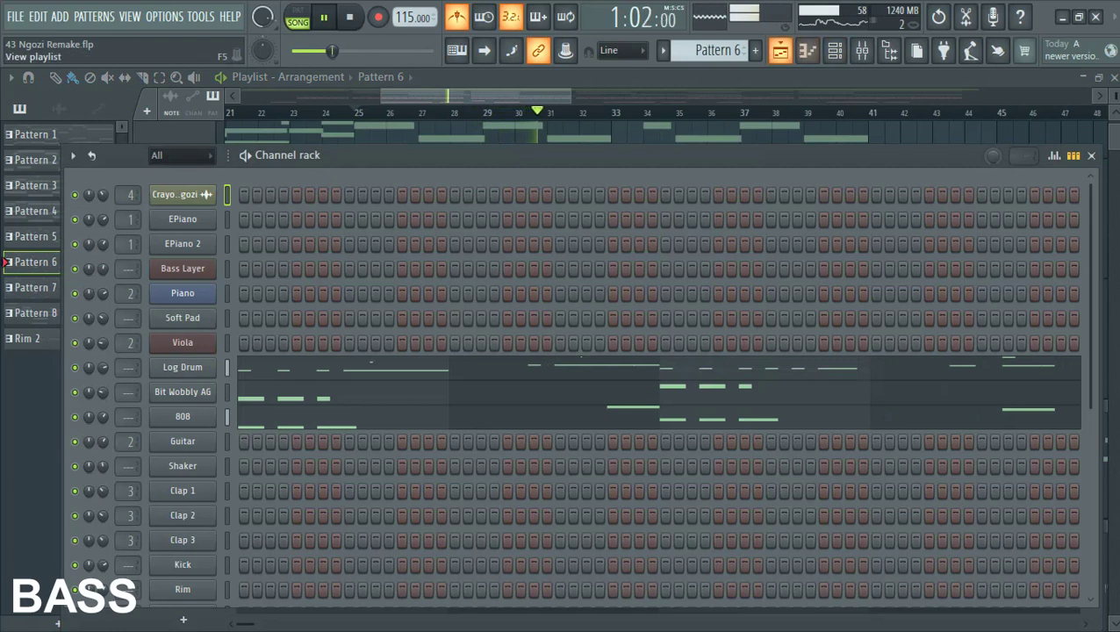
{"action": "left_click", "coordinate": [807, 50]}
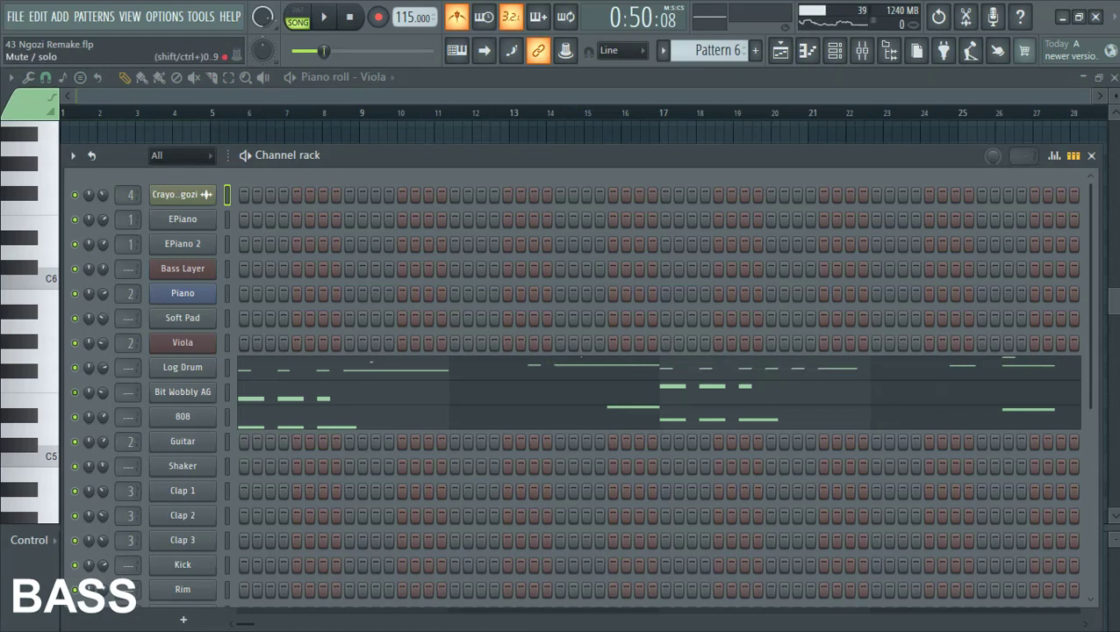
{"action": "left_click", "coordinate": [271, 367]}
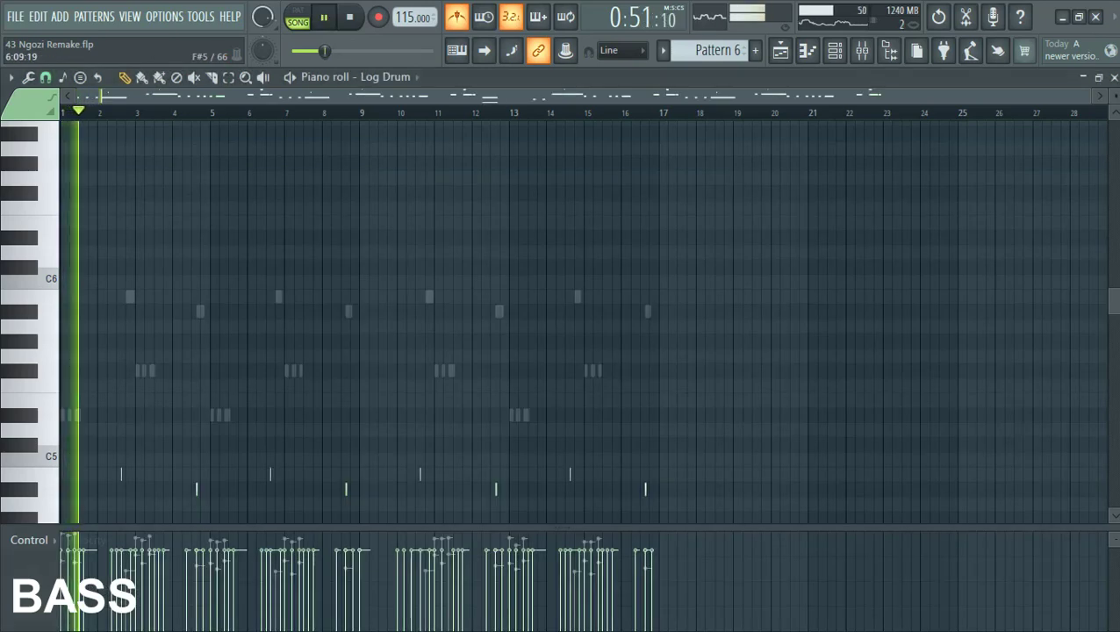
{"action": "scroll", "coordinate": [583, 322], "scroll_direction": "down", "scroll_amount": 8}
{"action": "scroll", "coordinate": [198, 474], "scroll_direction": "up", "scroll_amount": 1}
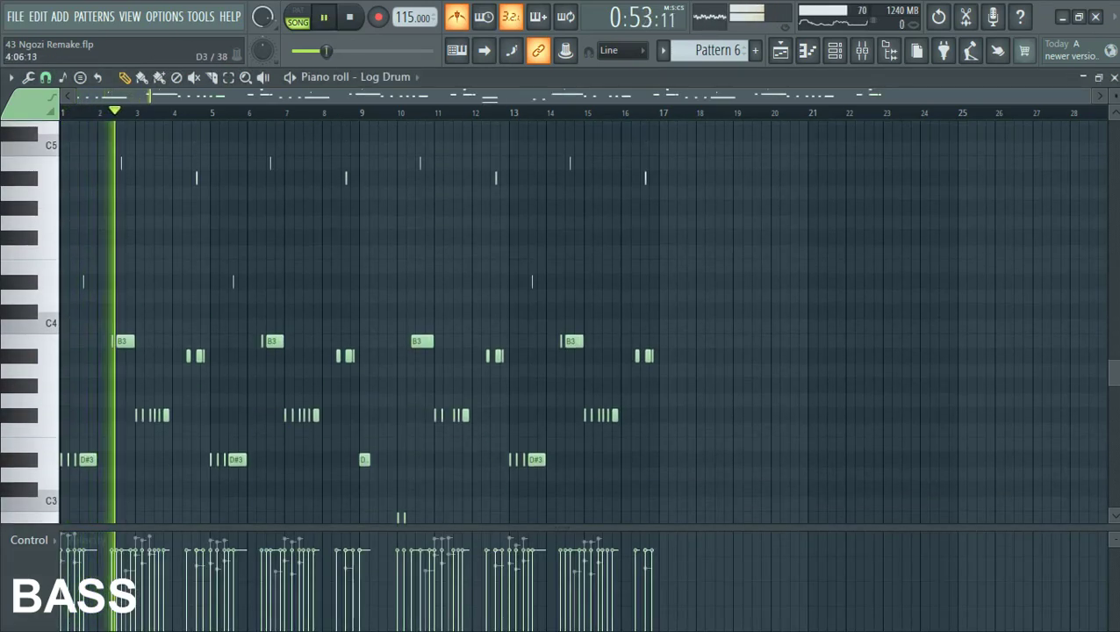
{"action": "scroll", "coordinate": [71, 486], "scroll_direction": "up", "scroll_amount": 5}
{"action": "scroll", "coordinate": [71, 486], "scroll_direction": "down", "scroll_amount": 1}
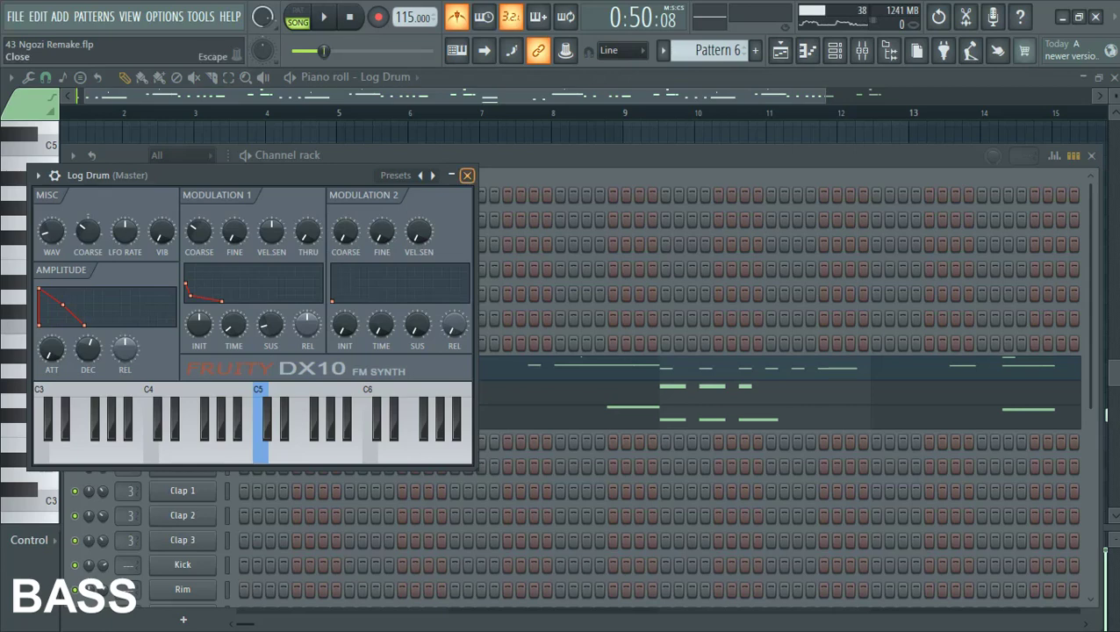
{"action": "left_click", "coordinate": [467, 174]}
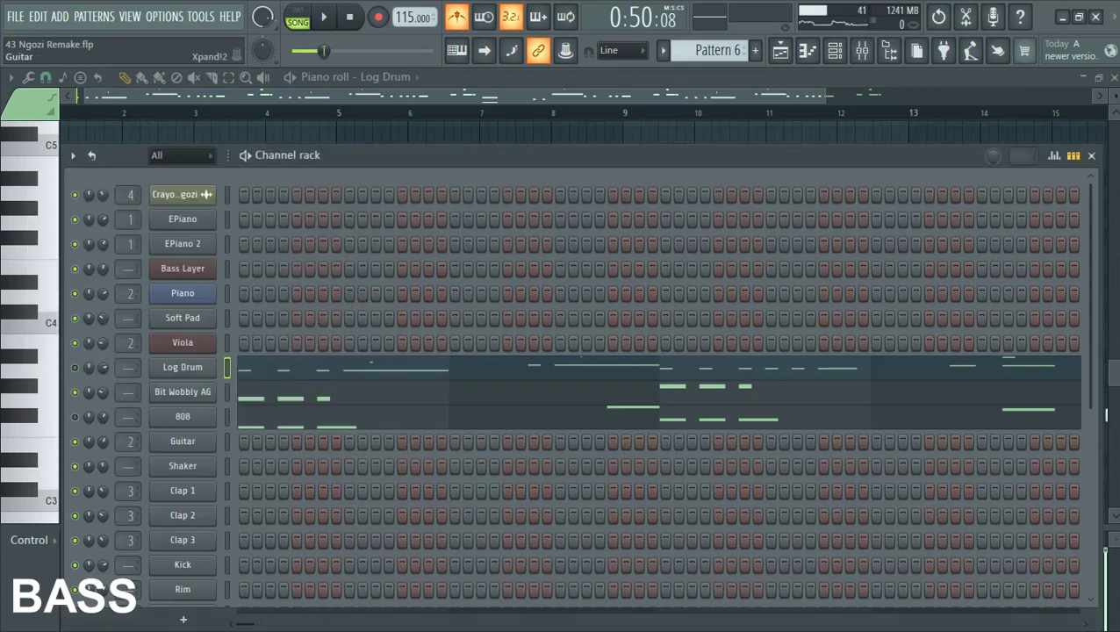
Examine the Bit Wobbly AG channel's Pattern 6 notes in the piano roll during playback and its Harmless instrument settings.
{"action": "left_click", "coordinate": [281, 392]}
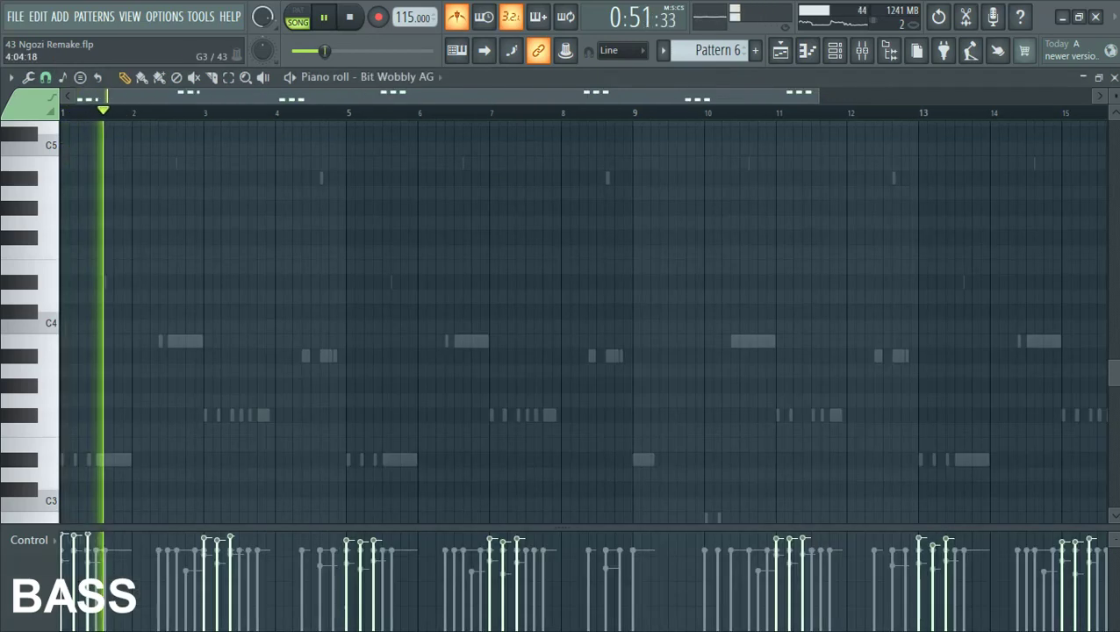
{"action": "scroll", "coordinate": [210, 427], "scroll_direction": "down", "scroll_amount": 3}
{"action": "scroll", "coordinate": [210, 427], "scroll_direction": "down", "scroll_amount": 2}
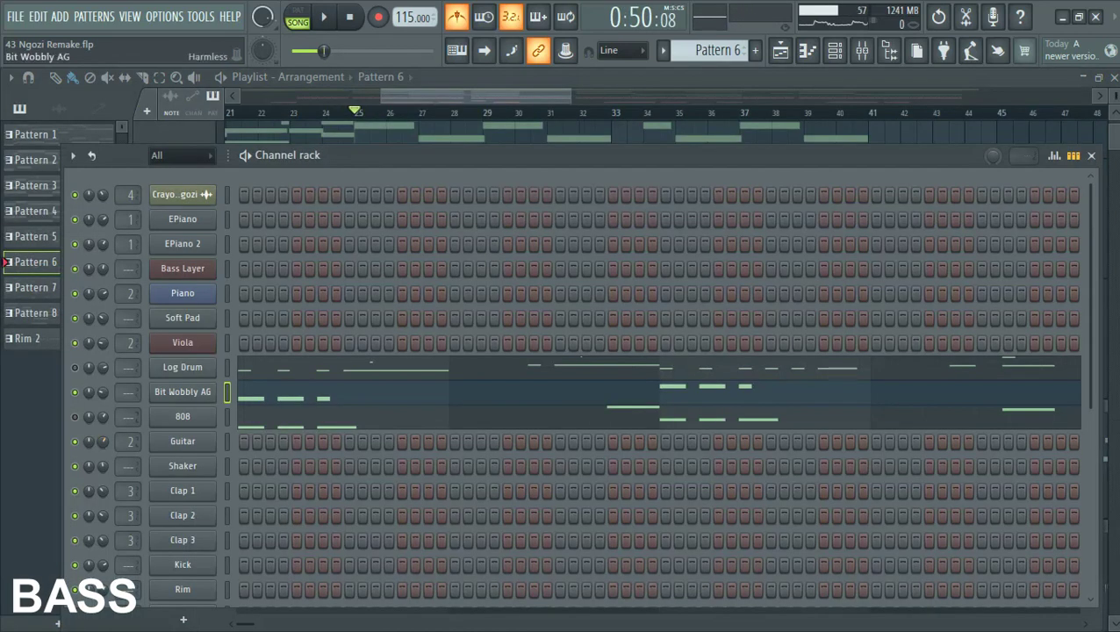
{"action": "left_click", "coordinate": [183, 392]}
{"action": "left_click_drag", "start_coordinate": [570, 176], "coordinate": [561, 86]}
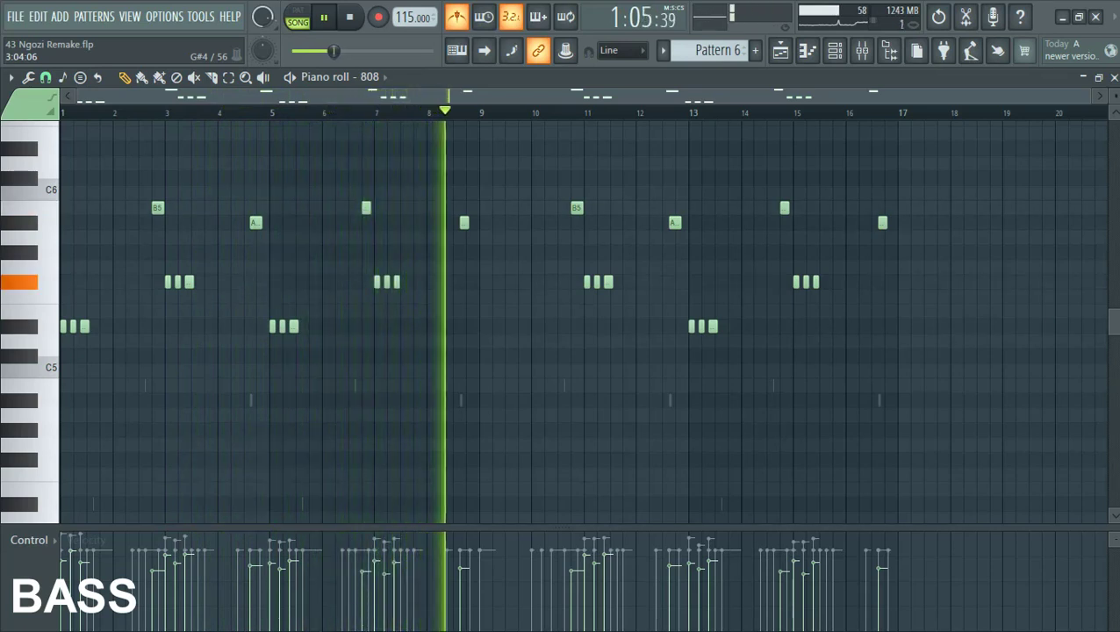
Stop the 808 channel's playback and examine its Sampler settings for the 808 [ Baye ].wav sample.
{"action": "key", "text": "space"}
{"action": "key", "text": "F6"}
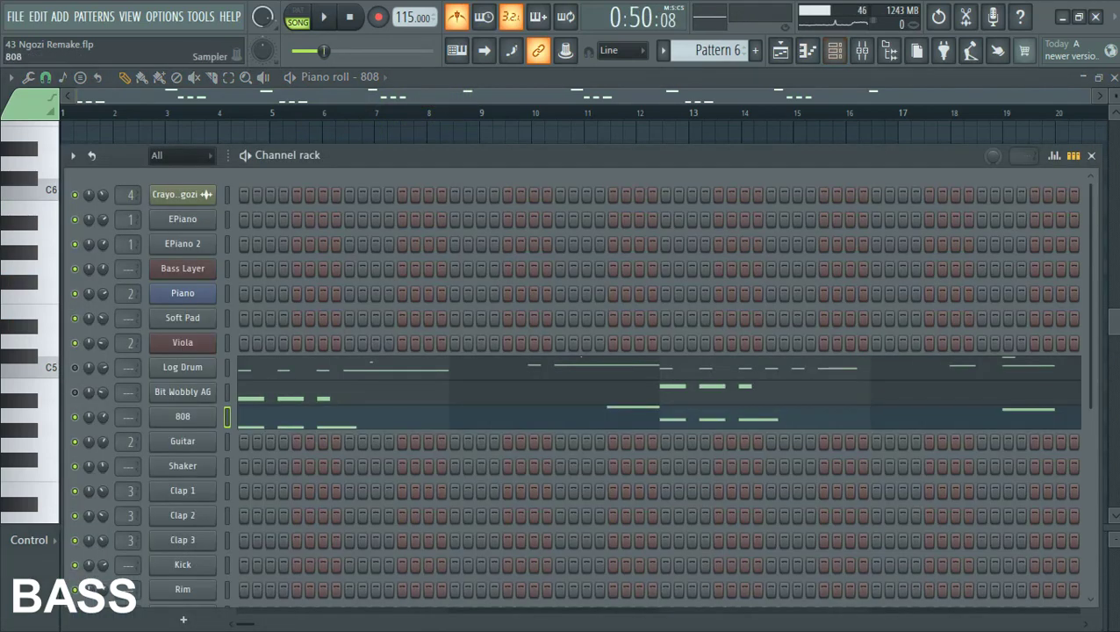
{"action": "left_click", "coordinate": [183, 416]}
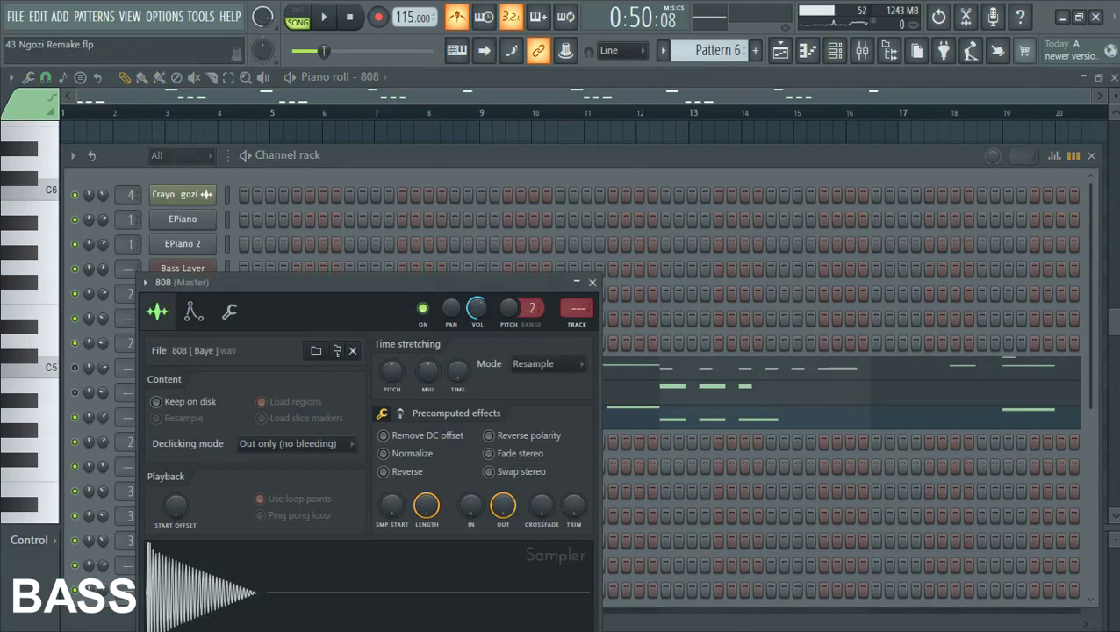
{"action": "left_click_drag", "start_coordinate": [369, 282], "coordinate": [478, 156]}
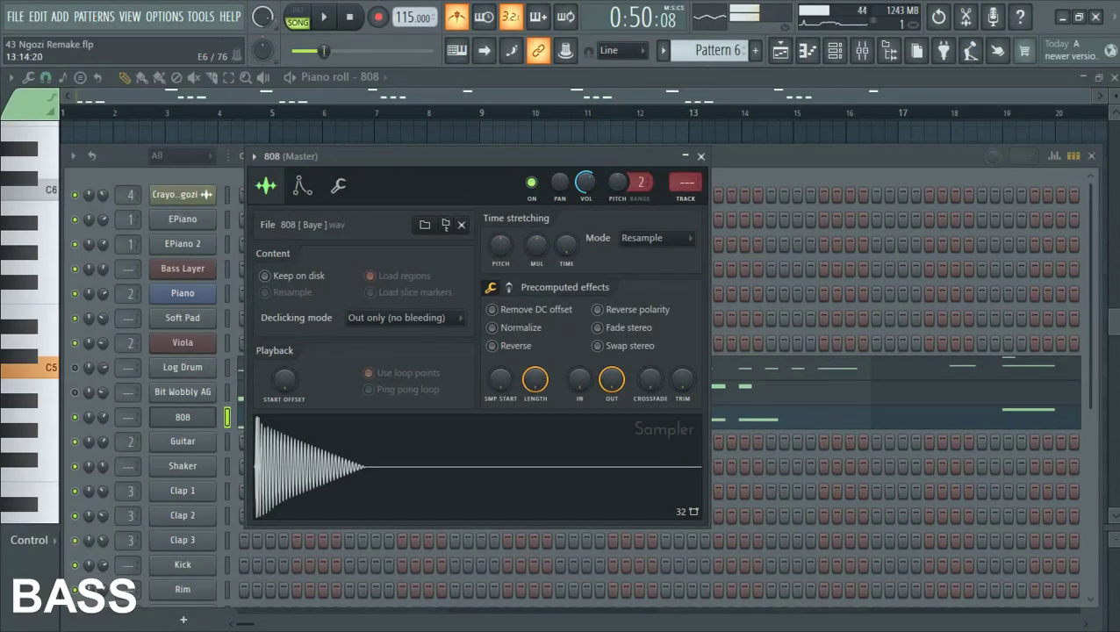
{"action": "left_click", "coordinate": [701, 156]}
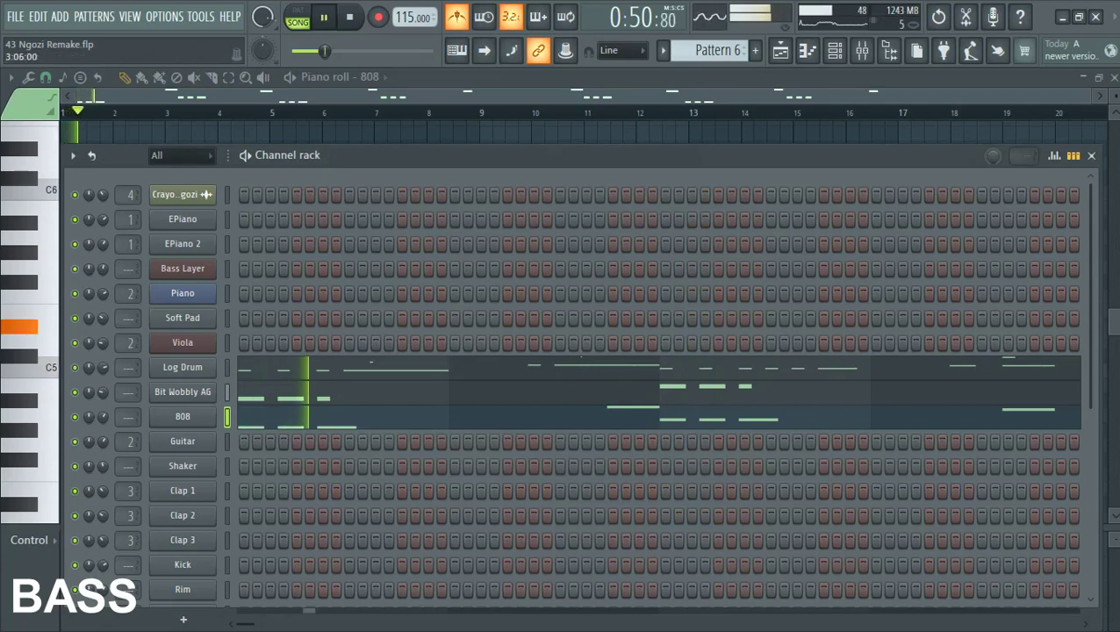
Return to the Playlist and unmute Track 4 and Track 3 to play alongside the Pattern 6 bass on Track 5.
{"action": "key", "text": "F5"}
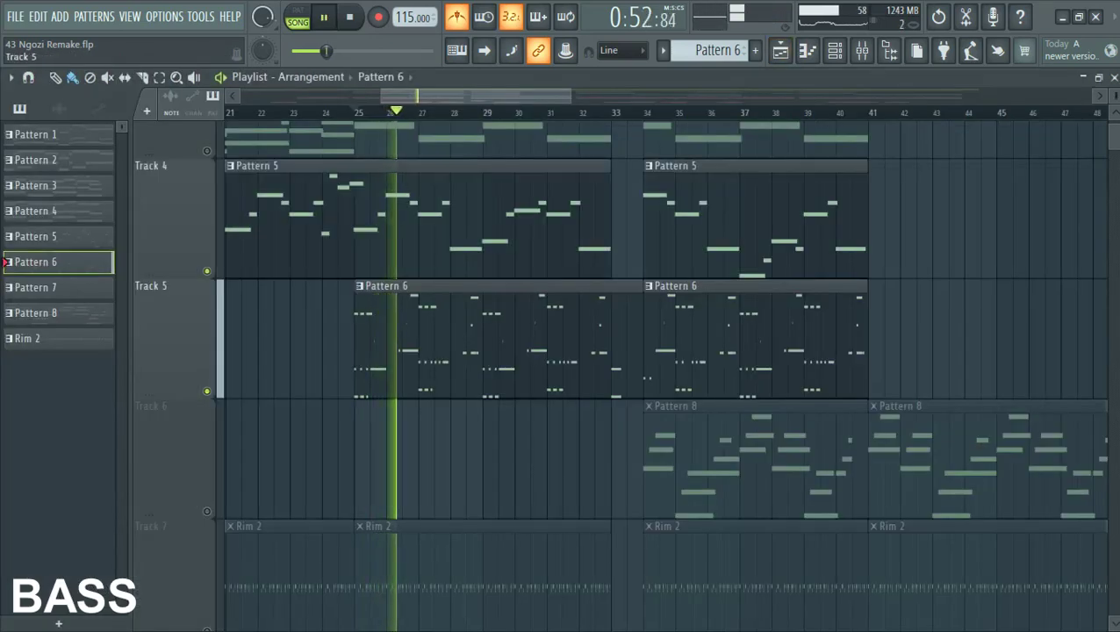
{"action": "scroll", "coordinate": [290, 369], "scroll_direction": "up", "scroll_amount": 5}
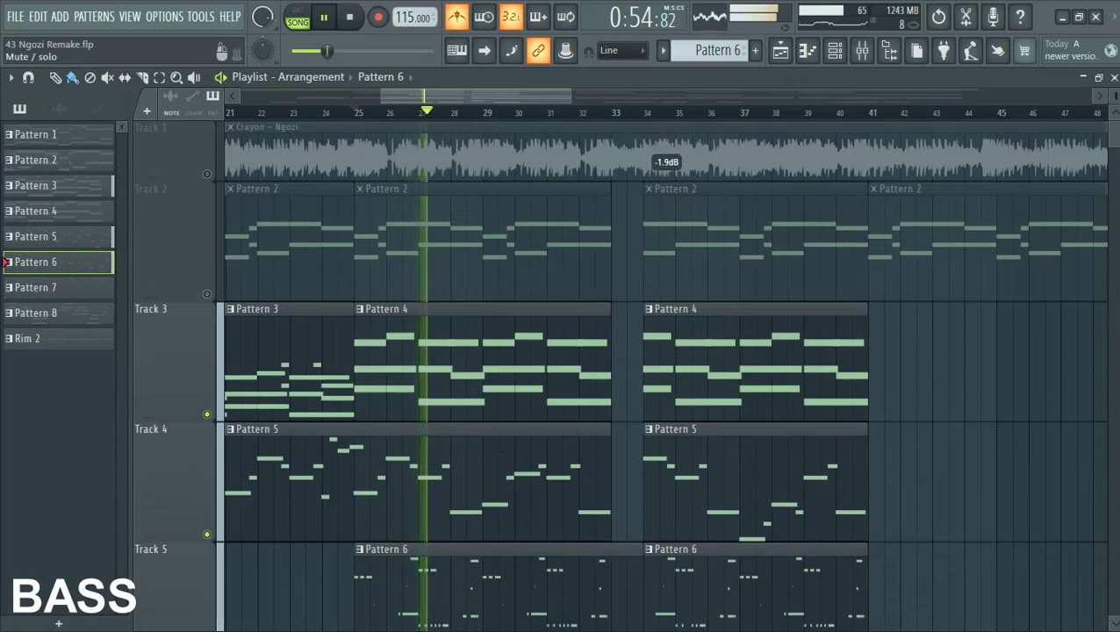
{"action": "scroll", "coordinate": [615, 368], "scroll_direction": "down", "scroll_amount": 4}
{"action": "scroll", "coordinate": [342, 426], "scroll_direction": "down", "scroll_amount": 3, "text": "ctrl"}
{"action": "scroll", "coordinate": [347, 425], "scroll_direction": "up", "scroll_amount": 3}
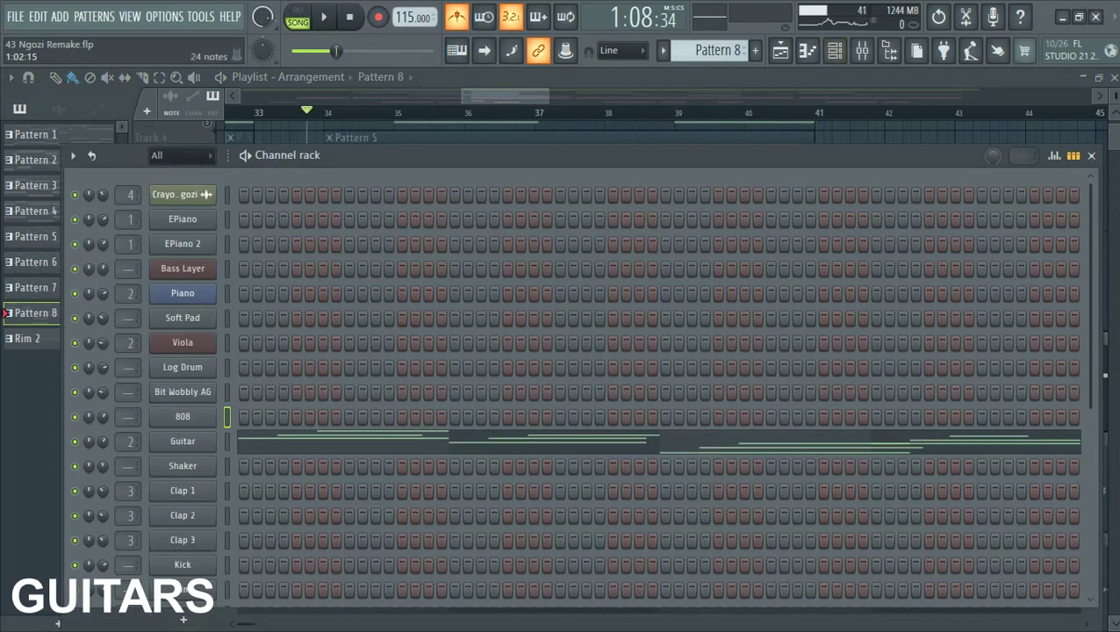
Examine the Guitar channel's Pattern 8 notes in the piano roll during pattern playback.
{"action": "left_click", "coordinate": [258, 442]}
{"action": "key", "text": "Page_Up"}
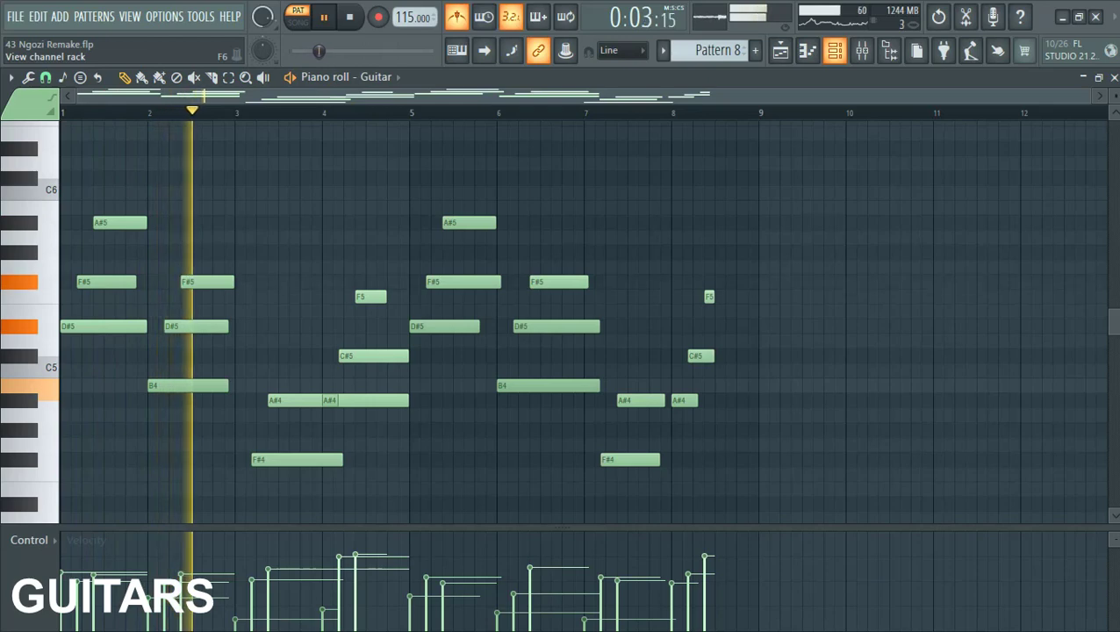
{"action": "scroll", "coordinate": [584, 321], "scroll_direction": "down", "scroll_amount": 3}
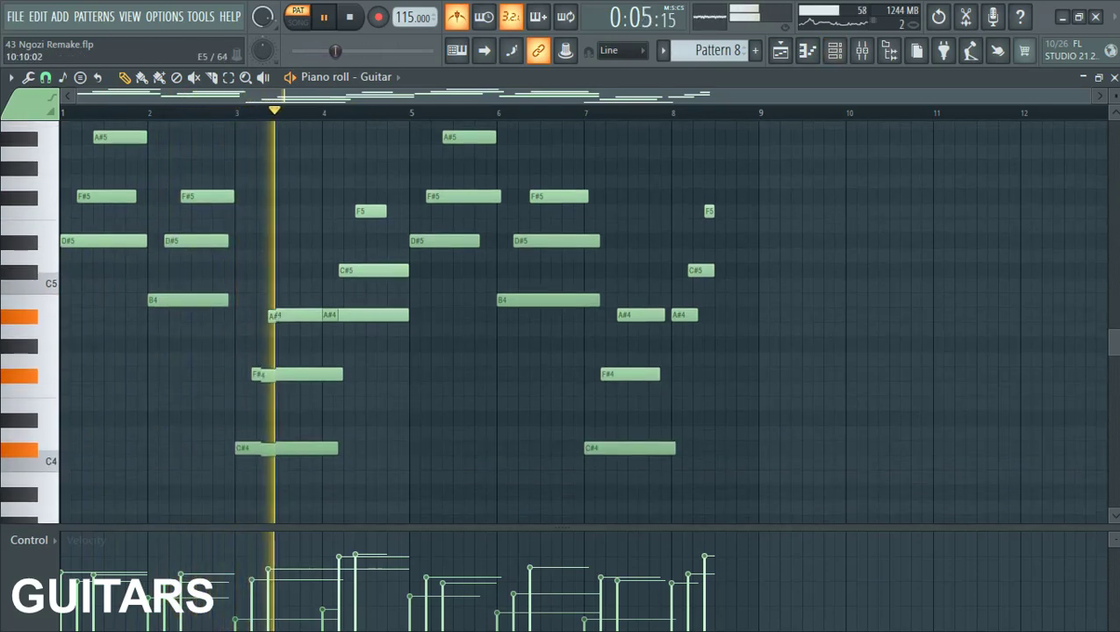
{"action": "scroll", "coordinate": [584, 321], "scroll_direction": "up", "scroll_amount": 2}
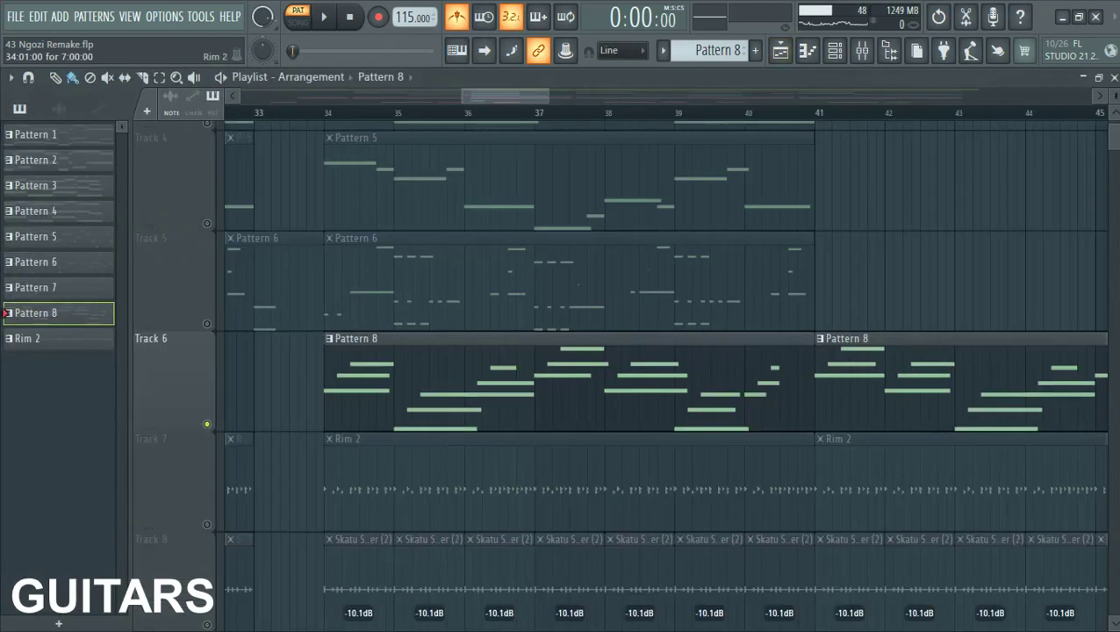
Unmute Tracks 2 to 5 alongside Track 6 in the Playlist and play the arrangement in song mode from bar 34.
{"action": "scroll", "coordinate": [614, 377], "scroll_direction": "down", "scroll_amount": 2}
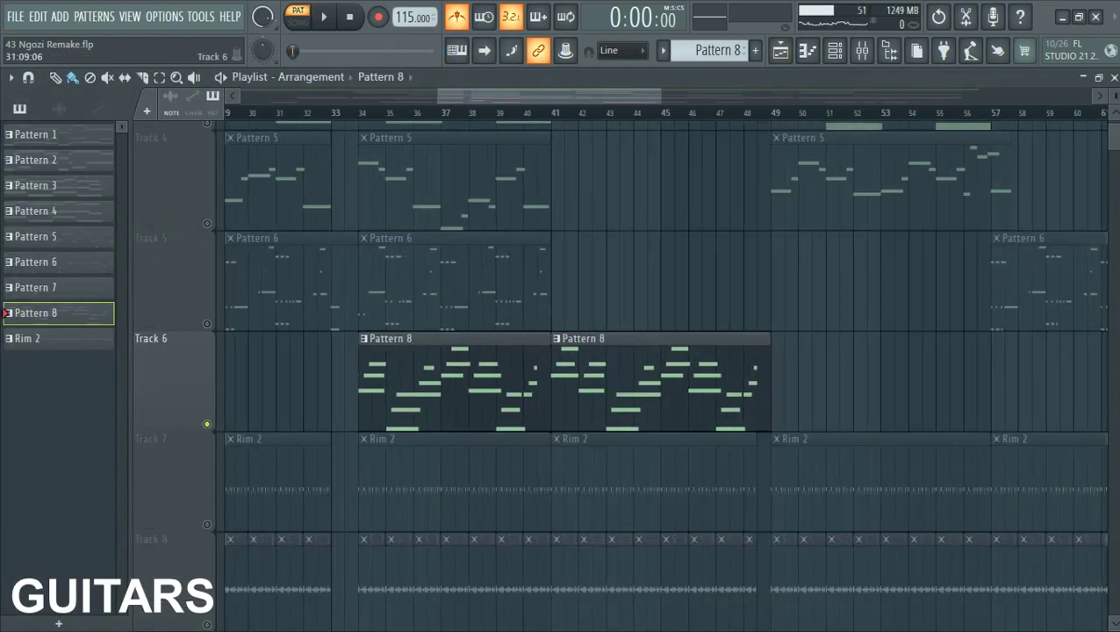
{"action": "scroll", "coordinate": [176, 413], "scroll_direction": "up", "scroll_amount": 3}
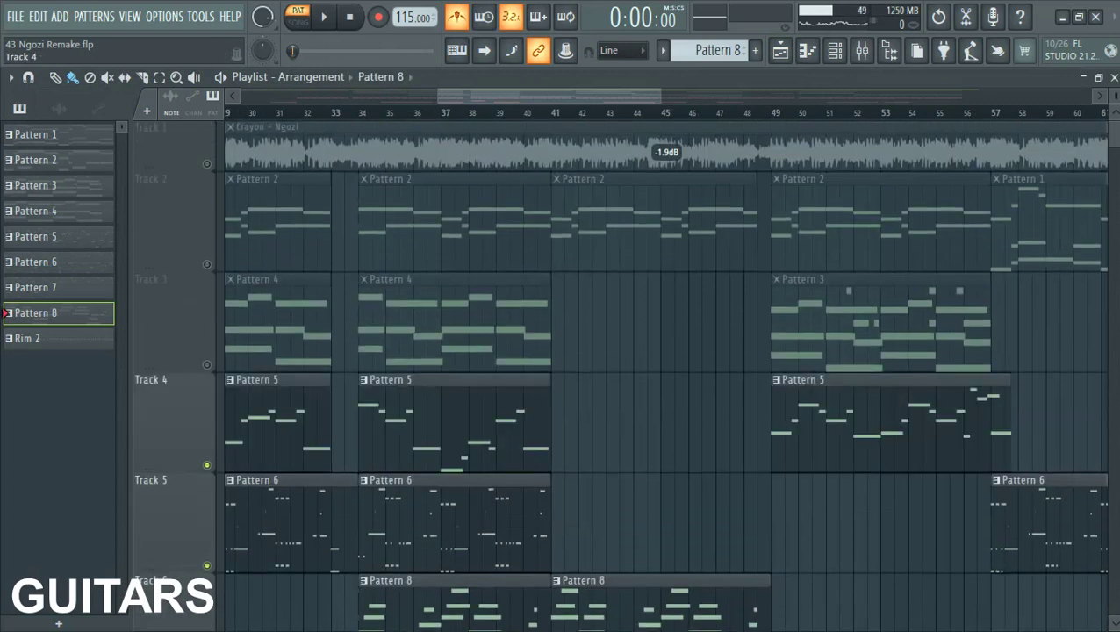
{"action": "left_click", "coordinate": [207, 365]}
{"action": "left_click", "coordinate": [207, 265]}
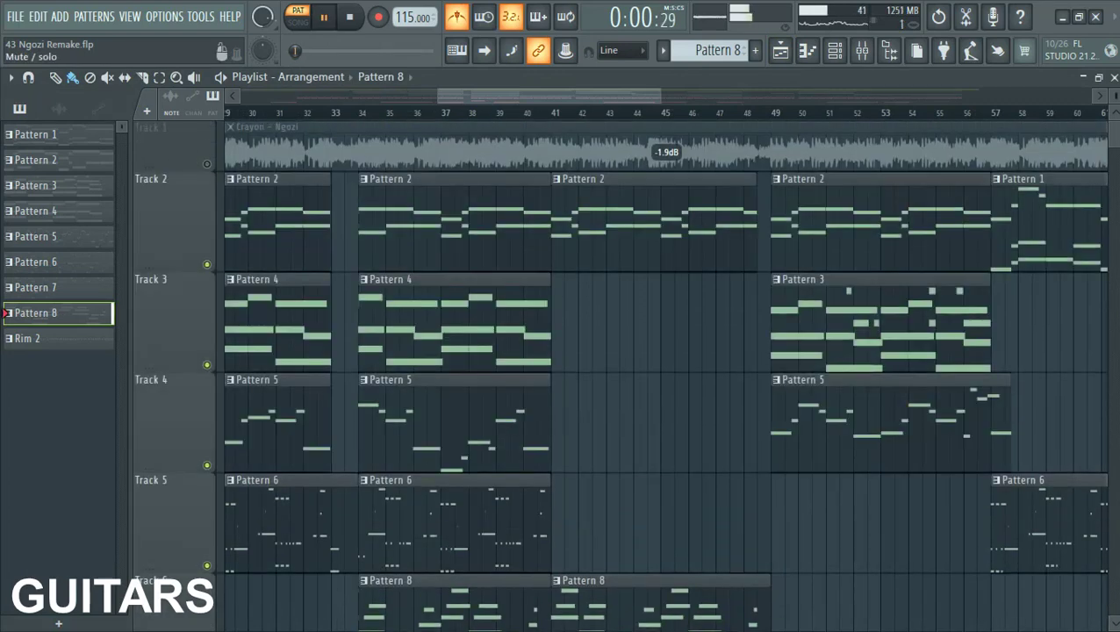
{"action": "key", "text": "space"}
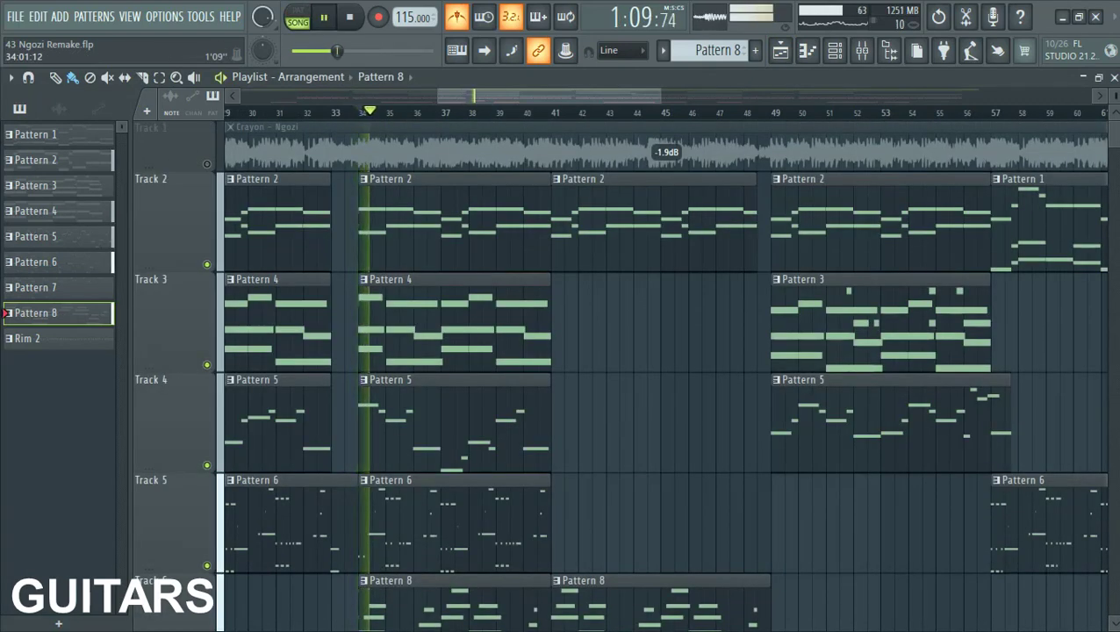
{"action": "scroll", "coordinate": [167, 303], "scroll_direction": "down", "scroll_amount": 3, "text": "alt"}
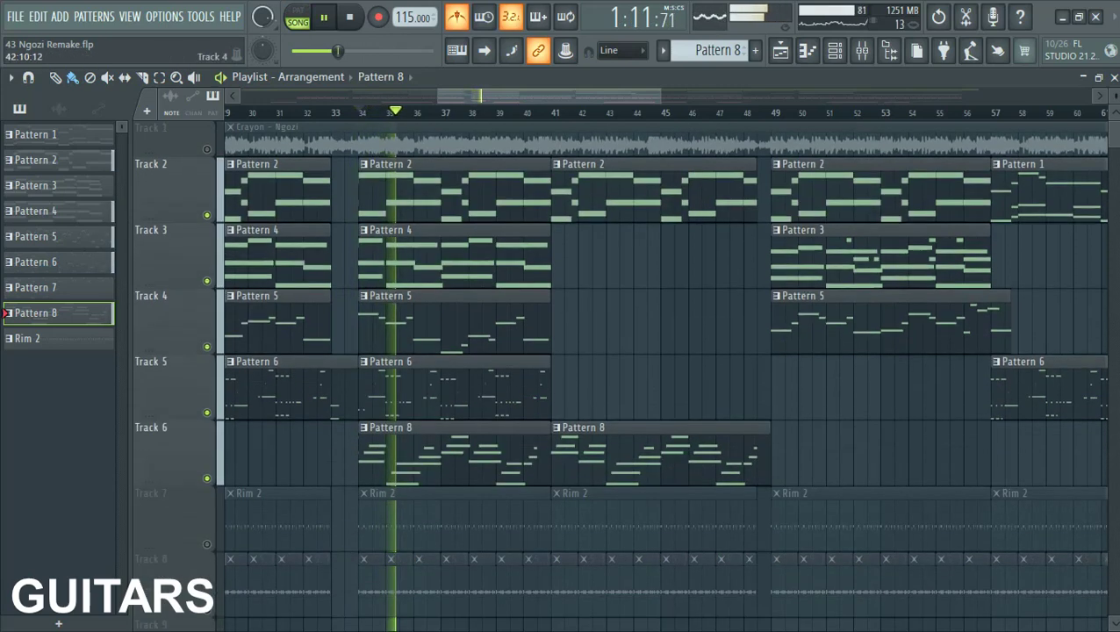
{"action": "scroll", "coordinate": [586, 308], "scroll_direction": "down", "scroll_amount": 2, "text": "alt"}
{"action": "scroll", "coordinate": [586, 308], "scroll_direction": "down", "scroll_amount": 5, "text": "ctrl"}
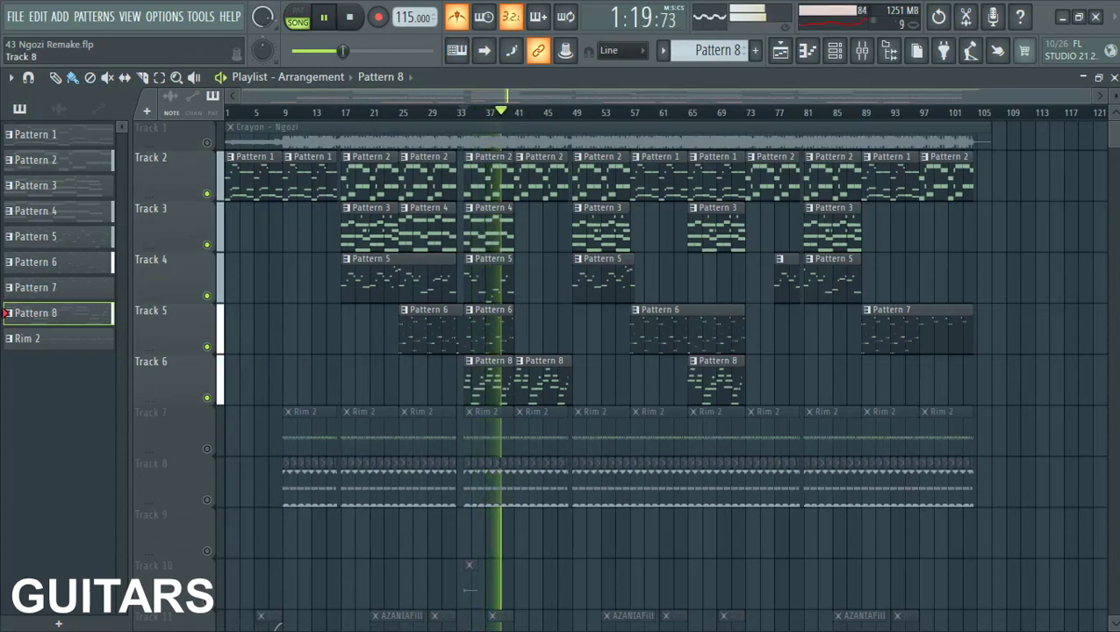
{"action": "scroll", "coordinate": [166, 479], "scroll_direction": "up", "scroll_amount": 2}
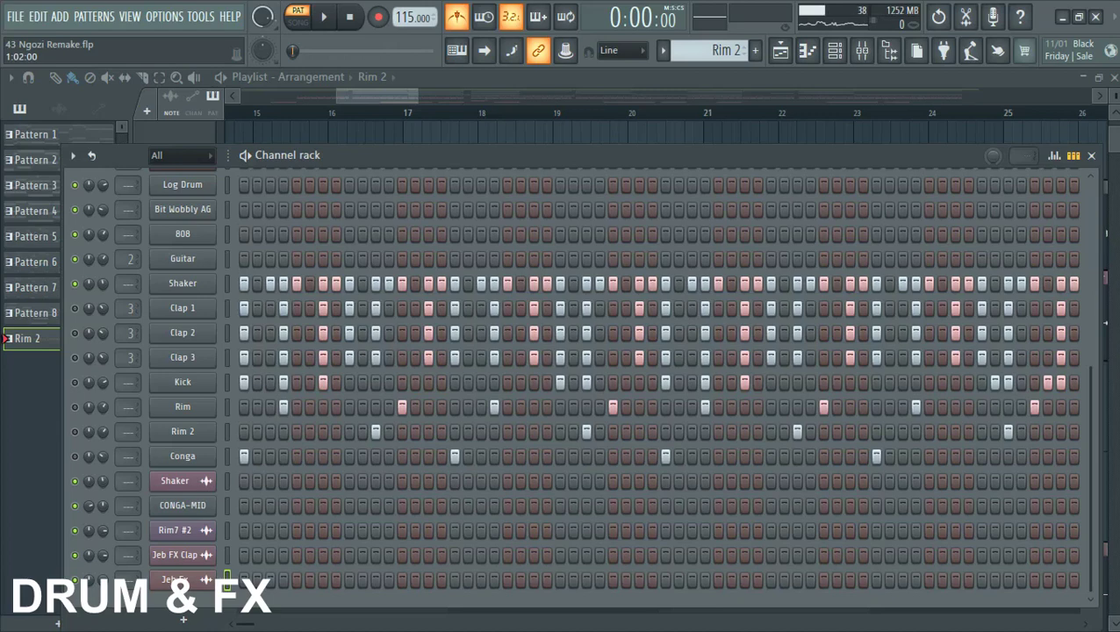
Examine the Shaker channel's notes in the Rim 2 pattern during playback and return to the Channel rack.
{"action": "key", "text": "space"}
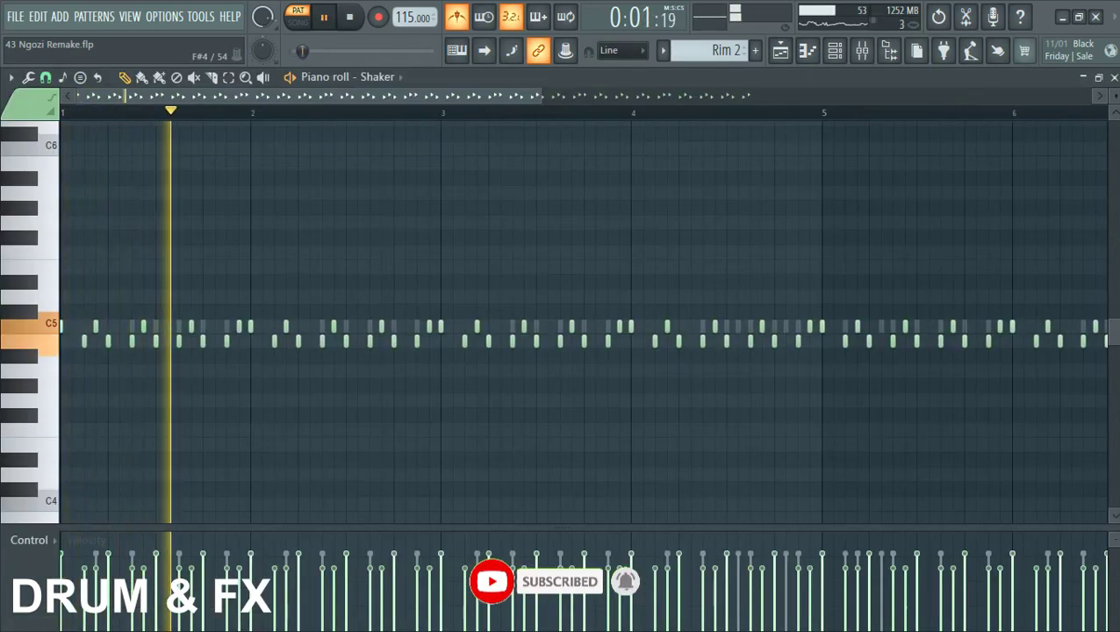
{"action": "scroll", "coordinate": [115, 415], "scroll_direction": "down", "scroll_amount": 2}
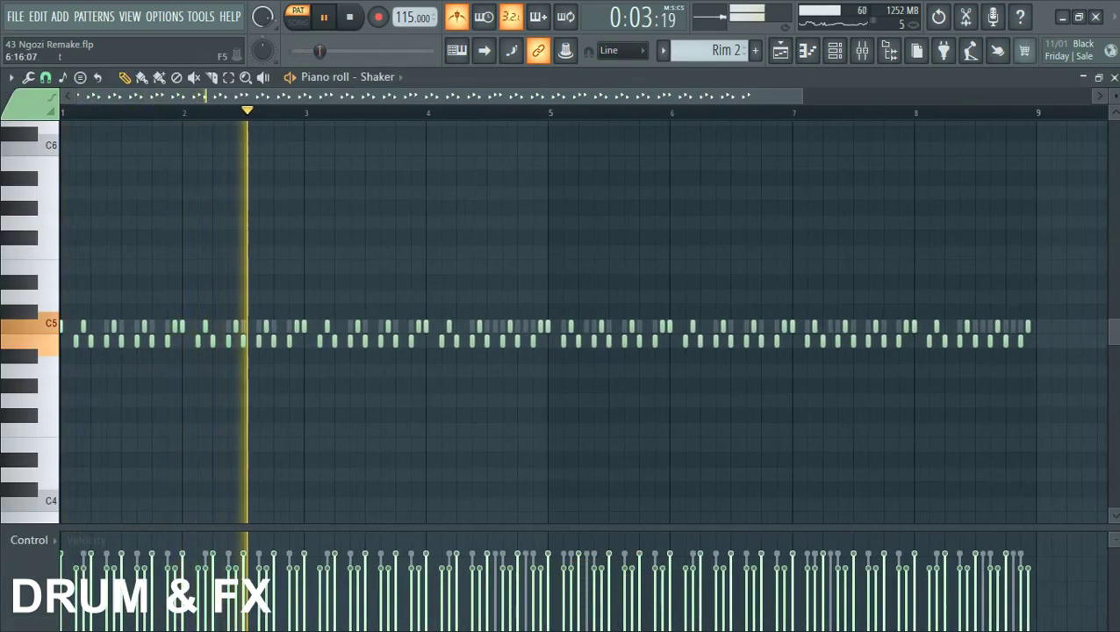
{"action": "left_click", "coordinate": [835, 50]}
{"action": "key", "text": "space"}
{"action": "key", "text": "F6"}
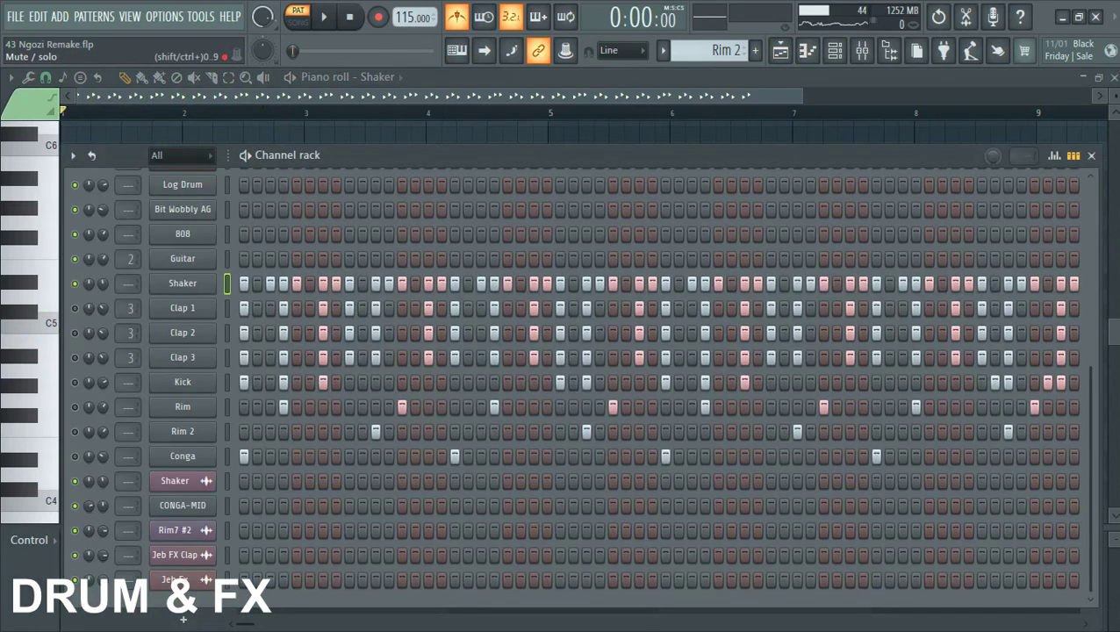
Play the Rim 2 pattern with Clap 1 unmuted alongside the Shaker and select the Clap 1 channel.
{"action": "key", "text": "space"}
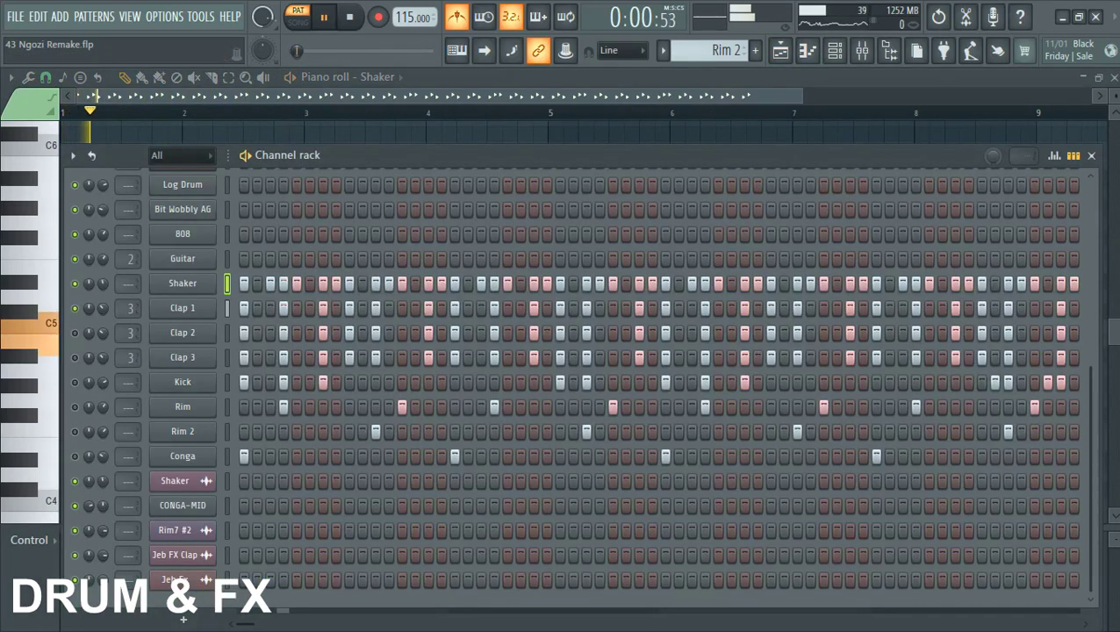
{"action": "left_click", "coordinate": [226, 309]}
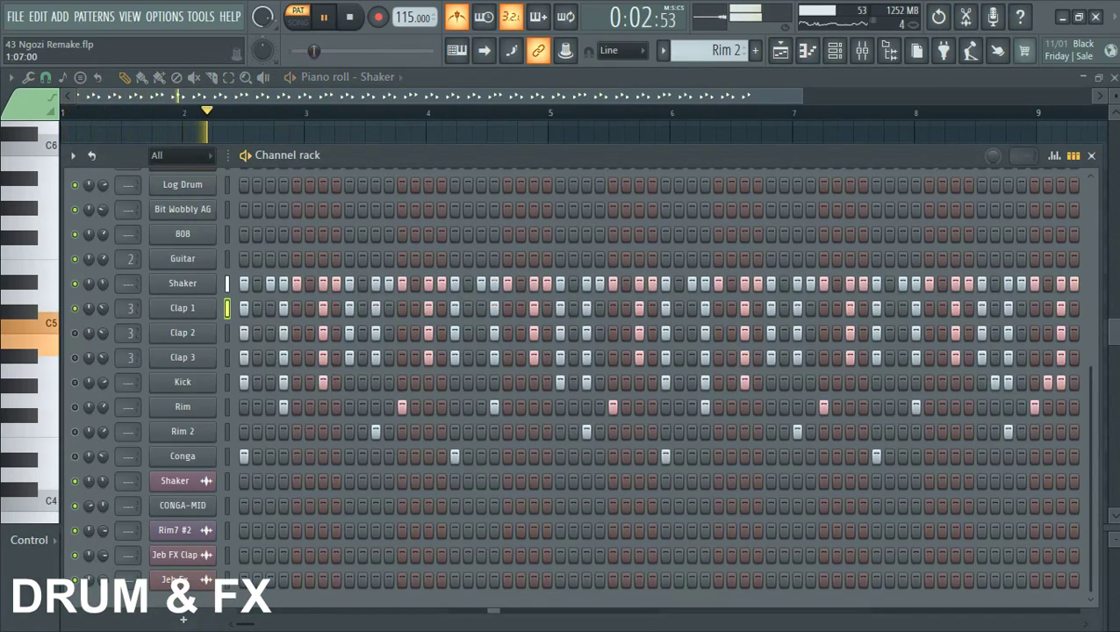
Examine the Clap 1 channel's notes in the piano roll during playback and audition its sample in the channel settings.
{"action": "key", "text": "F7"}
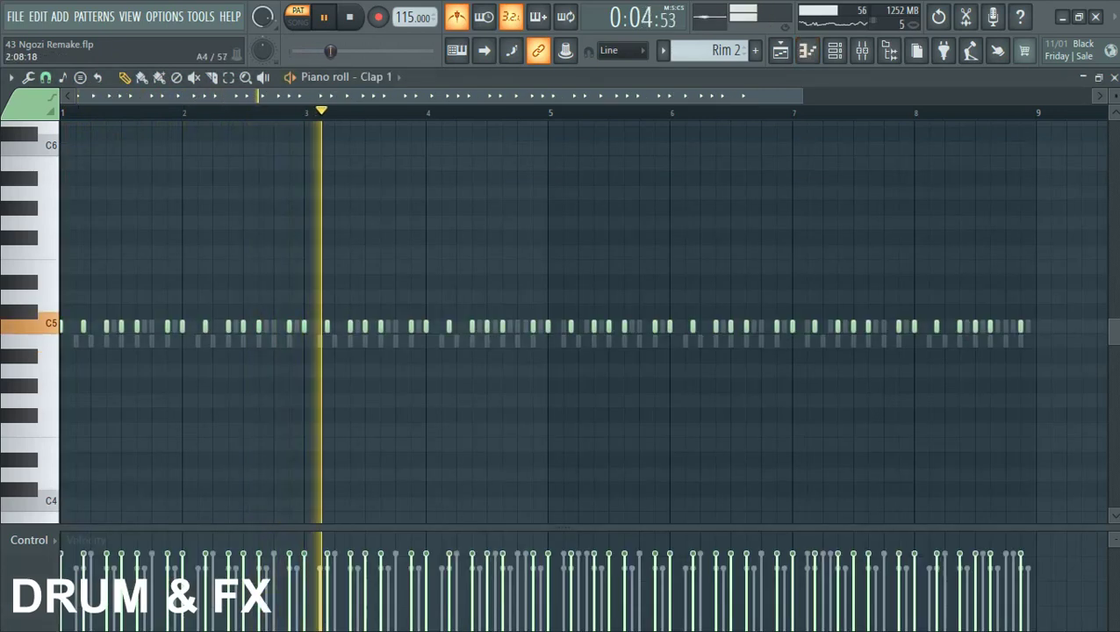
{"action": "key", "text": "space"}
{"action": "left_click", "coordinate": [834, 50]}
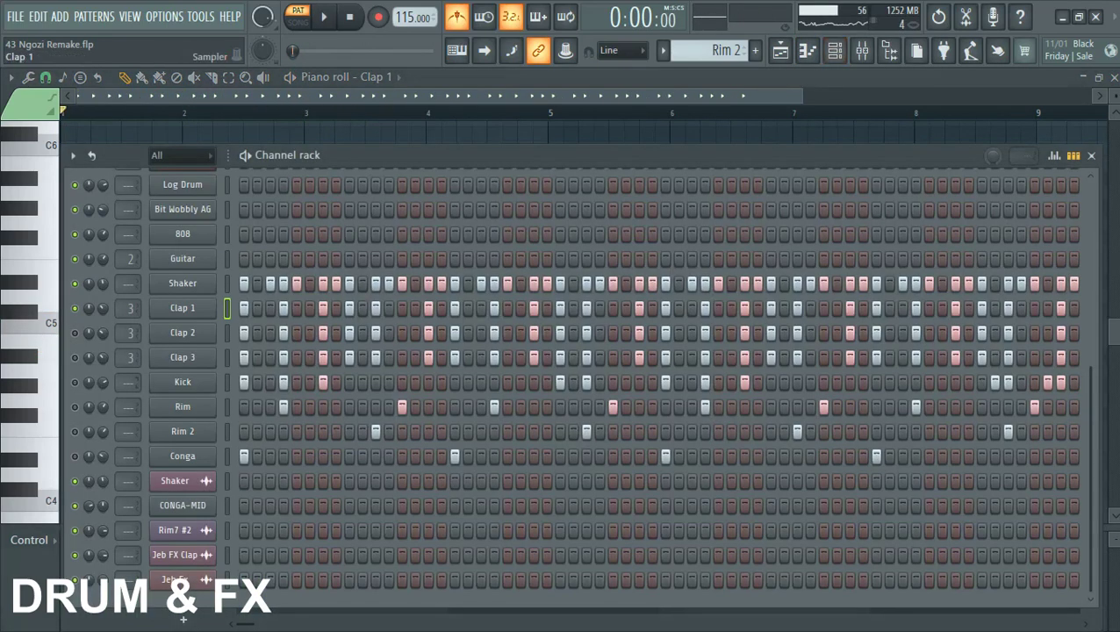
{"action": "left_click", "coordinate": [183, 308]}
{"action": "left_click", "coordinate": [381, 523]}
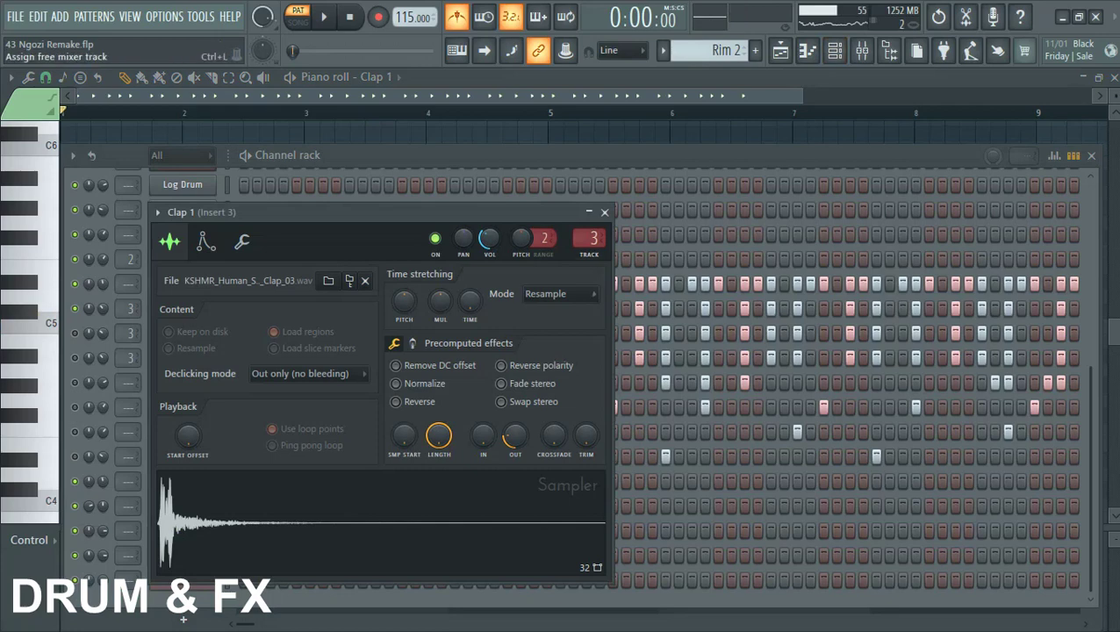
{"action": "left_click", "coordinate": [604, 212]}
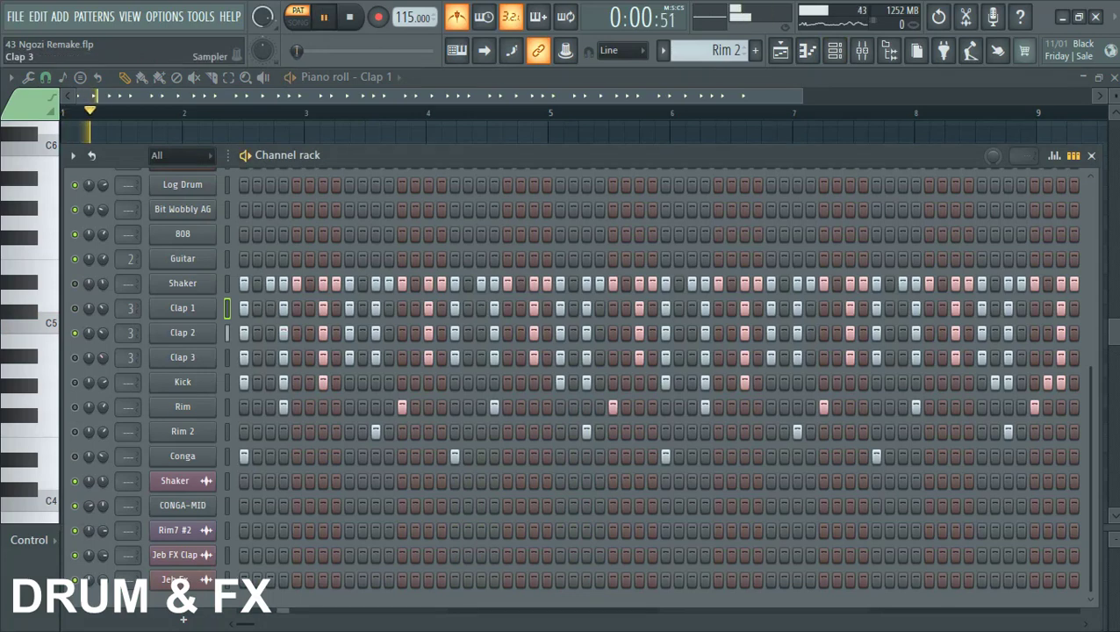
Review the Clap 2 channel's sampler settings while the Rim 2 pattern plays, and stop playback.
{"action": "left_click", "coordinate": [182, 332]}
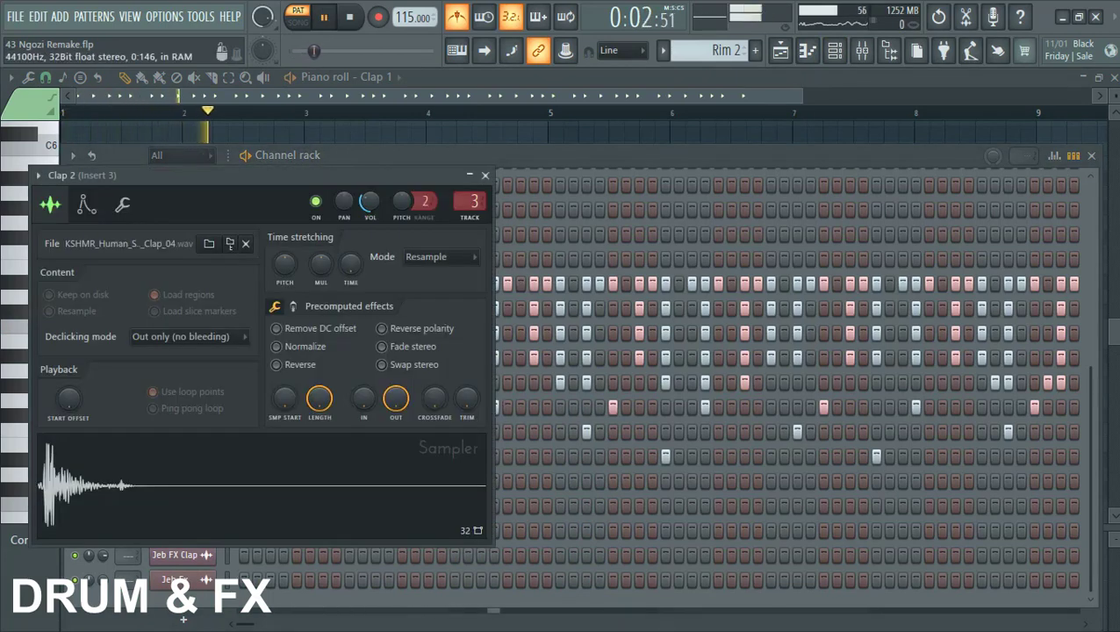
{"action": "key", "text": "space"}
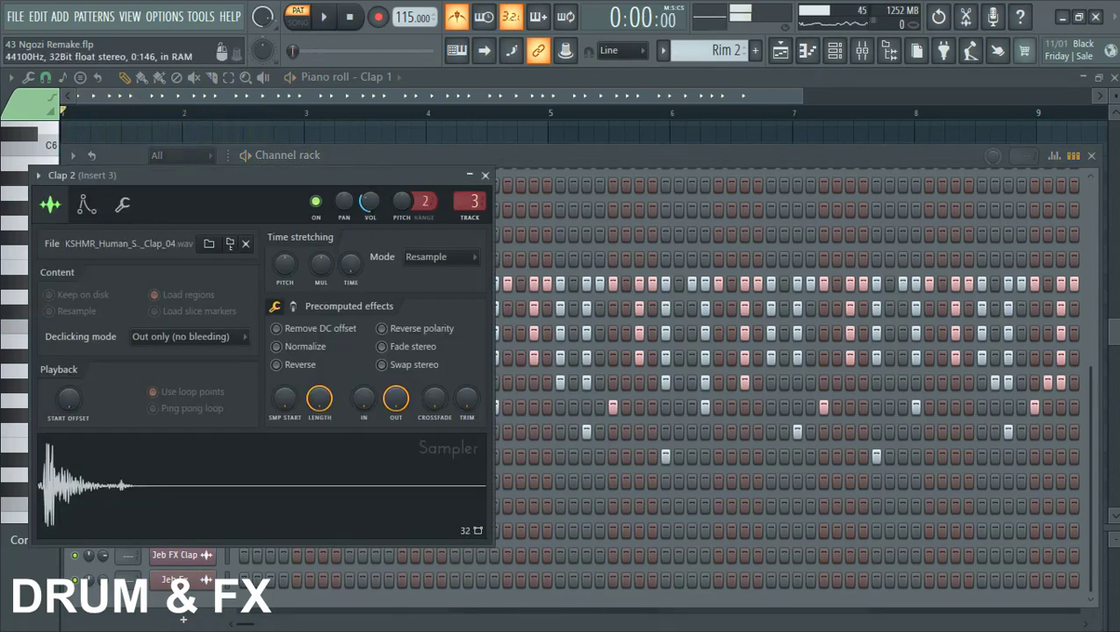
{"action": "key", "text": "Escape"}
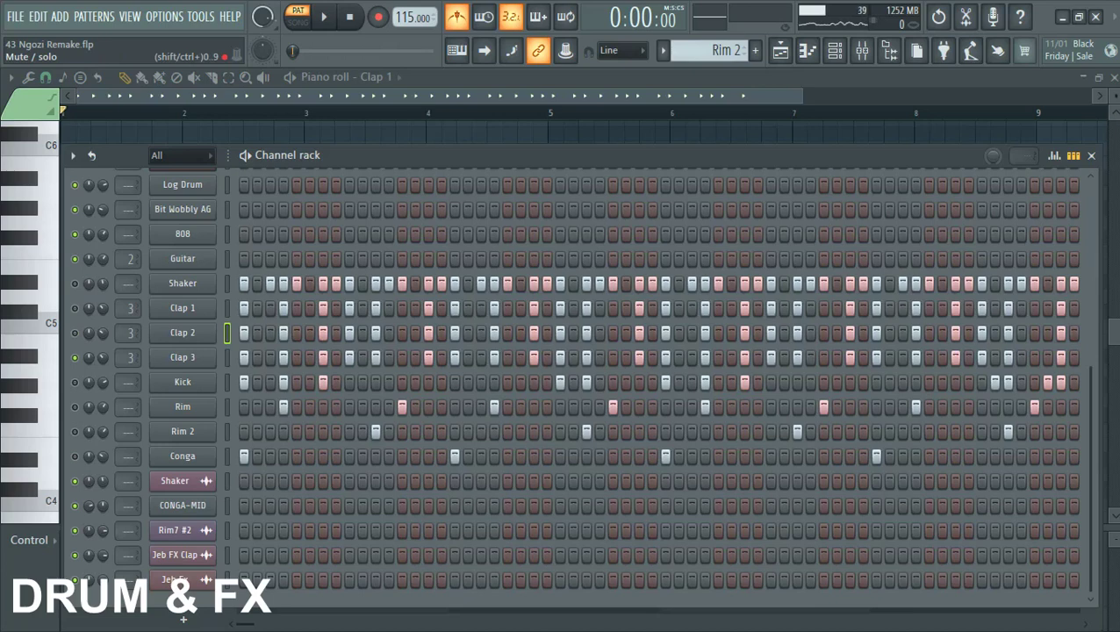
Play the Rim 2 pattern with Clap 3 unmuted and review the Clap 3 channel's sampler settings.
{"action": "key", "text": "space"}
{"action": "left_click", "coordinate": [183, 357]}
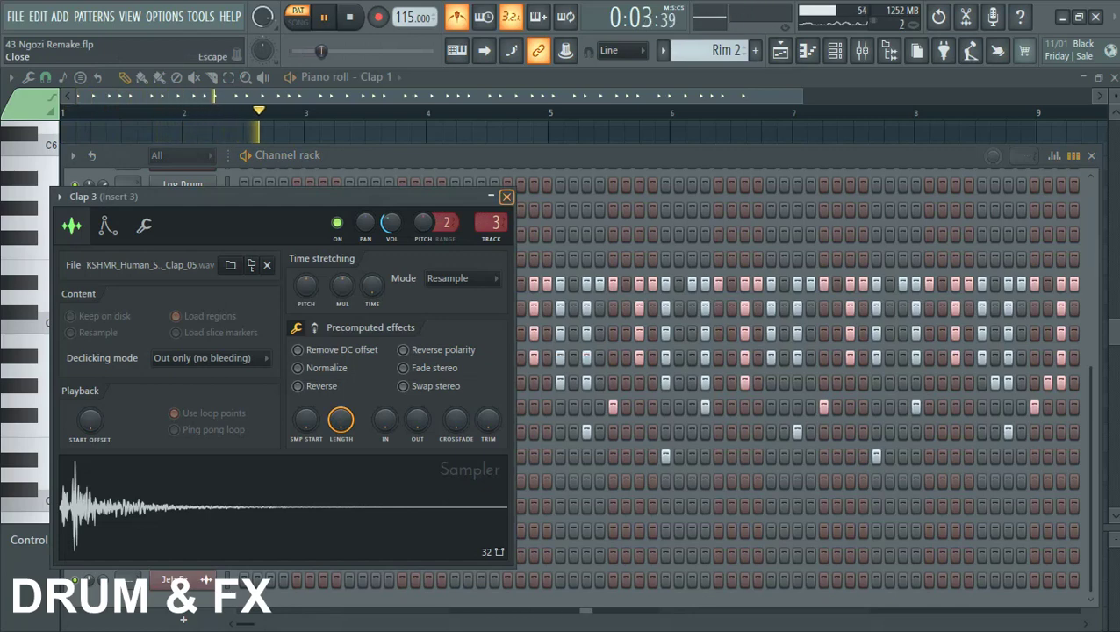
{"action": "key", "text": "space"}
{"action": "key", "text": "Escape"}
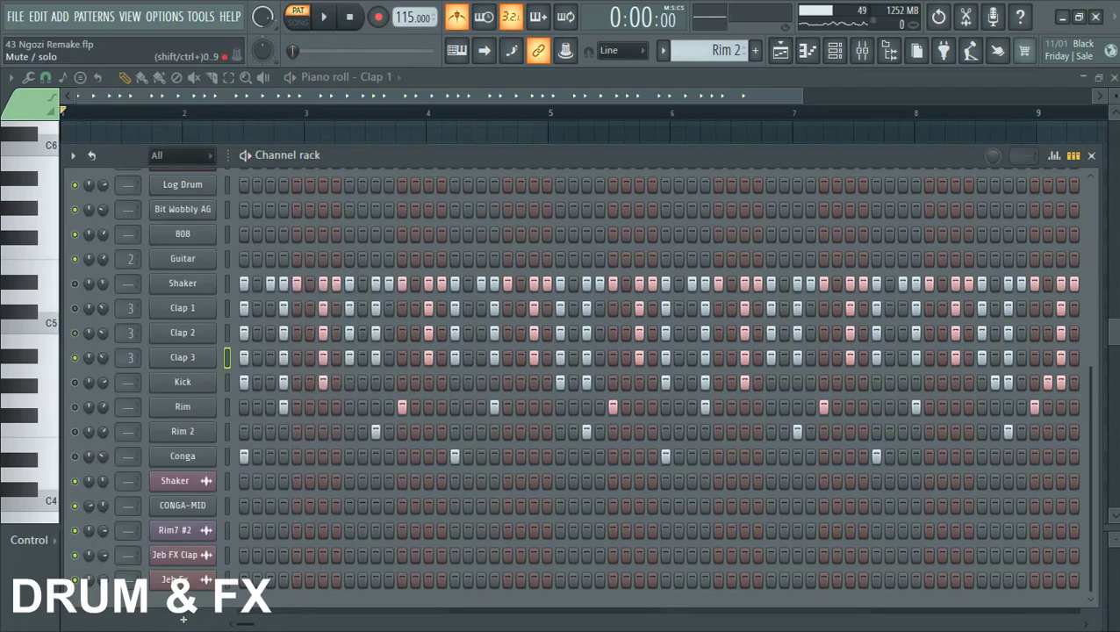
Play the Rim 2 pattern with the Shaker and three claps, add the Kick and review the Kick channel's sampler settings.
{"action": "key", "text": "space"}
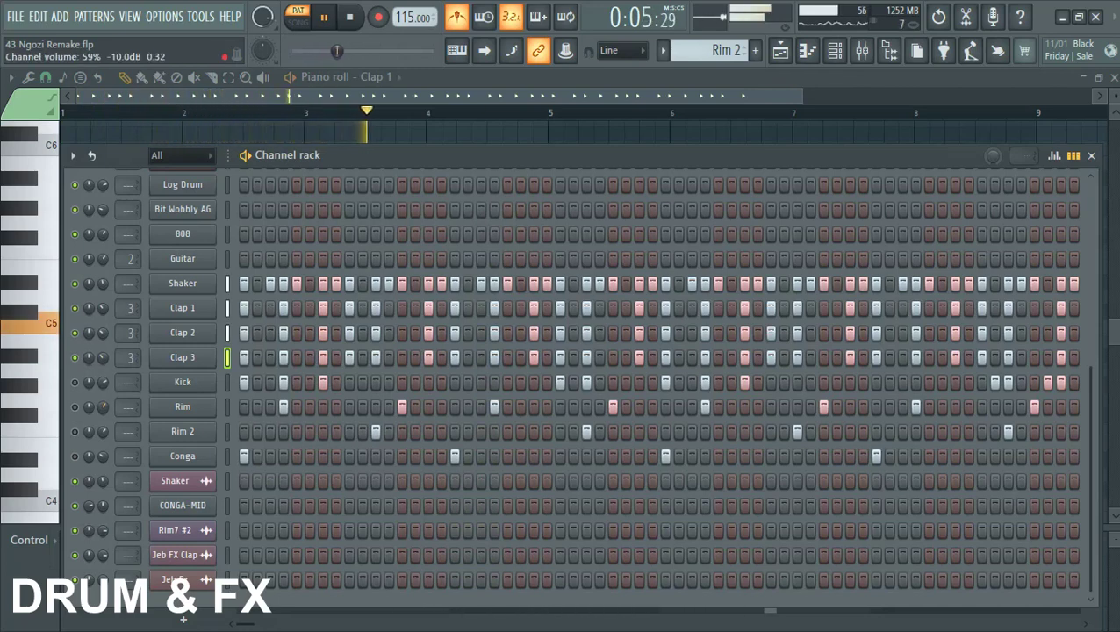
{"action": "key", "text": "space"}
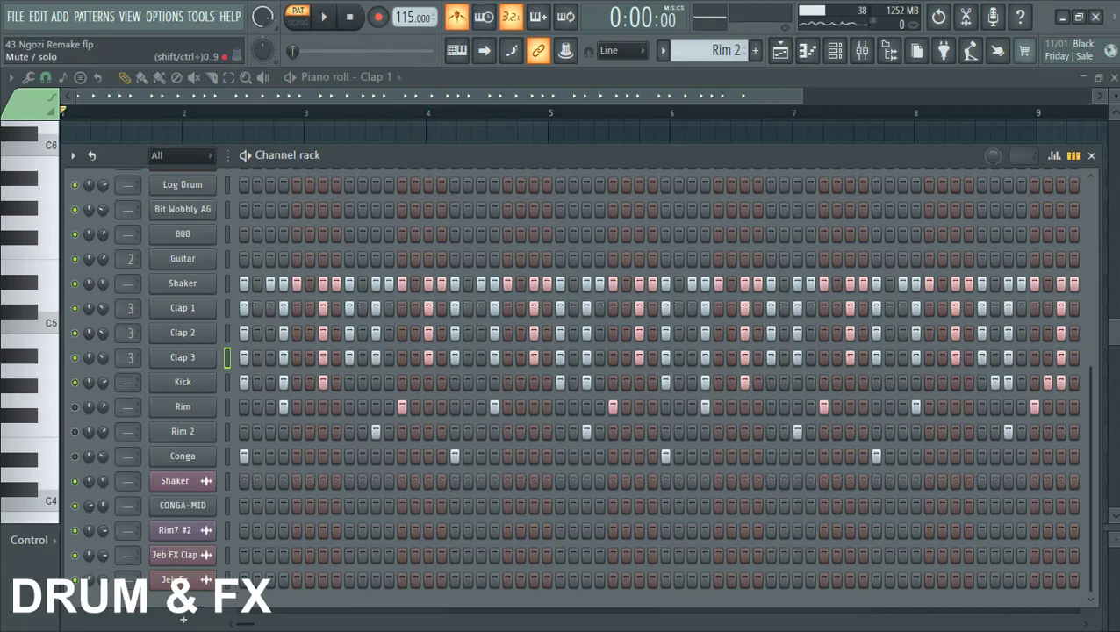
{"action": "key", "text": "space"}
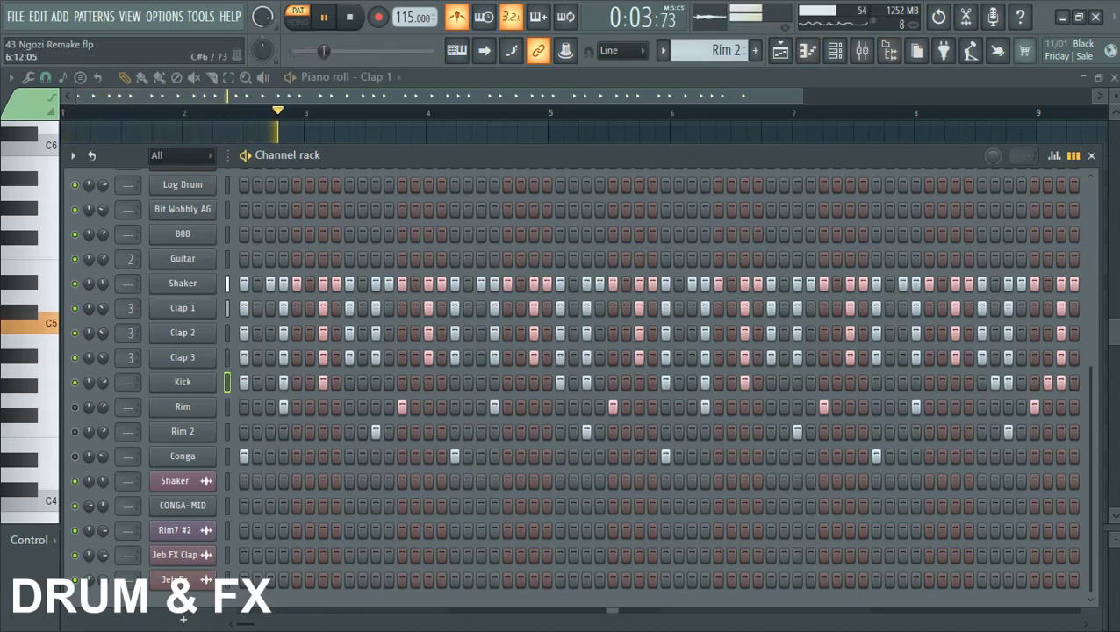
{"action": "left_click", "coordinate": [182, 382]}
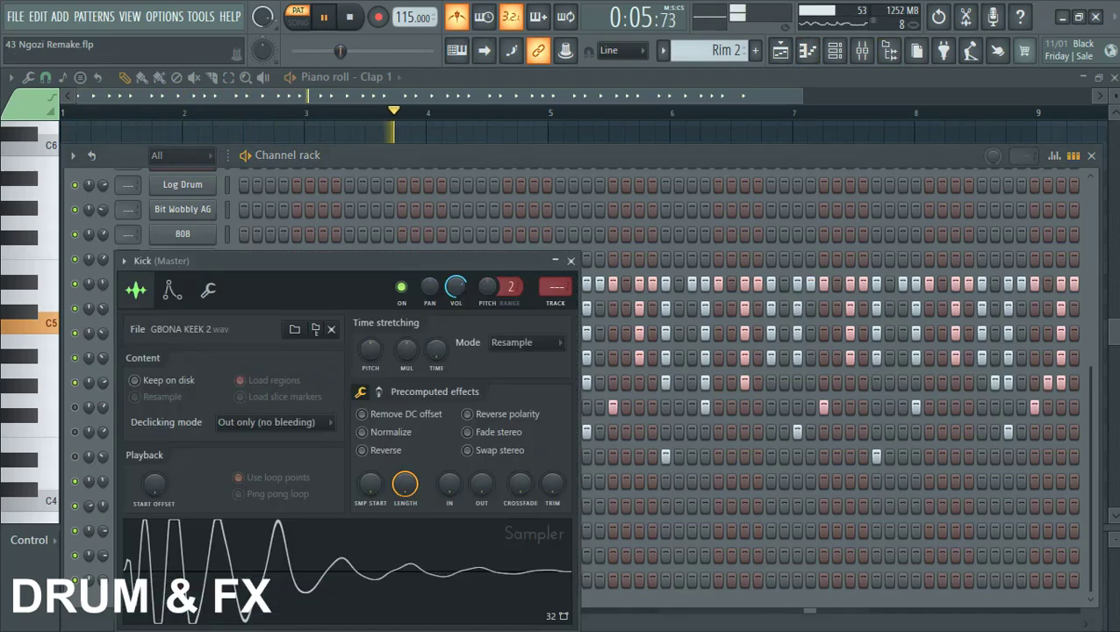
{"action": "key", "text": "space"}
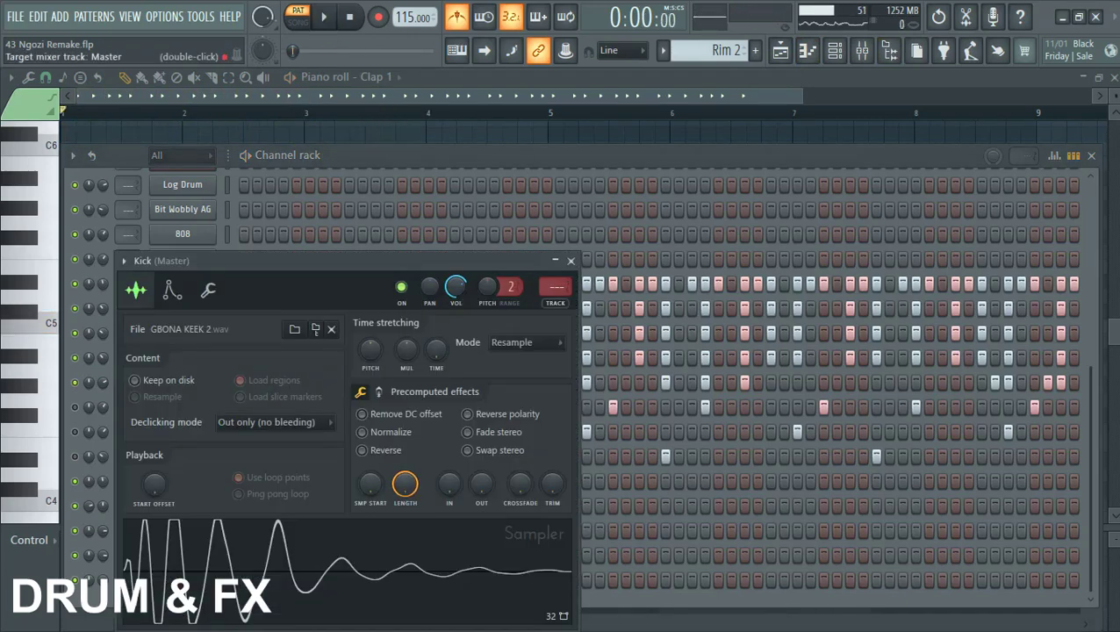
{"action": "left_click", "coordinate": [570, 261]}
Examine the Kick channel's notes in the piano roll during pattern playback.
{"action": "key", "text": "space"}
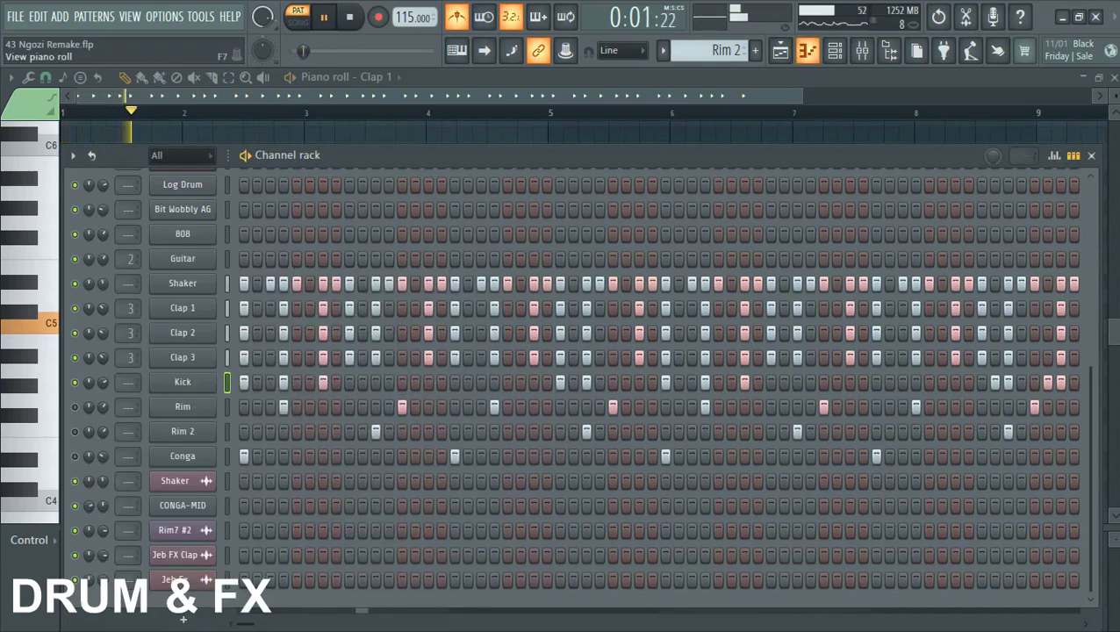
{"action": "left_click", "coordinate": [807, 50]}
{"action": "scroll", "coordinate": [421, 413], "scroll_direction": "down", "scroll_amount": 2}
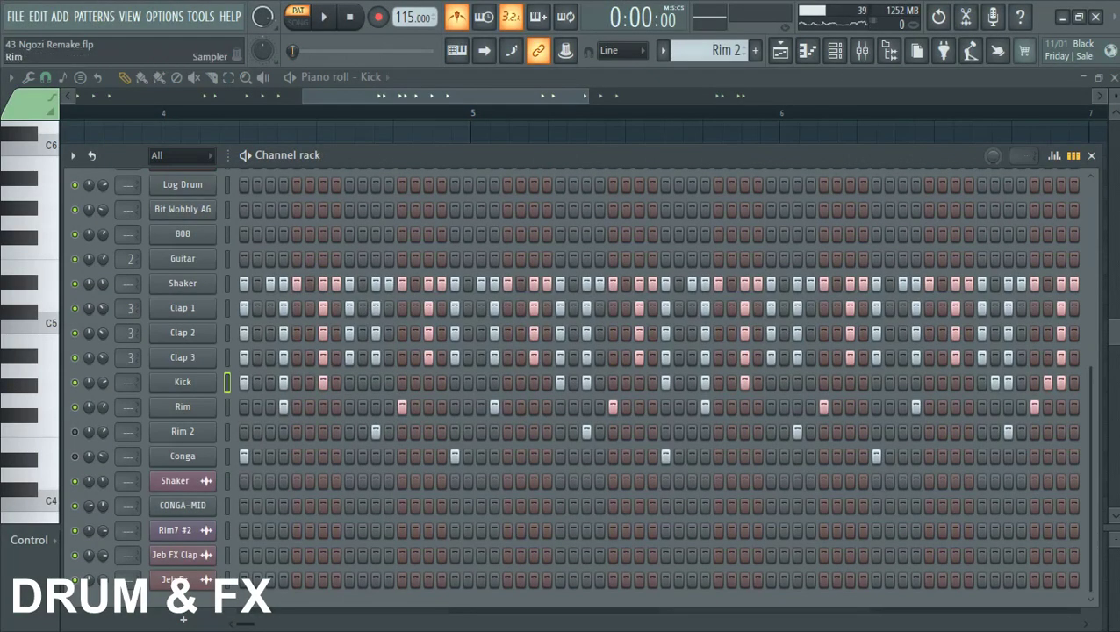
Review the Rim channel's sampler settings and play the Rim 2 pattern to hear the Rim part.
{"action": "left_click", "coordinate": [183, 407]}
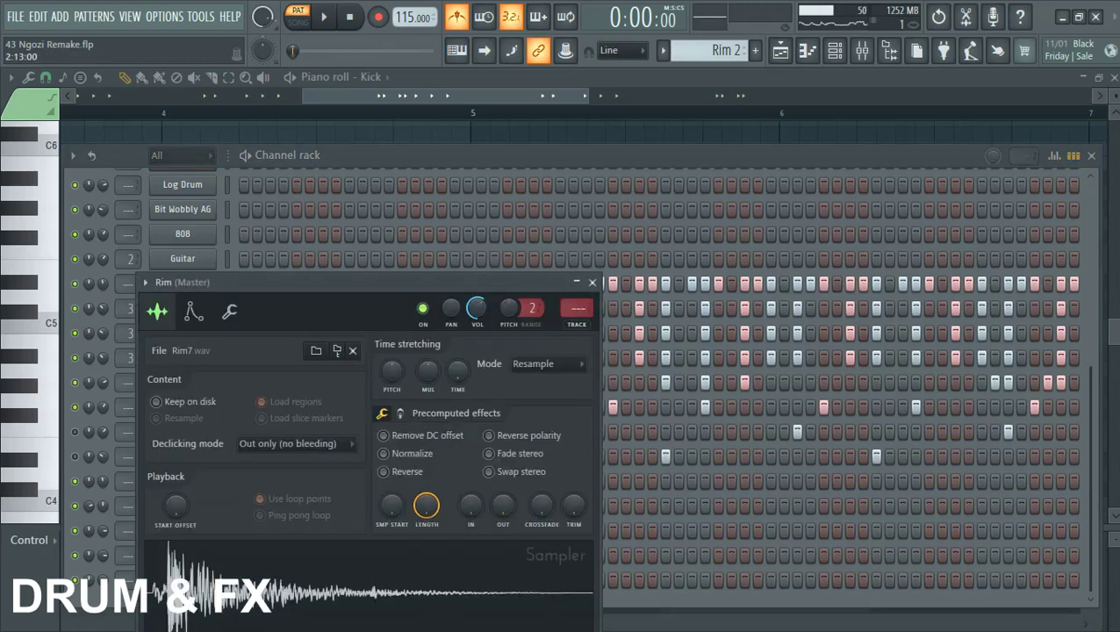
{"action": "left_click", "coordinate": [592, 282]}
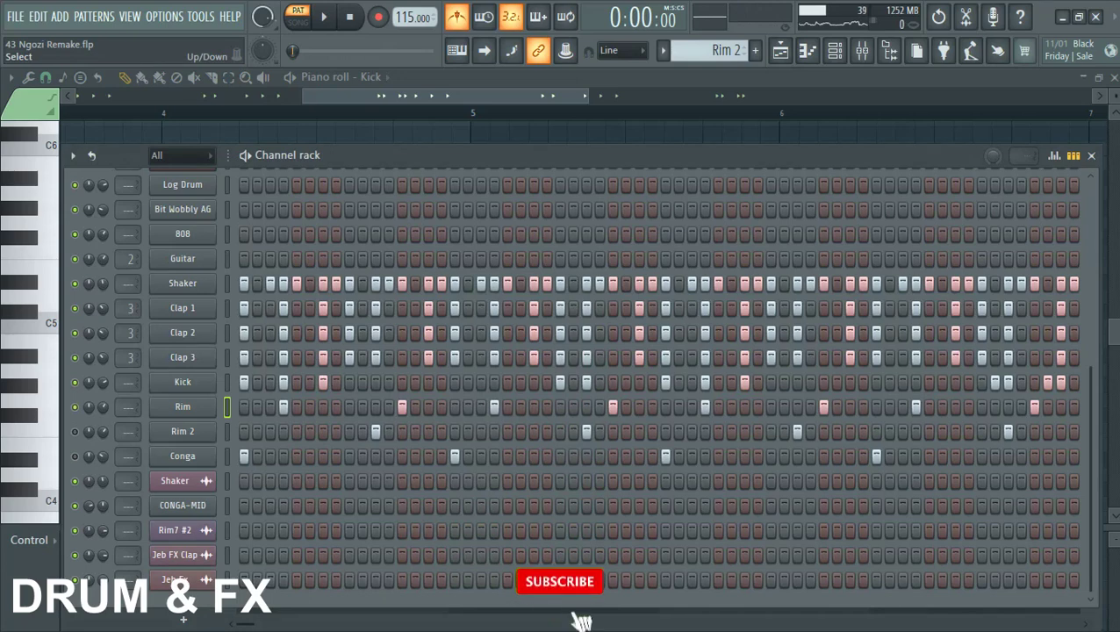
{"action": "key", "text": "space"}
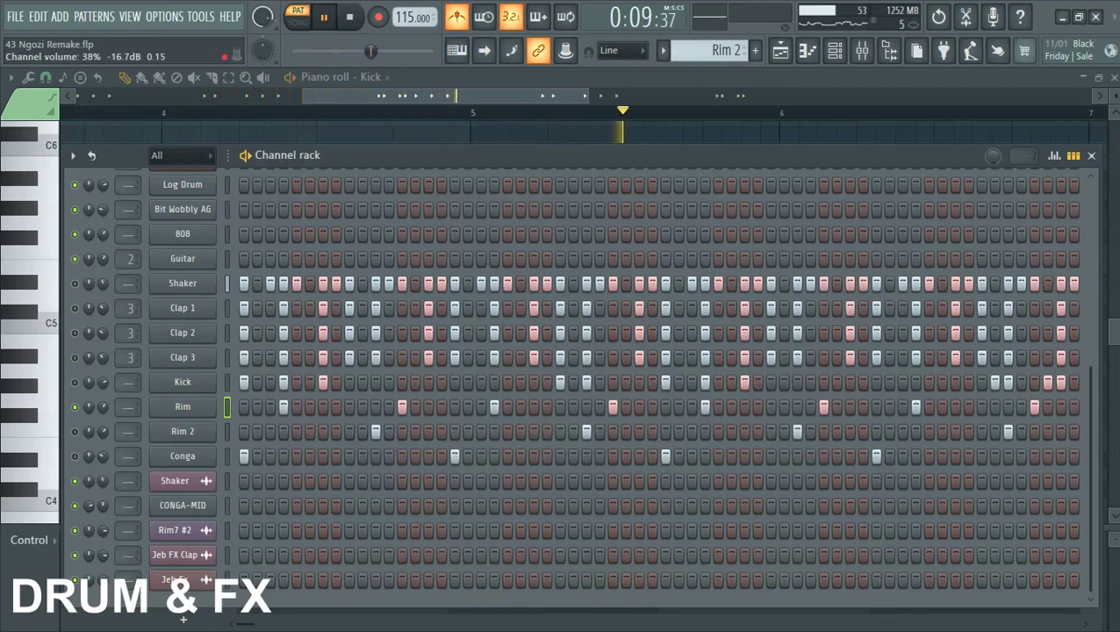
{"action": "key", "text": "space"}
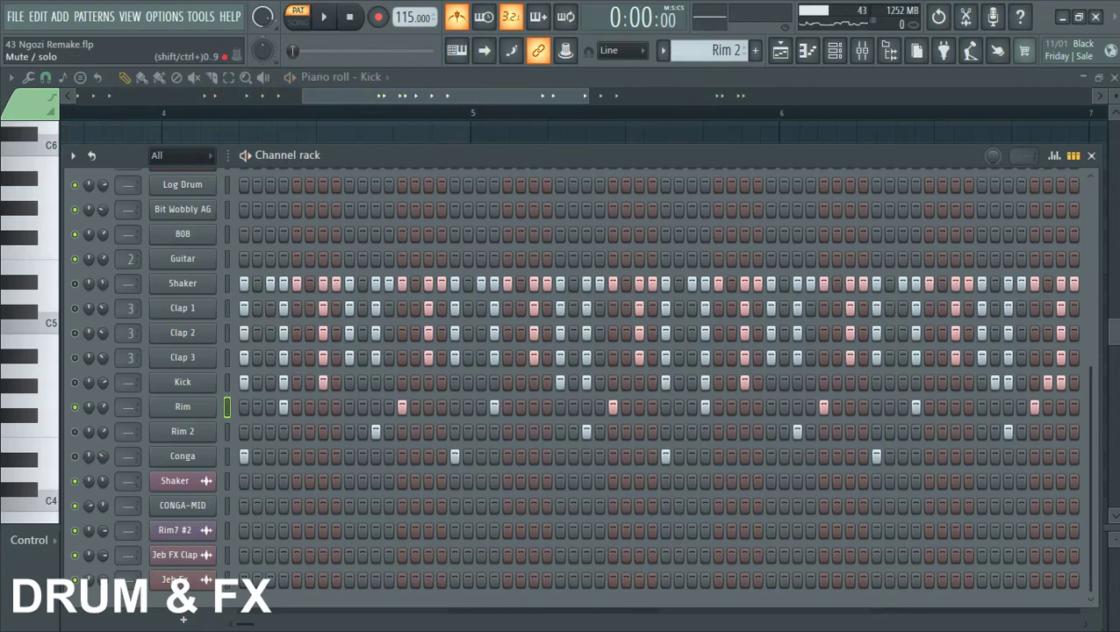
{"action": "key", "text": "space"}
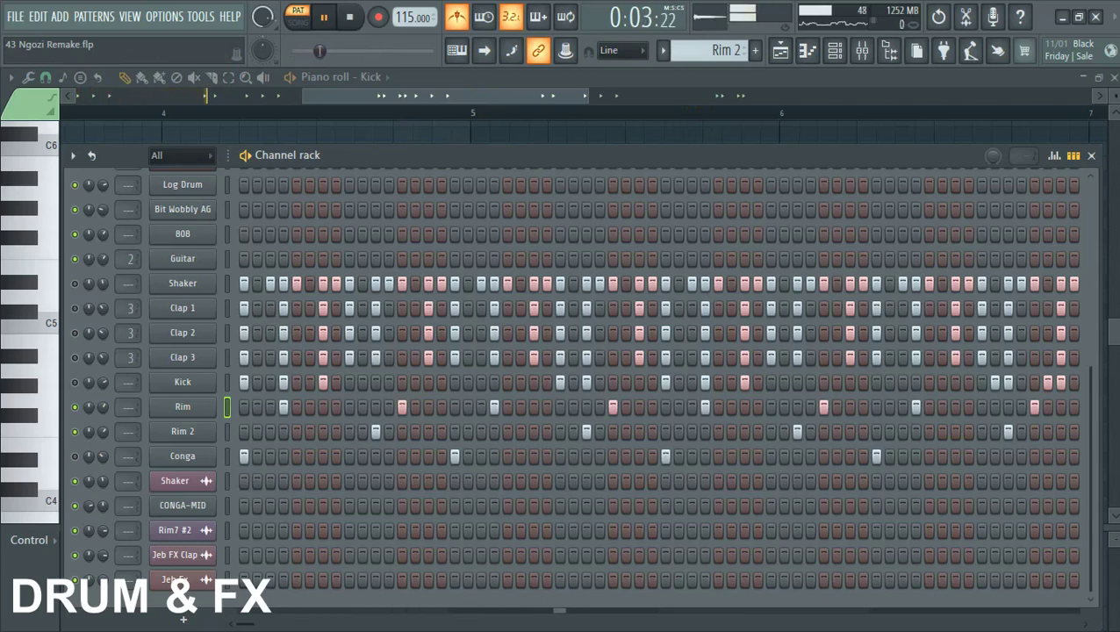
{"action": "key", "text": "space"}
Review the Rim 2 channel's sampler settings and rename the channel as Clap.
{"action": "left_click", "coordinate": [182, 431]}
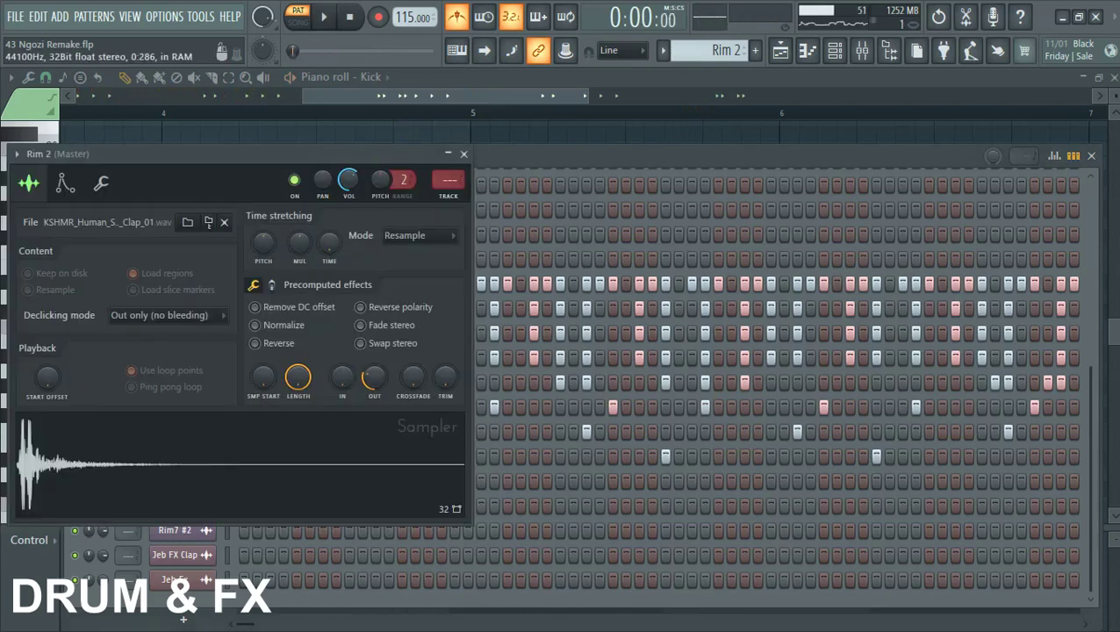
{"action": "key", "text": "Escape"}
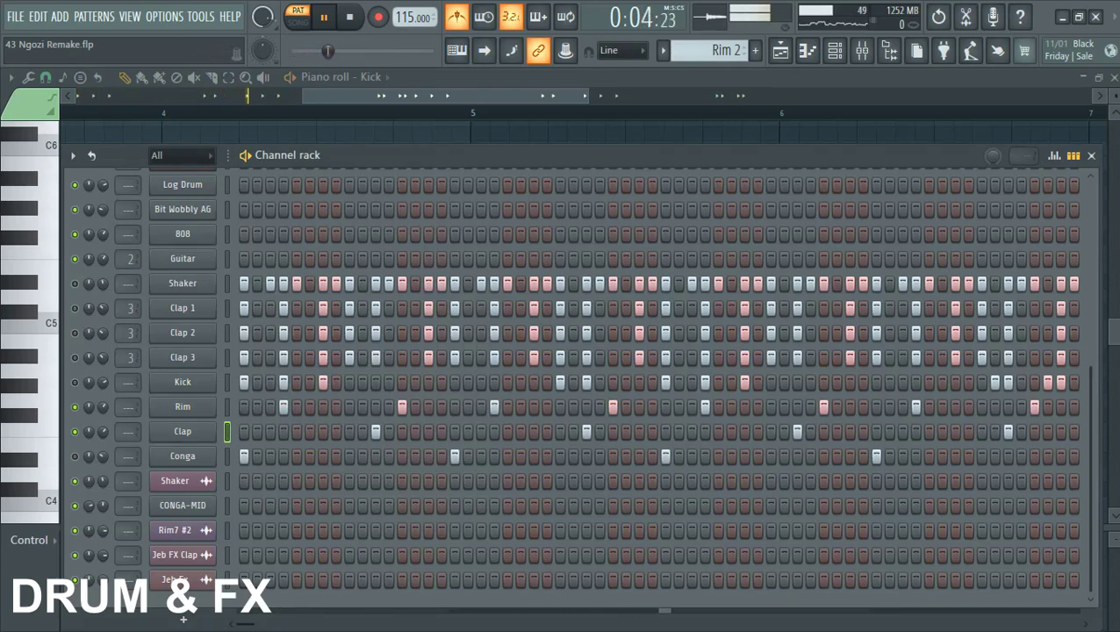
{"action": "key", "text": "space"}
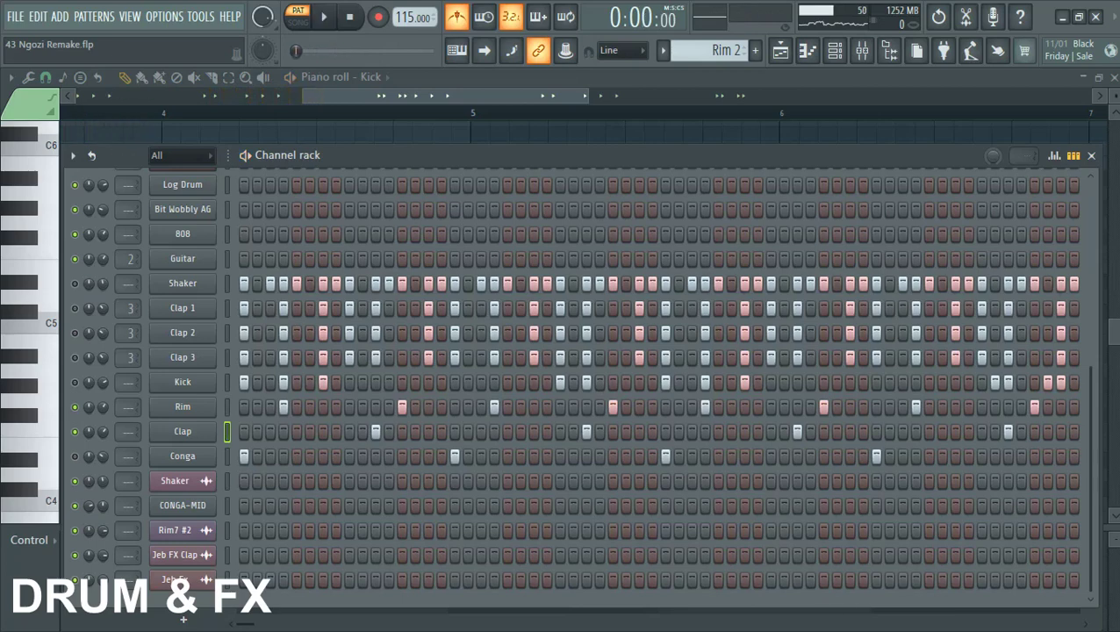
{"action": "left_click", "coordinate": [183, 431]}
{"action": "key", "text": "Escape"}
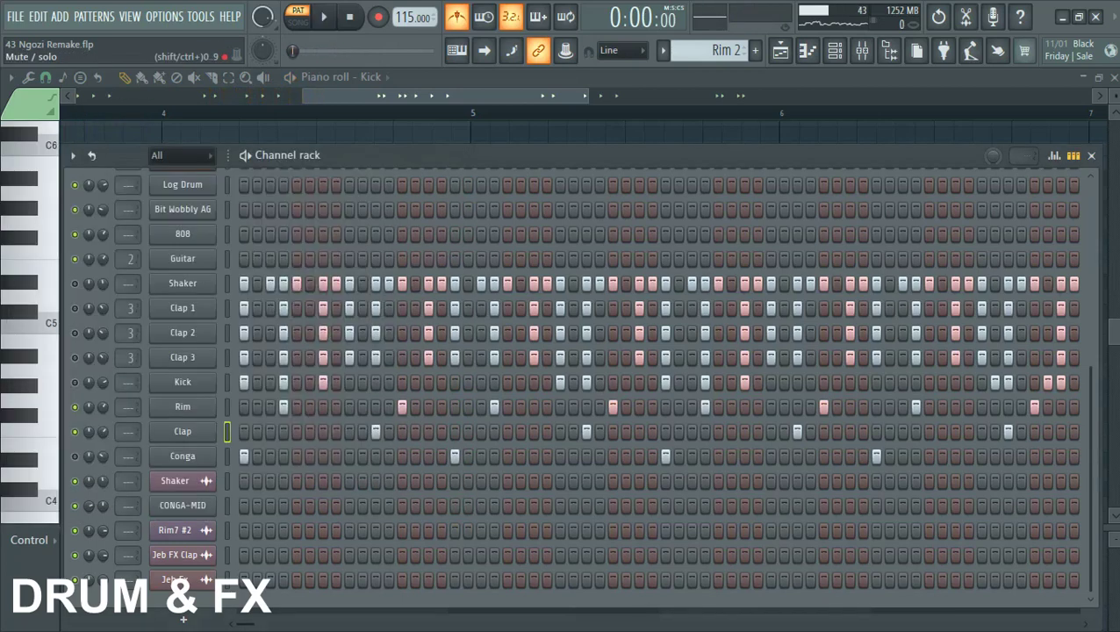
Play the Rim 2 pattern with the Conga and unmute the Kick, Clap 3, Clap 2, Clap 1 and Shaker channels.
{"action": "key", "text": "space"}
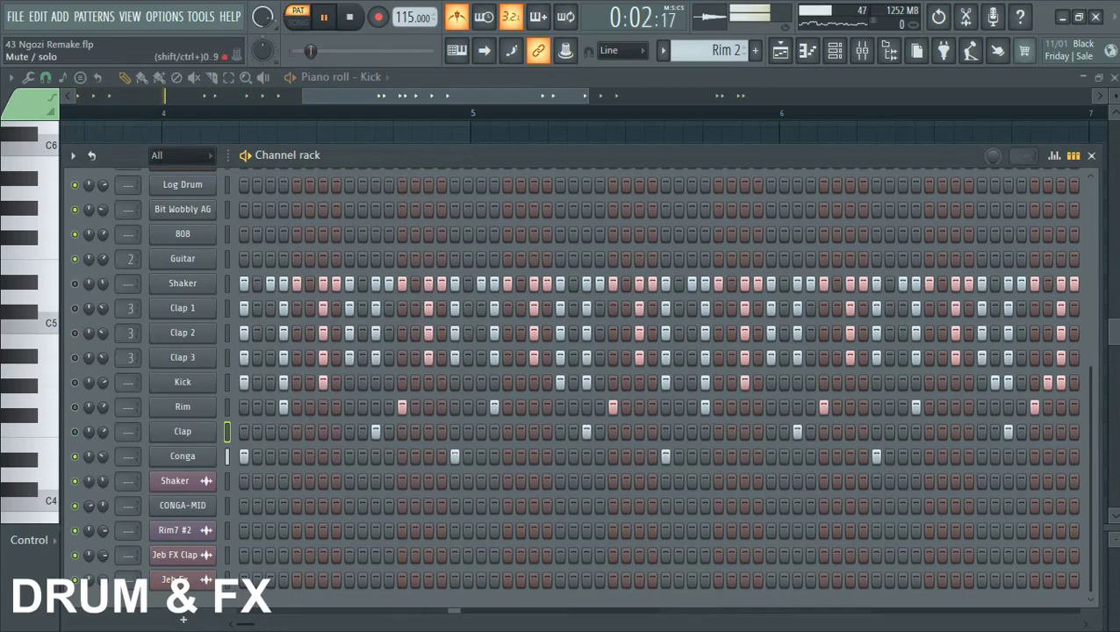
{"action": "left_click", "coordinate": [74, 382]}
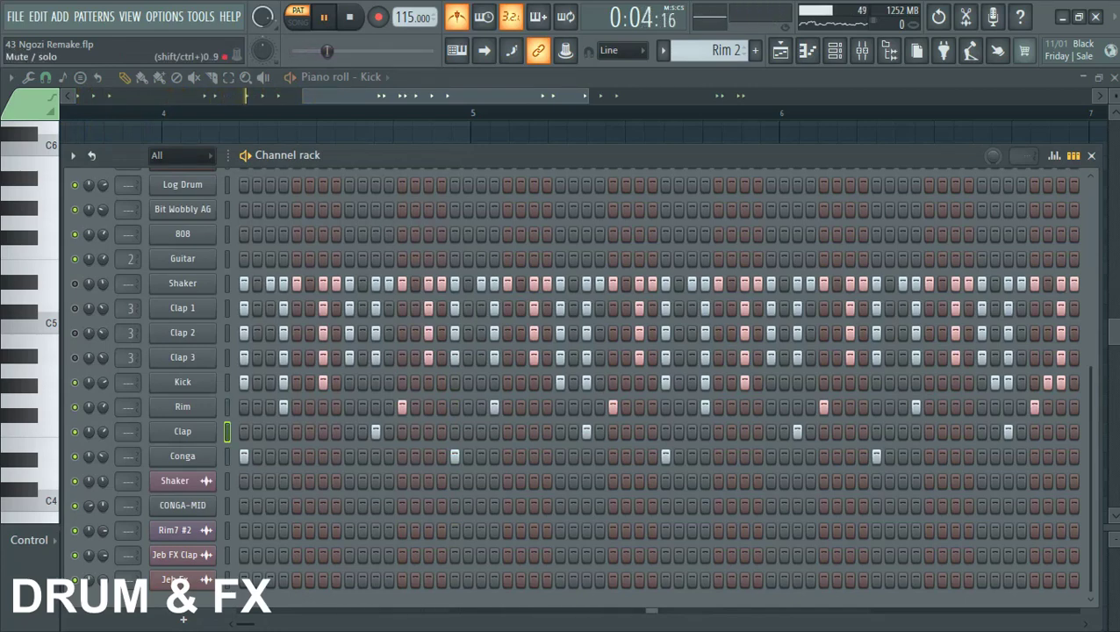
{"action": "left_click", "coordinate": [74, 358]}
{"action": "left_click", "coordinate": [75, 332]}
{"action": "left_click", "coordinate": [74, 308]}
{"action": "left_click", "coordinate": [75, 283]}
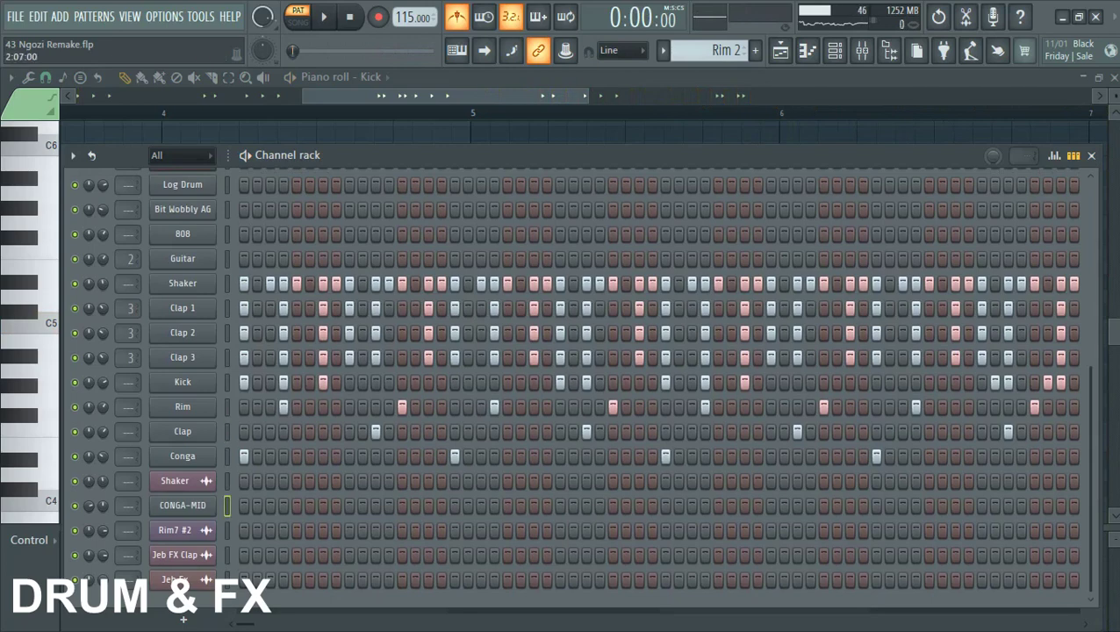
Examine the CONGA-MID channel's notes in the piano roll, playing the passages around bars 5 and 7, and return to the Channel rack.
{"action": "scroll", "coordinate": [551, 387], "scroll_direction": "down", "scroll_amount": 4}
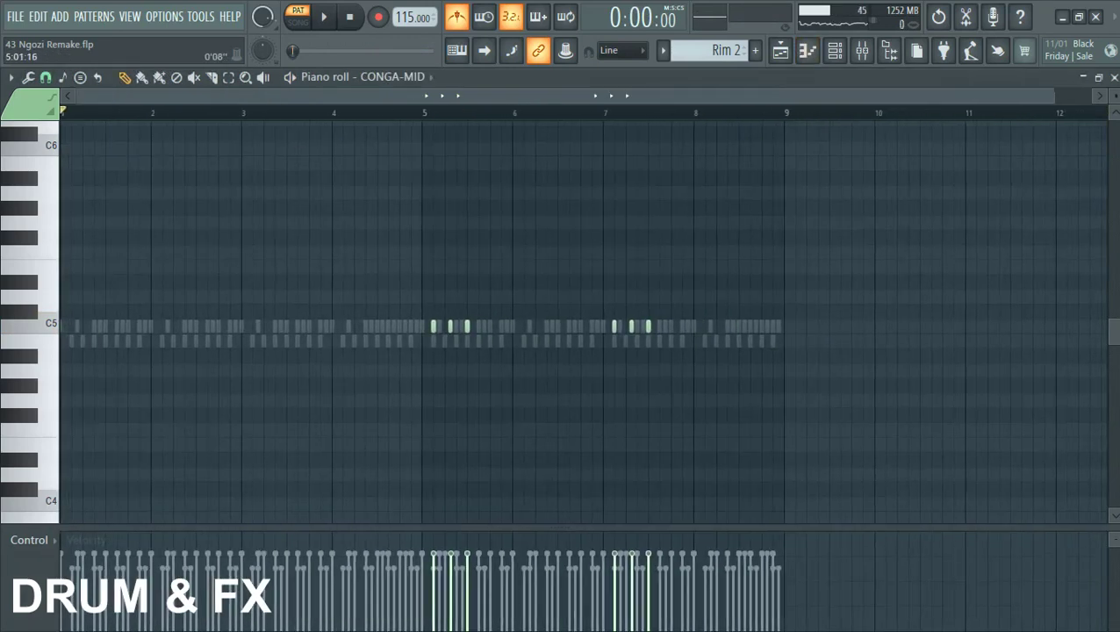
{"action": "key", "text": "space"}
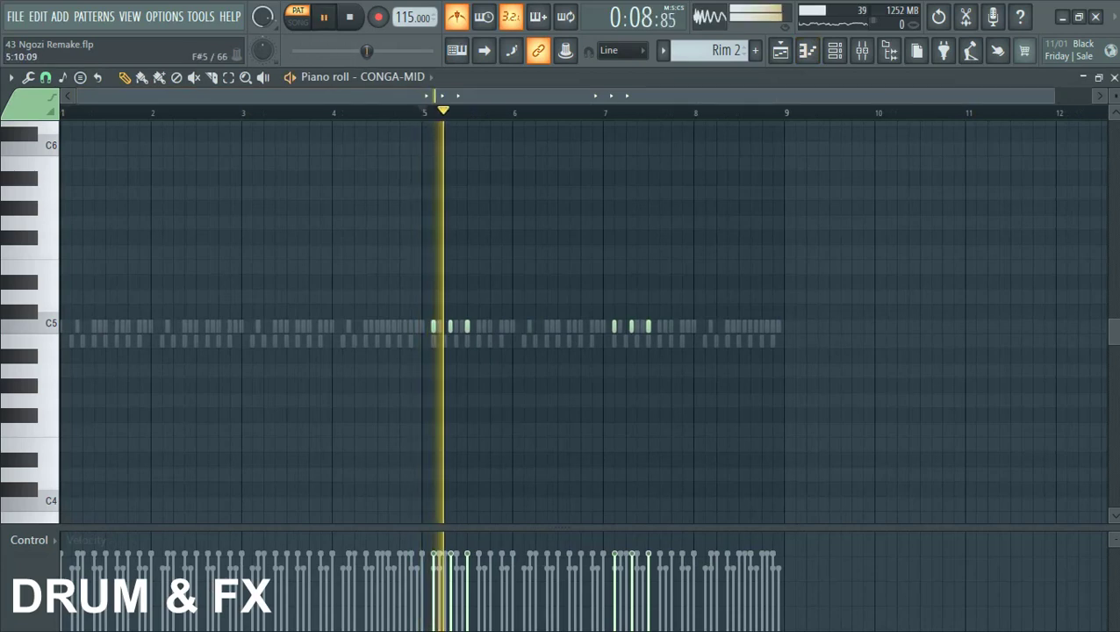
{"action": "key", "text": "Page_Up"}
{"action": "key", "text": "Page_Up"}
{"action": "key", "text": "space"}
{"action": "left_click", "coordinate": [770, 112]}
{"action": "key", "text": "space"}
{"action": "left_click", "coordinate": [835, 50]}
{"action": "key", "text": "space"}
{"action": "left_click", "coordinate": [834, 50]}
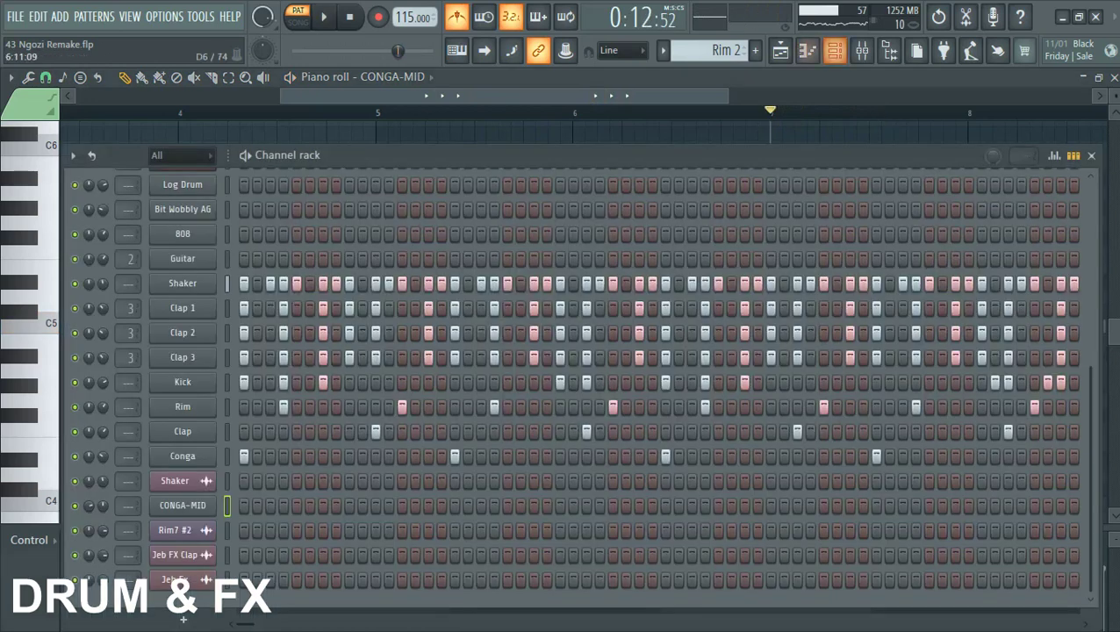
Review the CONGA-MID channel's sampler settings and close them.
{"action": "left_click", "coordinate": [183, 505]}
{"action": "left_click", "coordinate": [183, 504]}
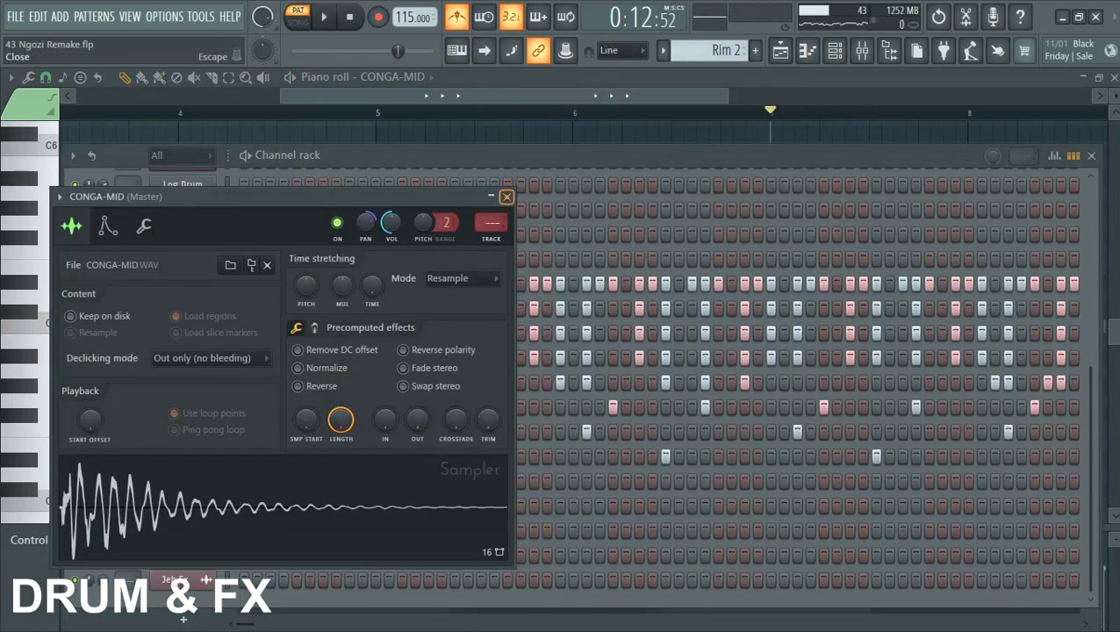
{"action": "left_click", "coordinate": [506, 197]}
Open the settings of the Shaker audio clip on Track 8 in the Playlist, near bar 9.
{"action": "key", "text": "F5"}
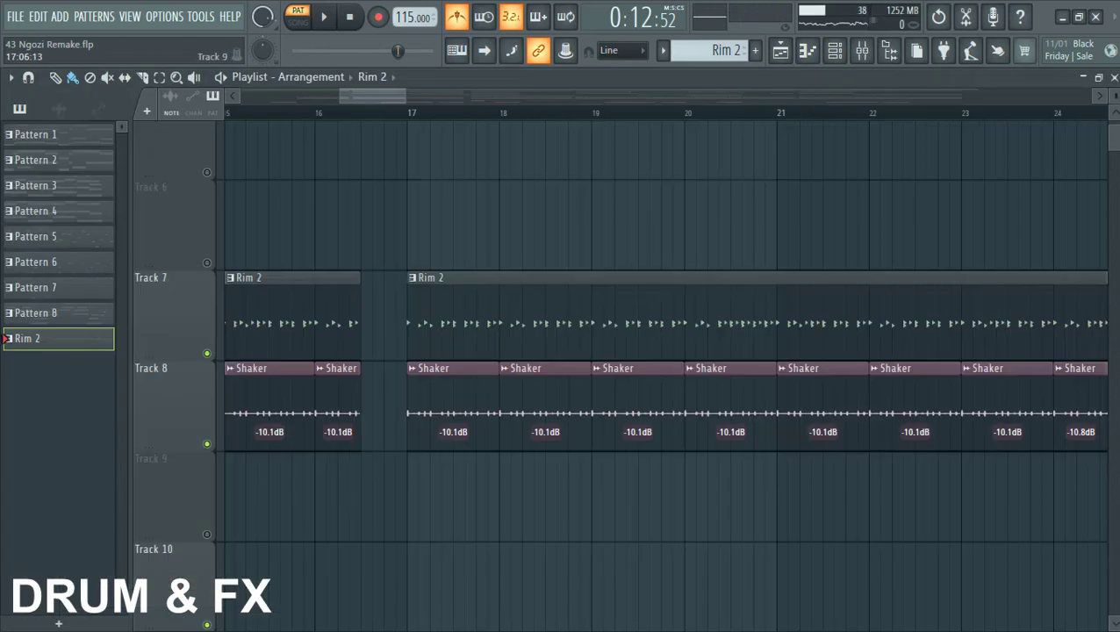
{"action": "scroll", "coordinate": [443, 492], "scroll_direction": "down", "scroll_amount": 6}
{"action": "scroll", "coordinate": [351, 492], "scroll_direction": "up", "scroll_amount": 9}
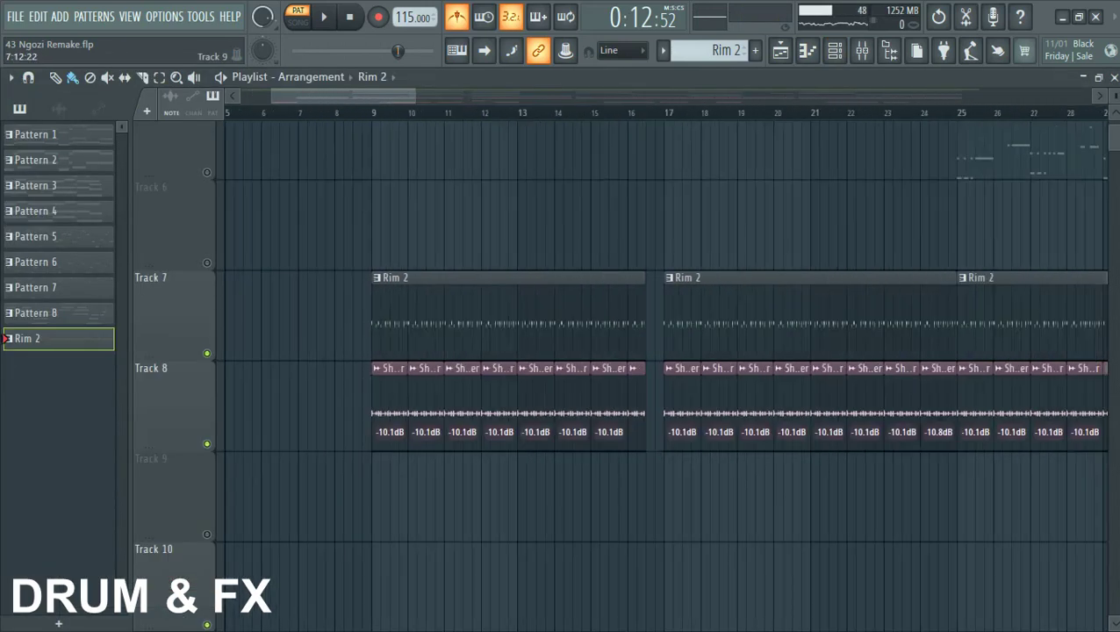
{"action": "double_click", "coordinate": [395, 492]}
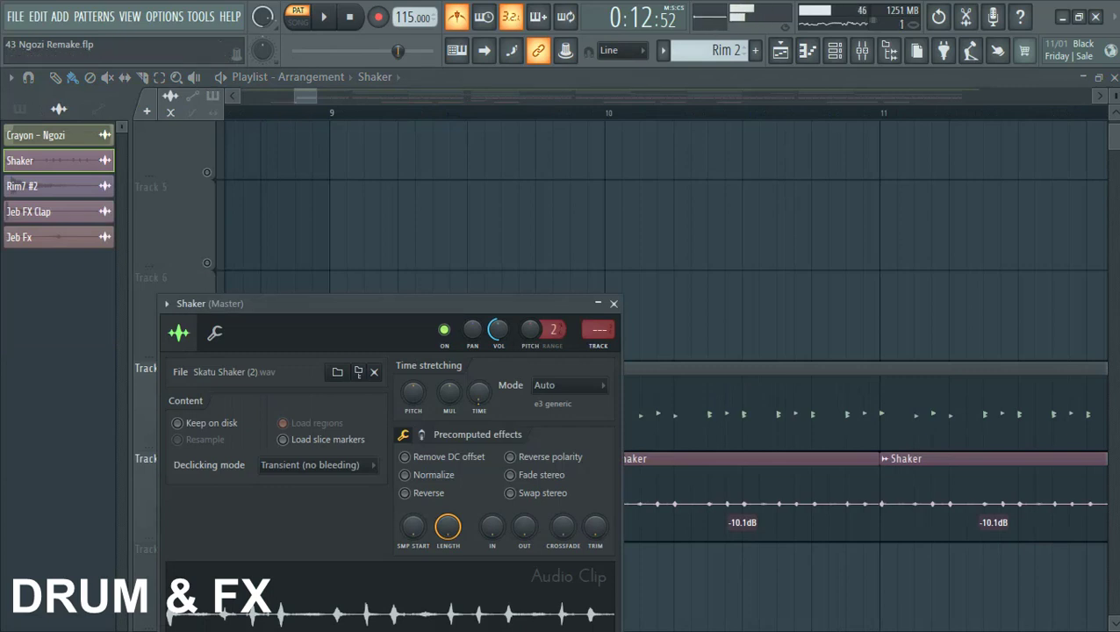
Close the Shaker clip's settings and play the song in the Playlist from bar 25.
{"action": "left_click", "coordinate": [614, 303]}
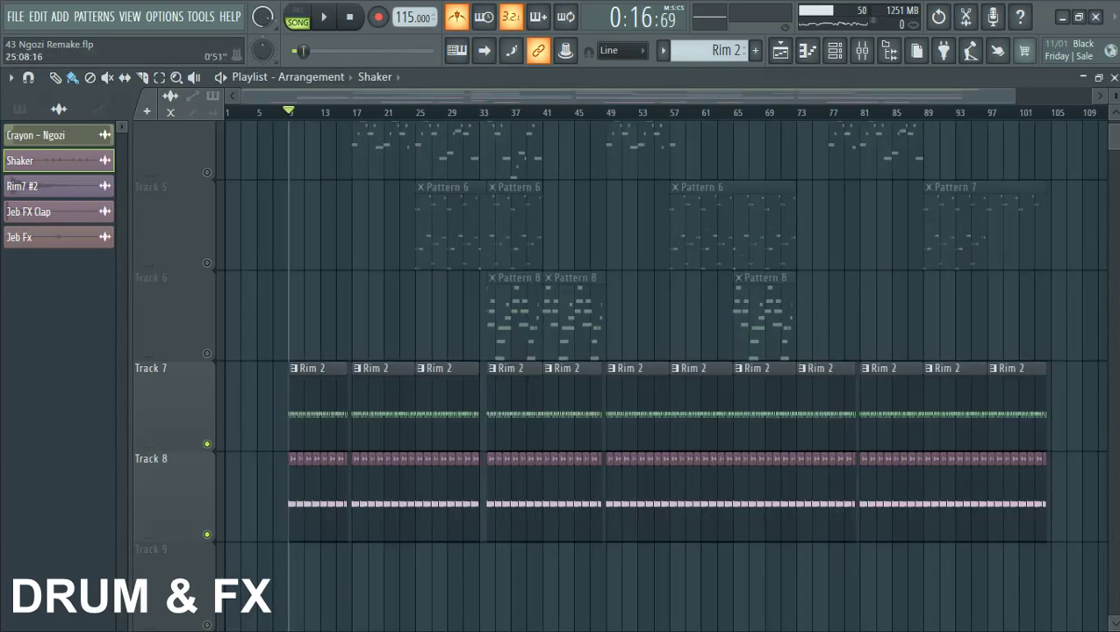
{"action": "left_click", "coordinate": [416, 112]}
{"action": "scroll", "coordinate": [410, 225], "scroll_direction": "up", "scroll_amount": 4}
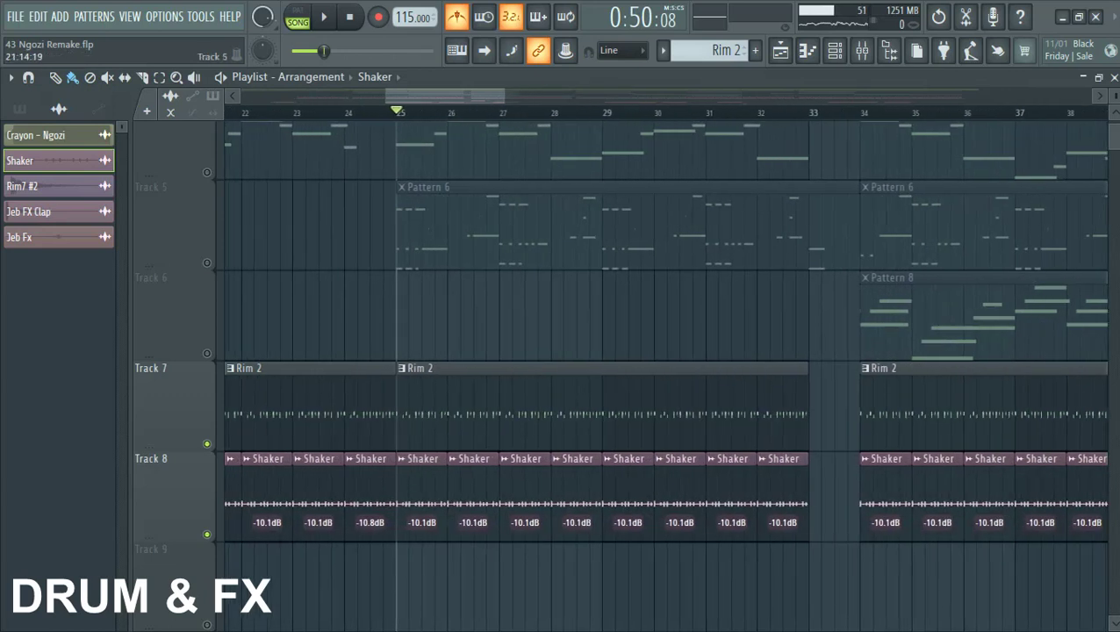
{"action": "key", "text": "space"}
Unmute Tracks 5, 4, 3 and 2 in the Playlist to hear them with the drums.
{"action": "scroll", "coordinate": [219, 483], "scroll_direction": "up", "scroll_amount": 3}
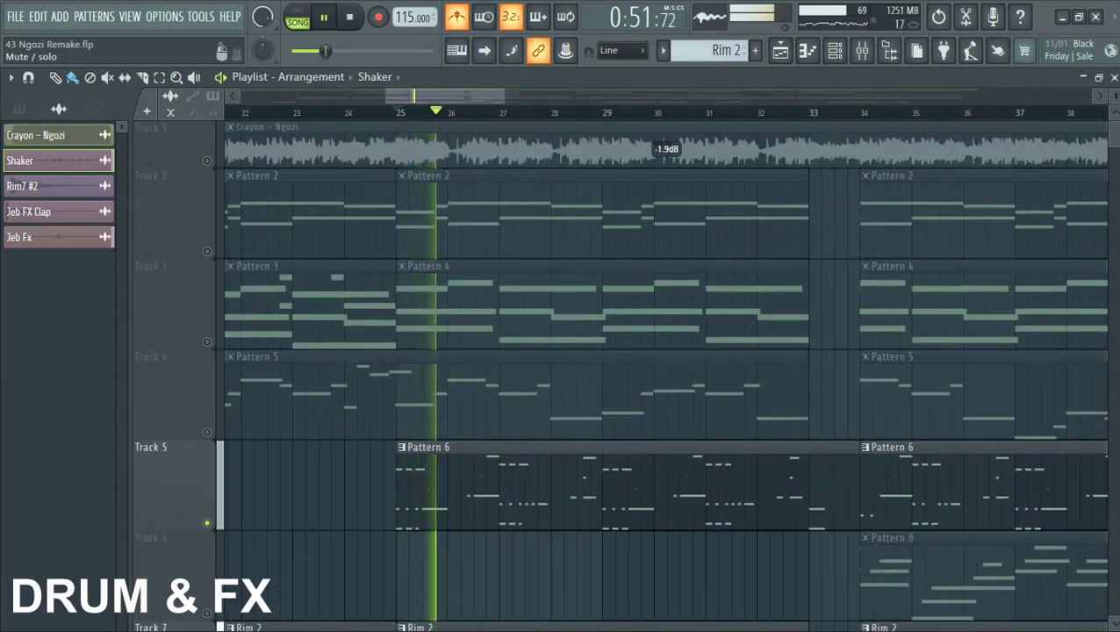
{"action": "left_click", "coordinate": [207, 432]}
{"action": "left_click", "coordinate": [208, 341]}
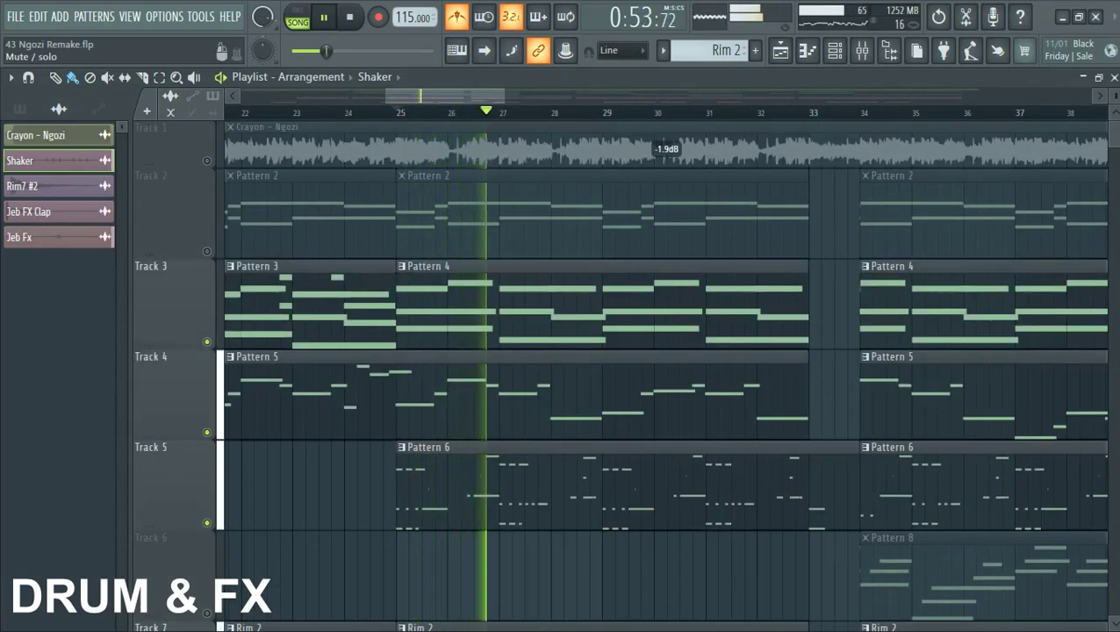
{"action": "left_click", "coordinate": [208, 251]}
Solo Track 11, which holds the Jeb Fx clips, in the Playlist.
{"action": "scroll", "coordinate": [295, 395], "scroll_direction": "down", "scroll_amount": 3}
{"action": "scroll", "coordinate": [295, 395], "scroll_direction": "down", "scroll_amount": 4}
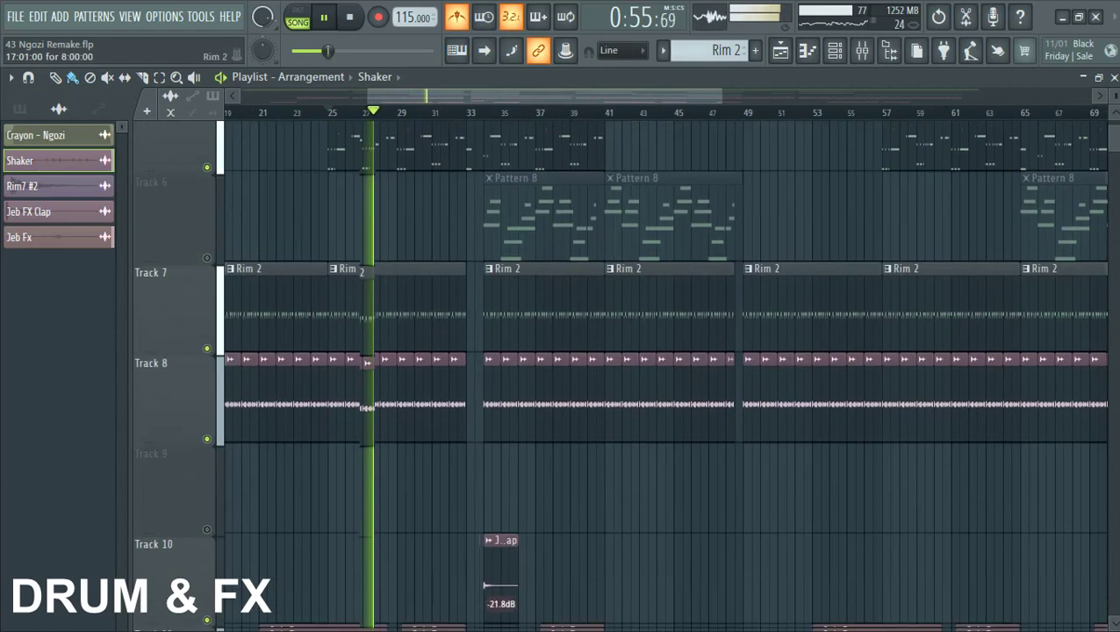
{"action": "scroll", "coordinate": [323, 396], "scroll_direction": "down", "scroll_amount": 2}
{"action": "scroll", "coordinate": [370, 430], "scroll_direction": "down", "scroll_amount": 1}
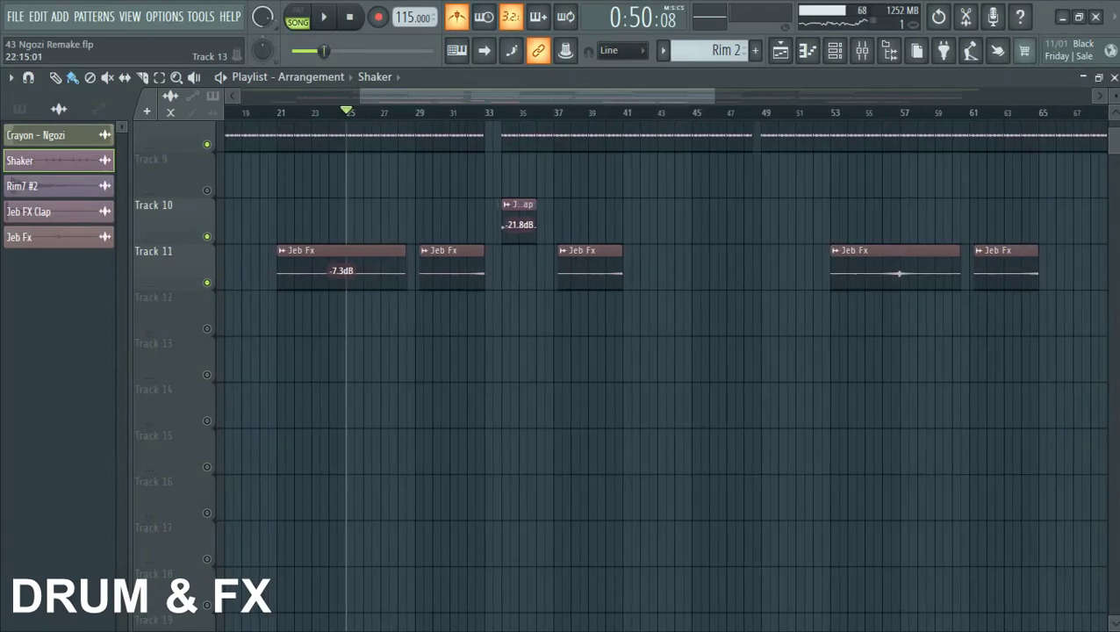
{"action": "scroll", "coordinate": [314, 360], "scroll_direction": "up", "scroll_amount": 1}
{"action": "right_click", "coordinate": [207, 283]}
Play the first Jeb Fx clip on Track 11 around bar 25, starting once at bar 25 and once midway through bar 24.
{"action": "scroll", "coordinate": [368, 313], "scroll_direction": "up", "scroll_amount": 3}
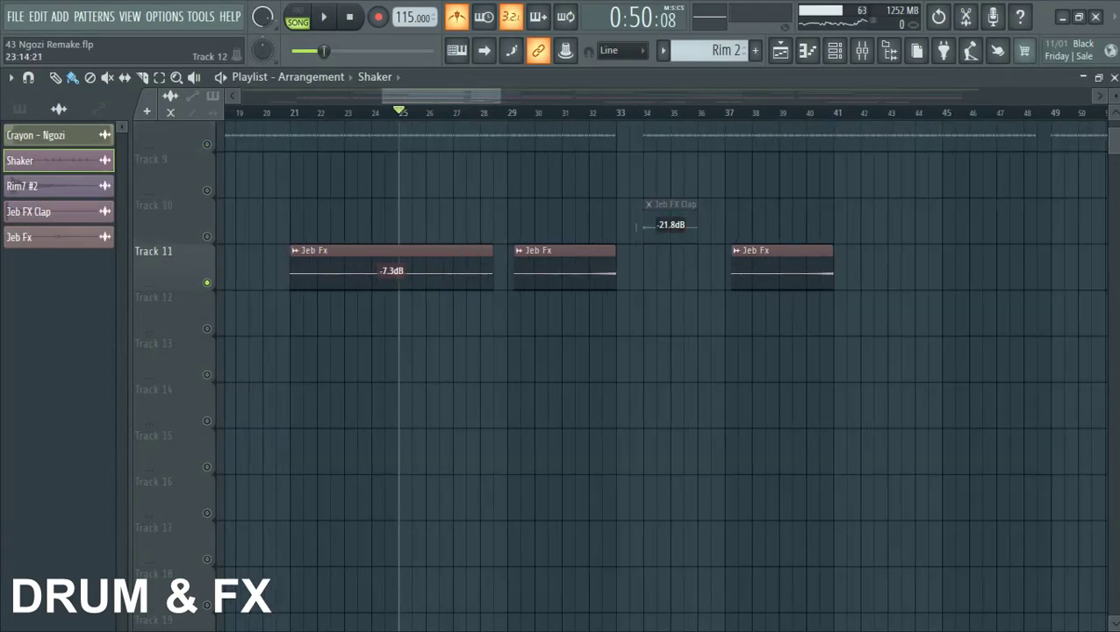
{"action": "scroll", "coordinate": [393, 424], "scroll_direction": "up", "scroll_amount": 5}
{"action": "scroll", "coordinate": [393, 424], "scroll_direction": "up", "scroll_amount": 3}
{"action": "scroll", "coordinate": [282, 113], "scroll_direction": "down", "scroll_amount": 1}
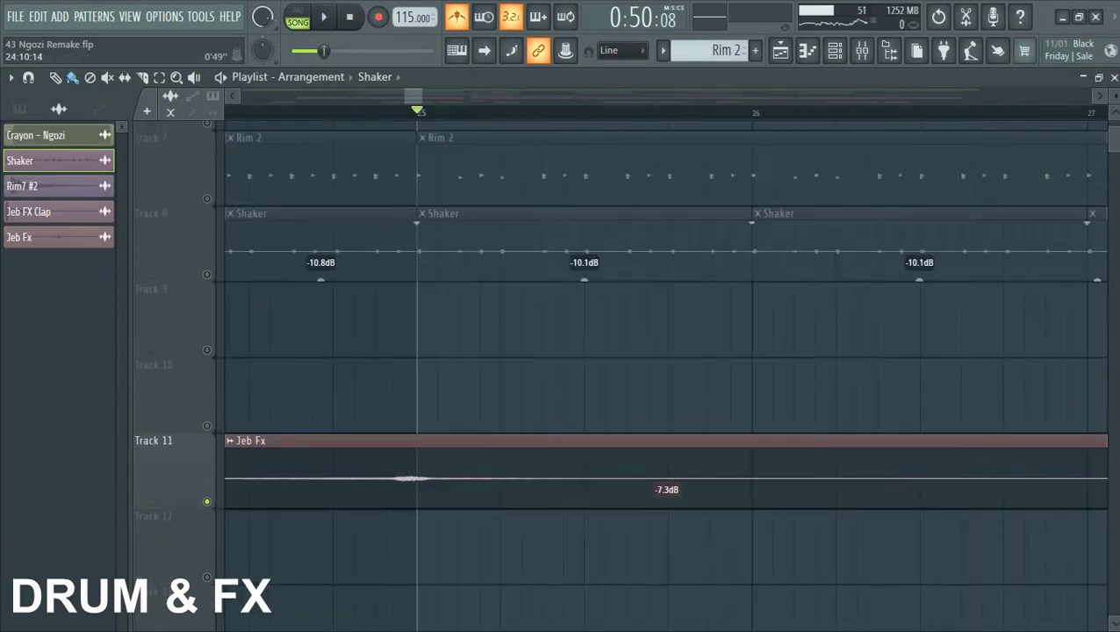
{"action": "key", "text": "space"}
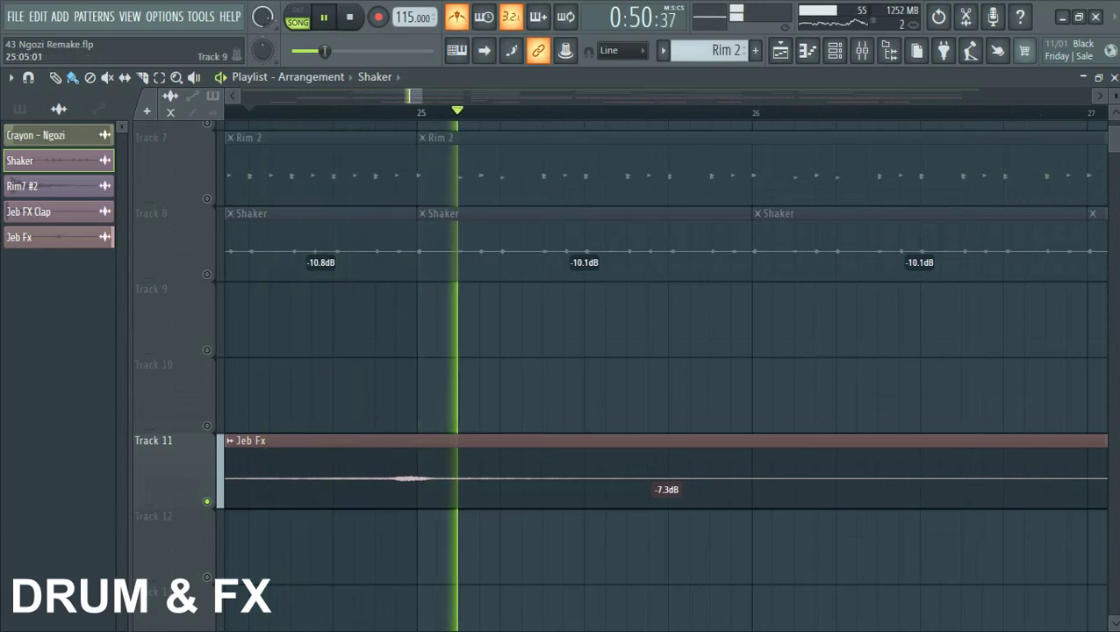
{"action": "scroll", "coordinate": [615, 369], "scroll_direction": "down", "scroll_amount": 3}
{"action": "scroll", "coordinate": [513, 319], "scroll_direction": "down", "scroll_amount": 2}
{"action": "left_click", "coordinate": [469, 112]}
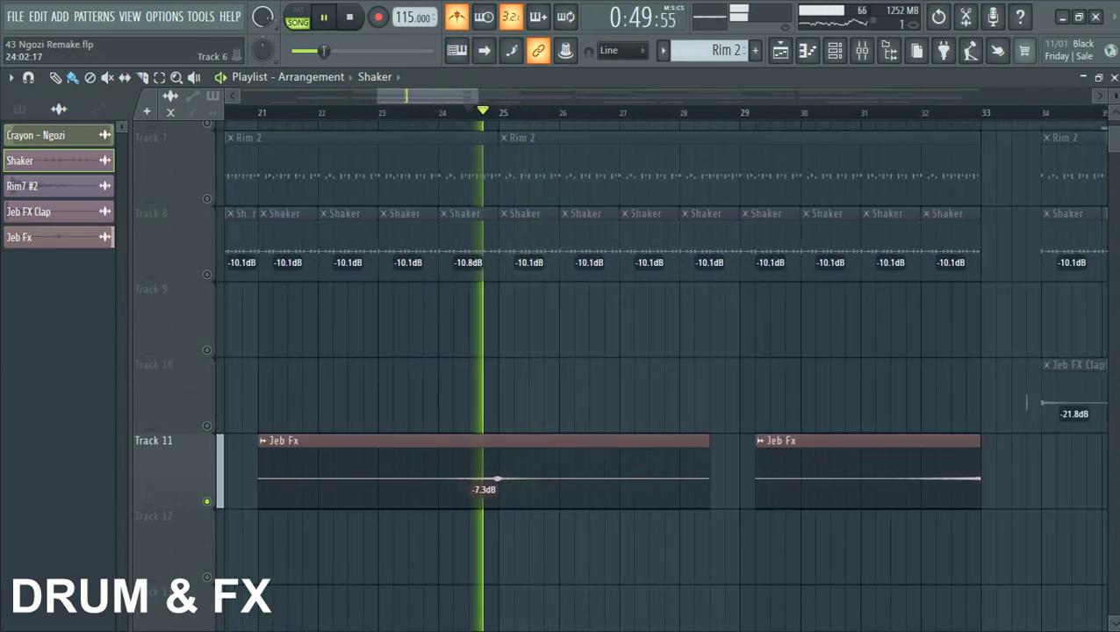
{"action": "key", "text": "space"}
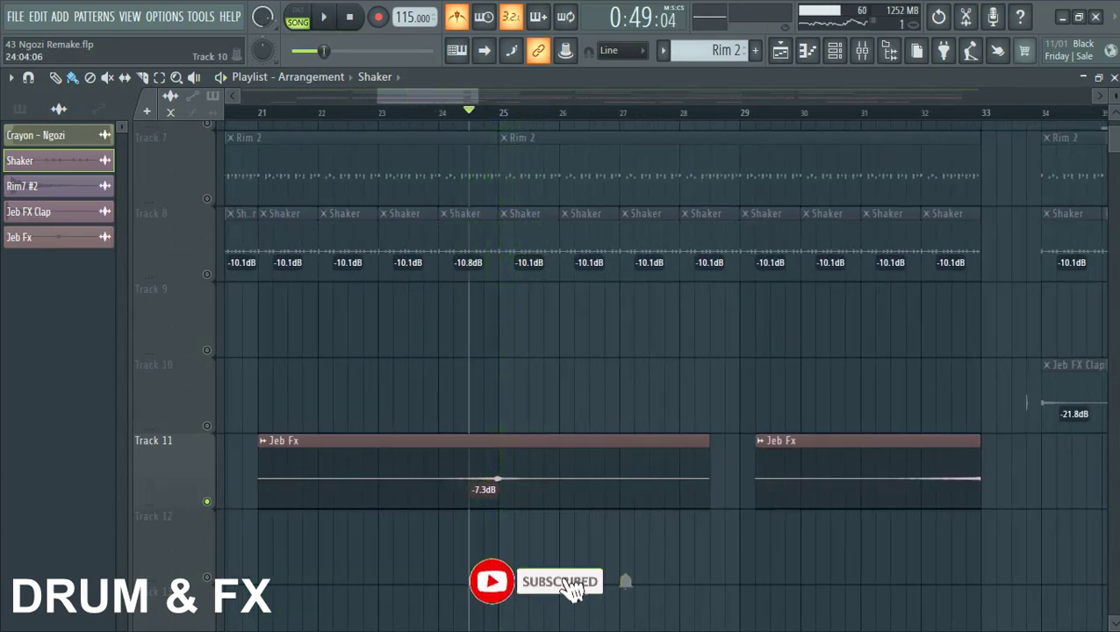
Play the second Jeb Fx clip on Track 11 from just before bar 32 to its end at bar 33.
{"action": "scroll", "coordinate": [614, 369], "scroll_direction": "down", "scroll_amount": 3}
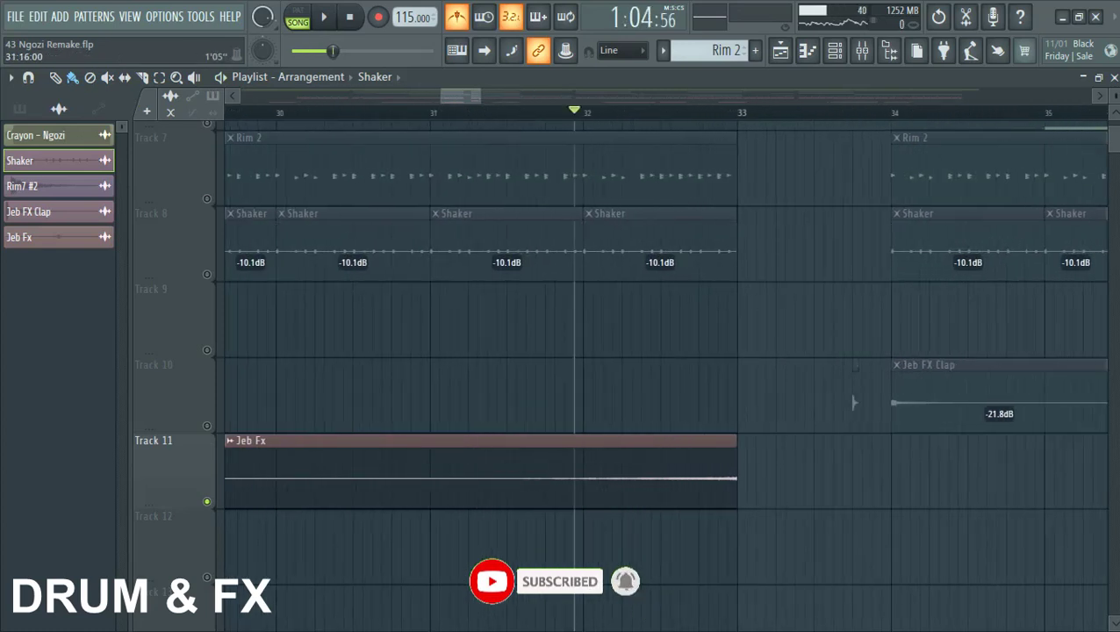
{"action": "scroll", "coordinate": [544, 549], "scroll_direction": "down", "scroll_amount": 2}
{"action": "key", "text": "space"}
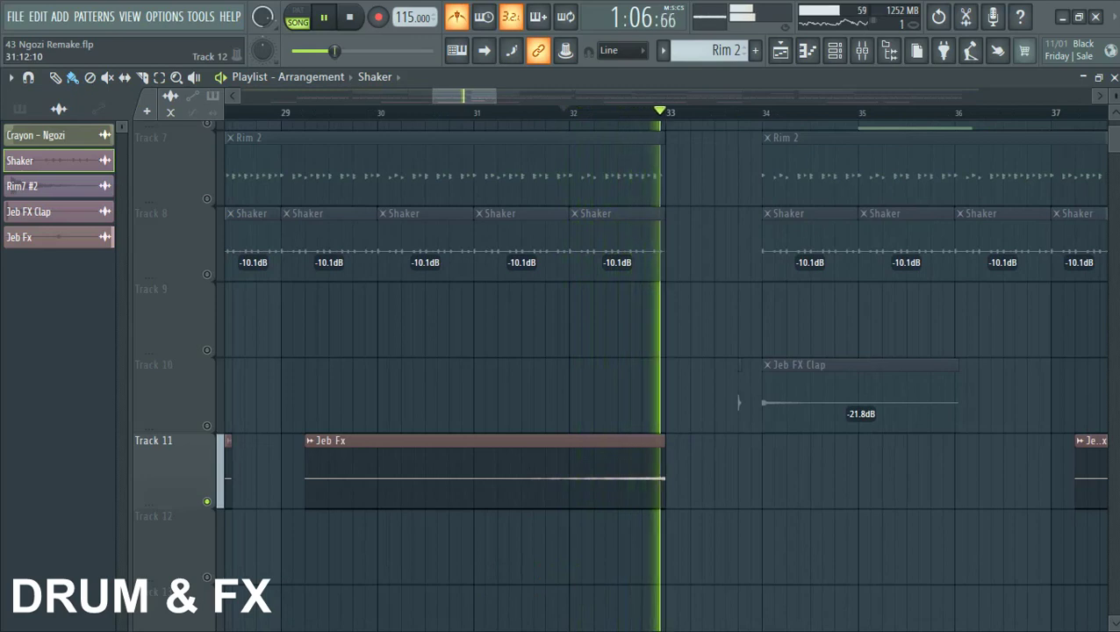
{"action": "key", "text": "space"}
{"action": "scroll", "coordinate": [480, 479], "scroll_direction": "down", "scroll_amount": 2}
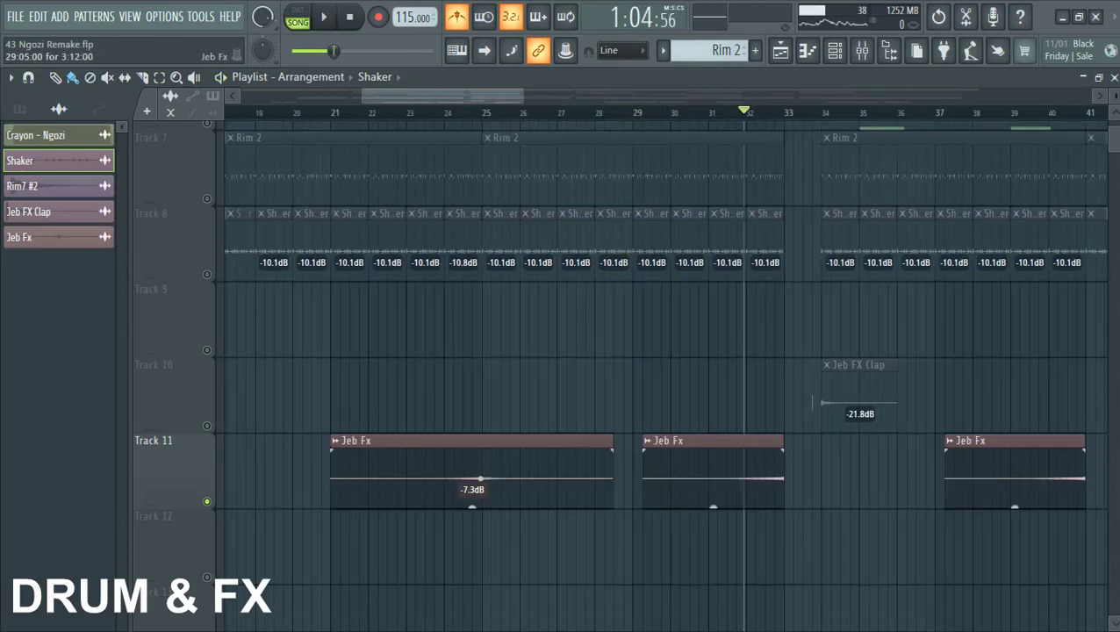
Replay the closing rise of the Jeb Fx clip before bar 33 and stop playback.
{"action": "scroll", "coordinate": [813, 402], "scroll_direction": "up", "scroll_amount": 3}
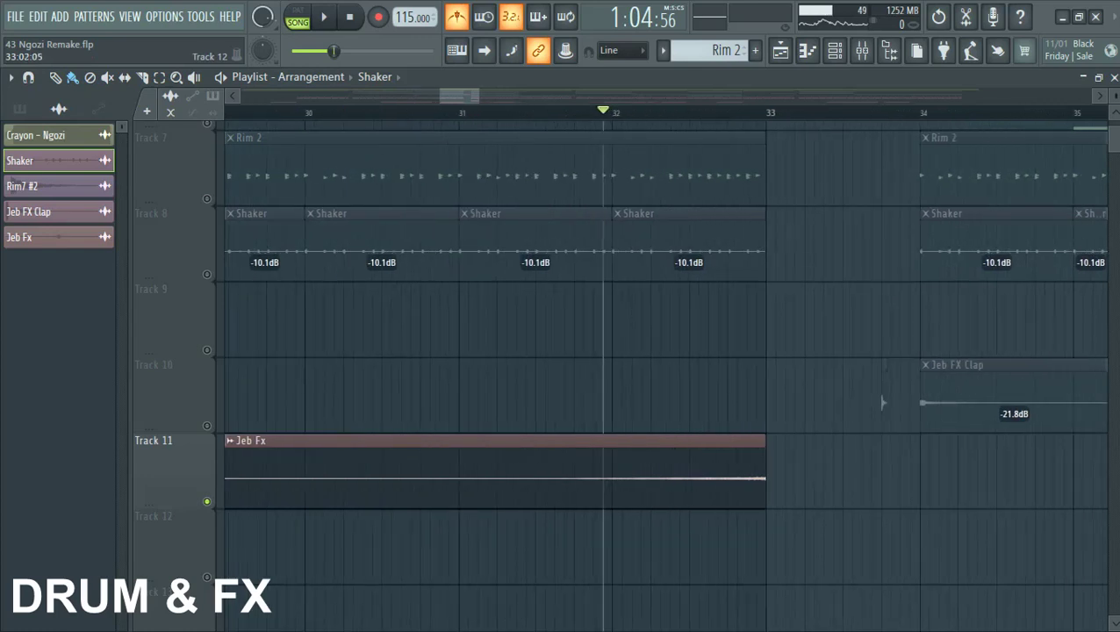
{"action": "key", "text": "space"}
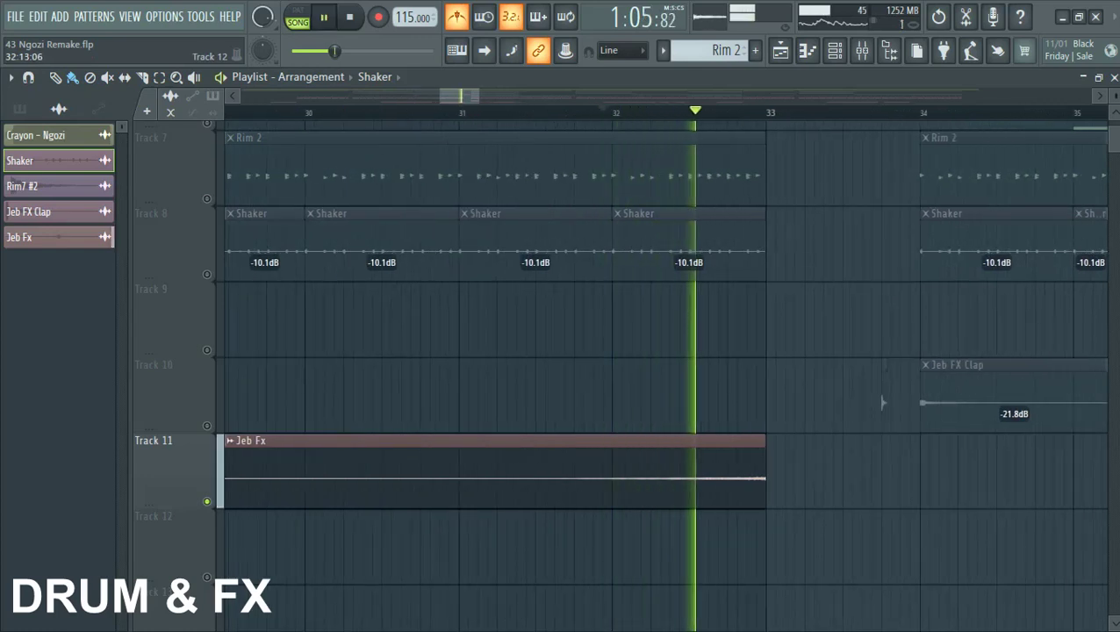
{"action": "scroll", "coordinate": [882, 403], "scroll_direction": "down", "scroll_amount": 3}
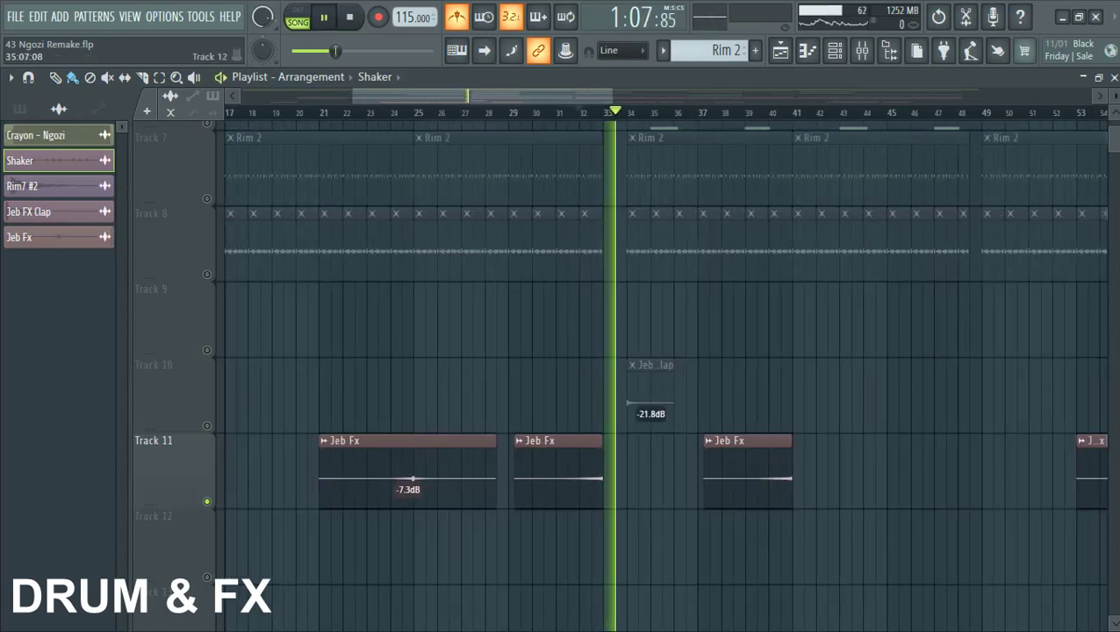
{"action": "scroll", "coordinate": [882, 403], "scroll_direction": "down", "scroll_amount": 2}
{"action": "key", "text": "space"}
{"action": "key", "text": "space"}
{"action": "key", "text": "space"}
With Track 10 soloed, play the lead-in to the short Rim7 #2 clip before bar 34.
{"action": "scroll", "coordinate": [580, 402], "scroll_direction": "up", "scroll_amount": 3}
{"action": "scroll", "coordinate": [479, 403], "scroll_direction": "up", "scroll_amount": 6}
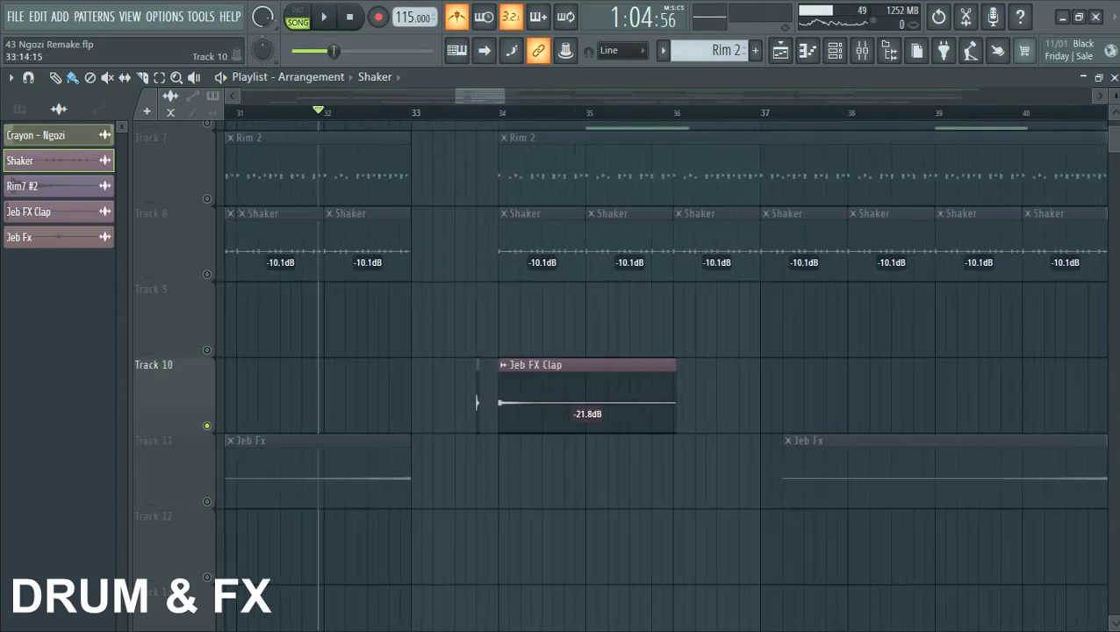
{"action": "key", "text": "space"}
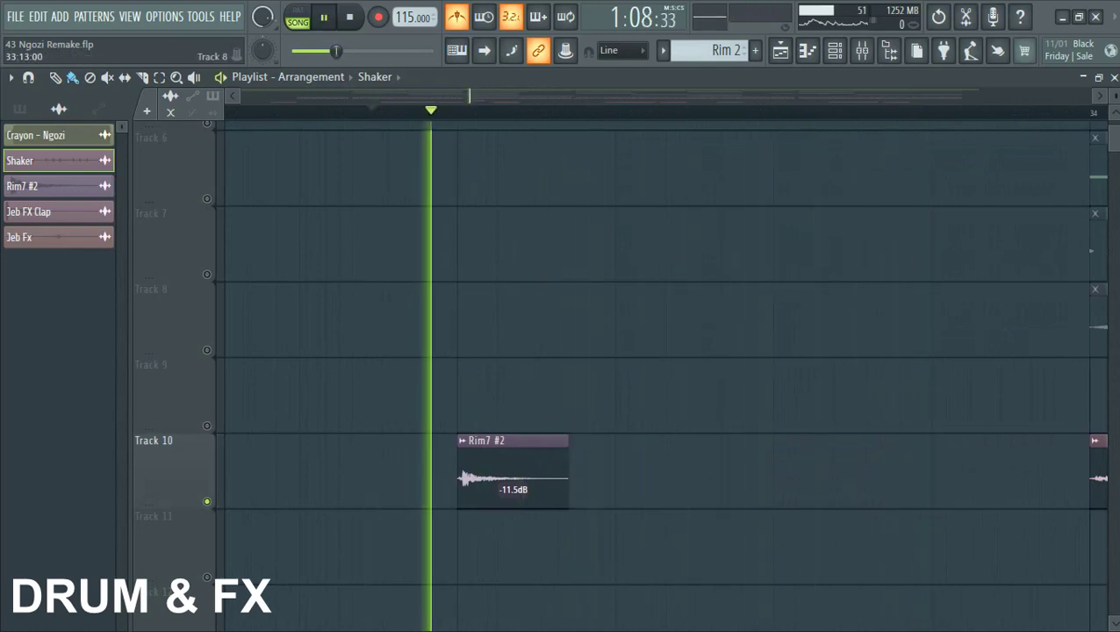
{"action": "key", "text": "space"}
{"action": "scroll", "coordinate": [487, 395], "scroll_direction": "down", "scroll_amount": 5}
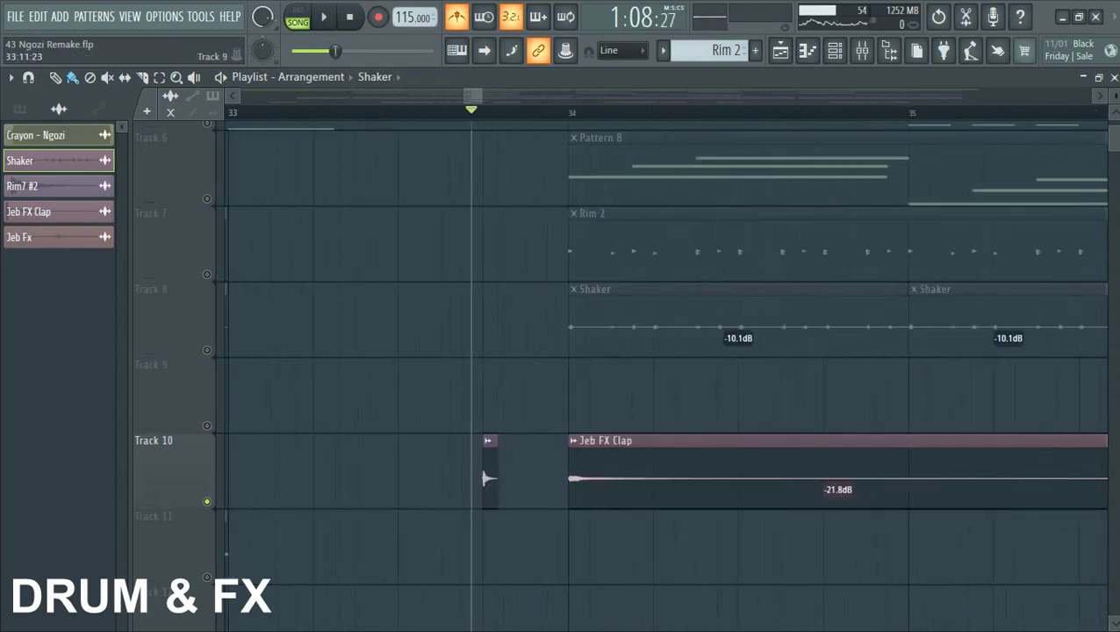
{"action": "scroll", "coordinate": [380, 369], "scroll_direction": "down", "scroll_amount": 3}
Play the Rim7 #2 and Jeb FX Clap clips around bar 34, and review the Jeb FX Clap's sampler settings before closing them.
{"action": "scroll", "coordinate": [418, 478], "scroll_direction": "up", "scroll_amount": 5}
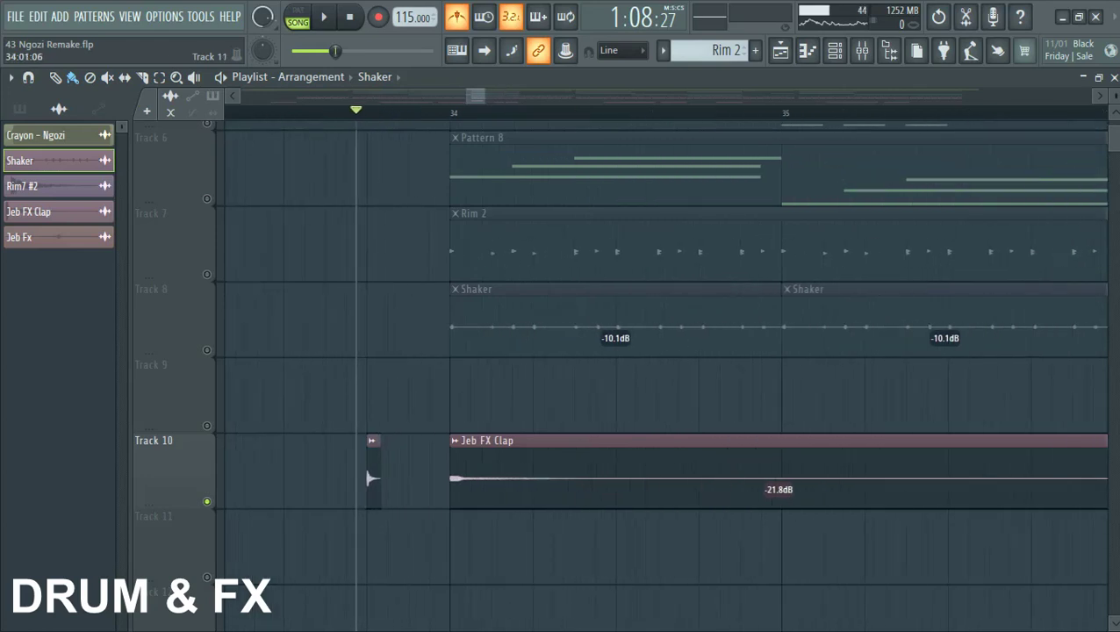
{"action": "key", "text": "space"}
{"action": "key", "text": "space"}
{"action": "key", "text": "space"}
{"action": "key", "text": "space"}
{"action": "scroll", "coordinate": [435, 479], "scroll_direction": "down", "scroll_amount": 3}
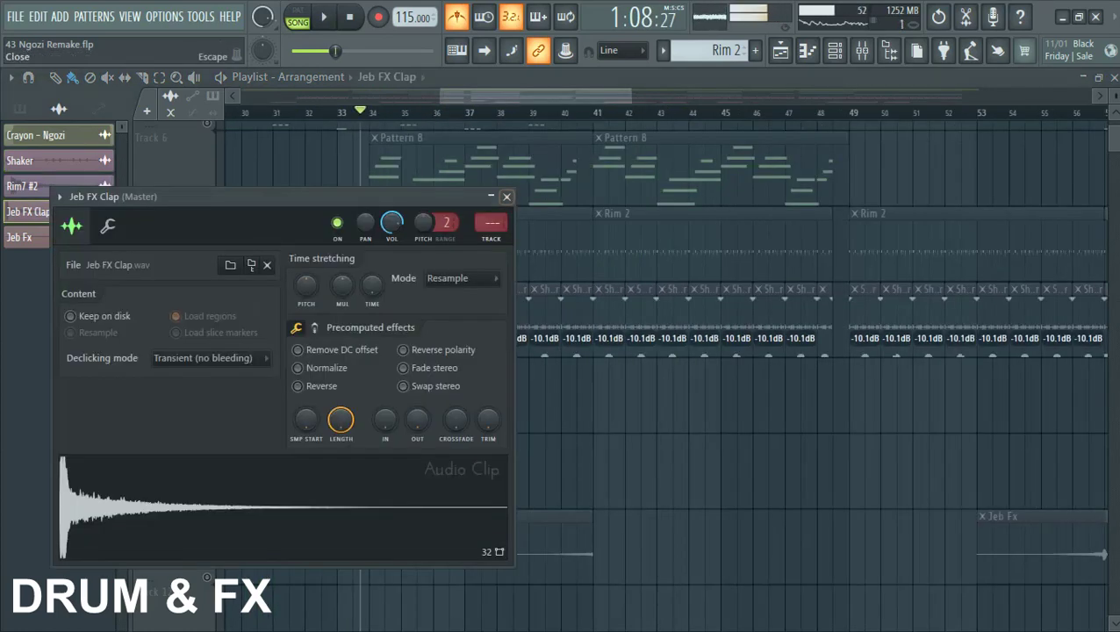
{"action": "key", "text": "Escape"}
Examine how the FX clips on Tracks 10 and 11 are placed across the arrangement.
{"action": "scroll", "coordinate": [436, 479], "scroll_direction": "down", "scroll_amount": 4}
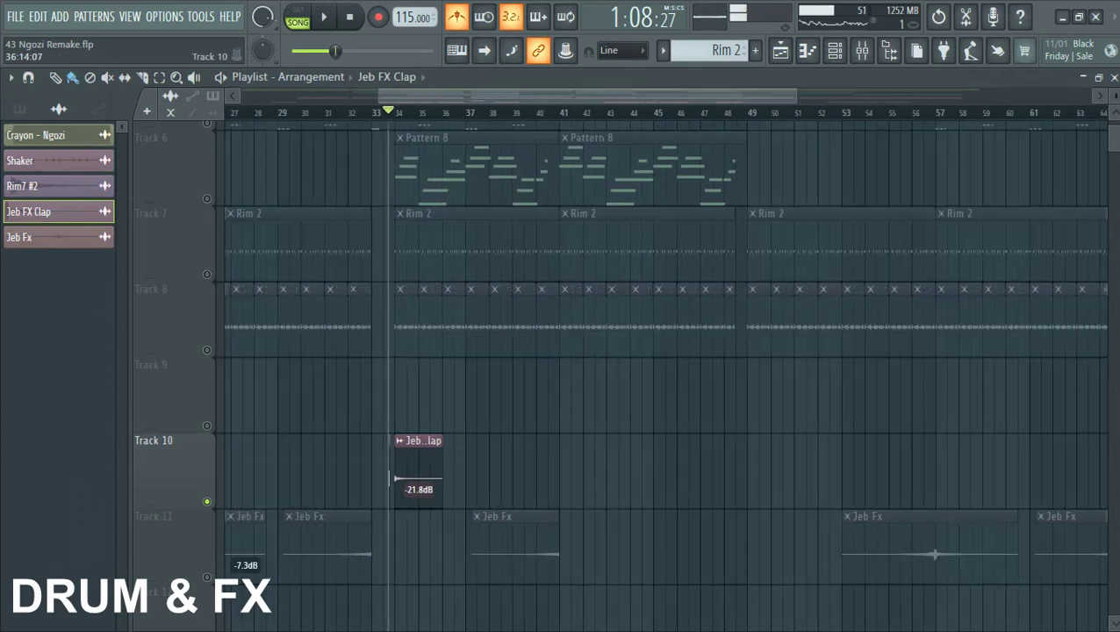
{"action": "scroll", "coordinate": [477, 478], "scroll_direction": "down", "scroll_amount": 2}
{"action": "scroll", "coordinate": [320, 478], "scroll_direction": "down", "scroll_amount": 4}
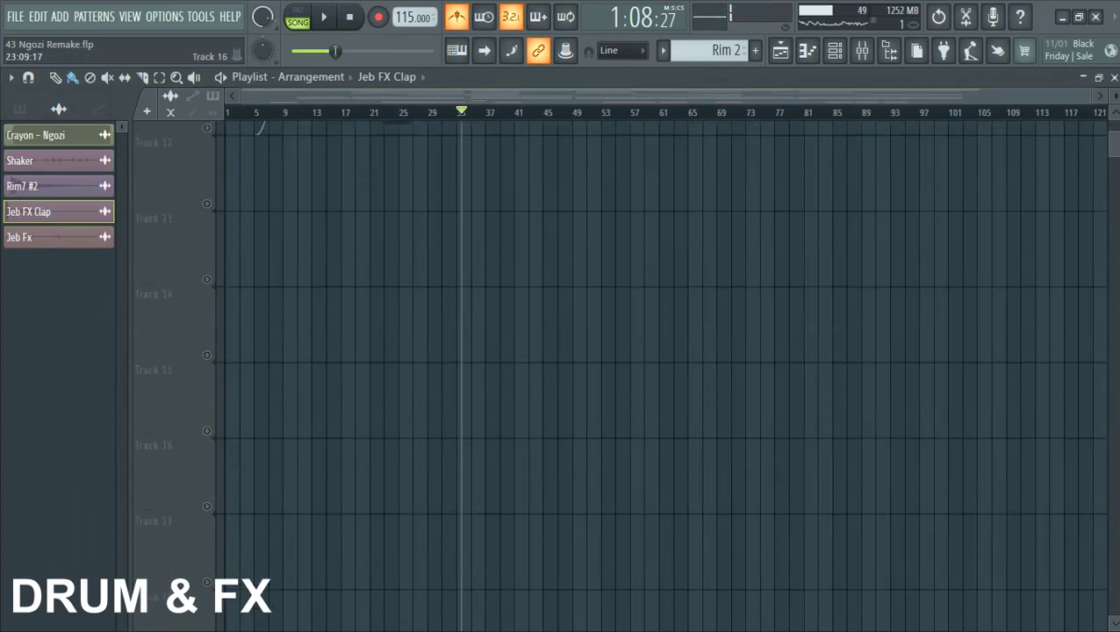
{"action": "scroll", "coordinate": [292, 479], "scroll_direction": "up", "scroll_amount": 3}
{"action": "scroll", "coordinate": [292, 479], "scroll_direction": "up", "scroll_amount": 2}
{"action": "scroll", "coordinate": [292, 479], "scroll_direction": "up", "scroll_amount": 3}
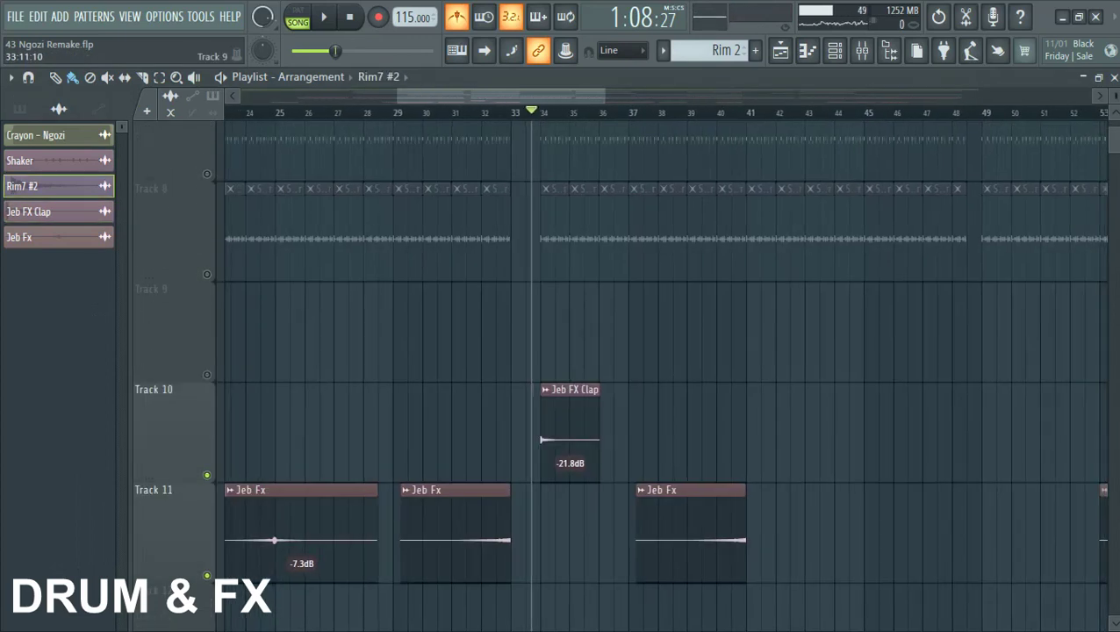
{"action": "scroll", "coordinate": [534, 334], "scroll_direction": "down", "scroll_amount": 3}
{"action": "scroll", "coordinate": [534, 338], "scroll_direction": "down", "scroll_amount": 2}
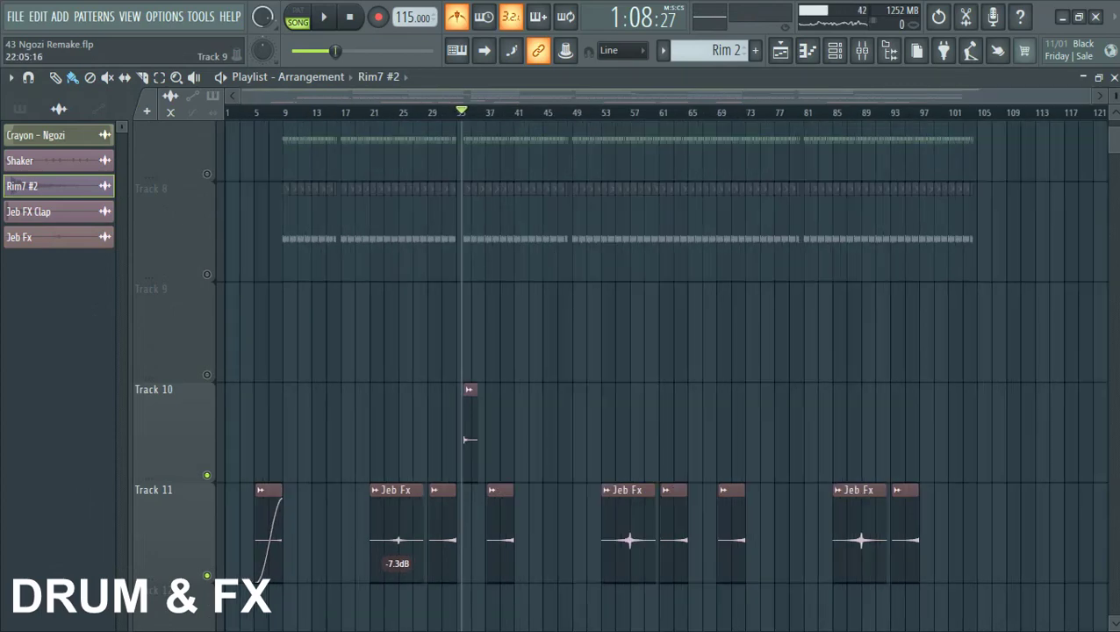
Show the whole arrangement and turn all Playlist tracks back on.
{"action": "scroll", "coordinate": [207, 338], "scroll_direction": "down", "scroll_amount": 4}
{"action": "right_click", "coordinate": [207, 361]}
{"action": "right_click", "coordinate": [207, 362]}
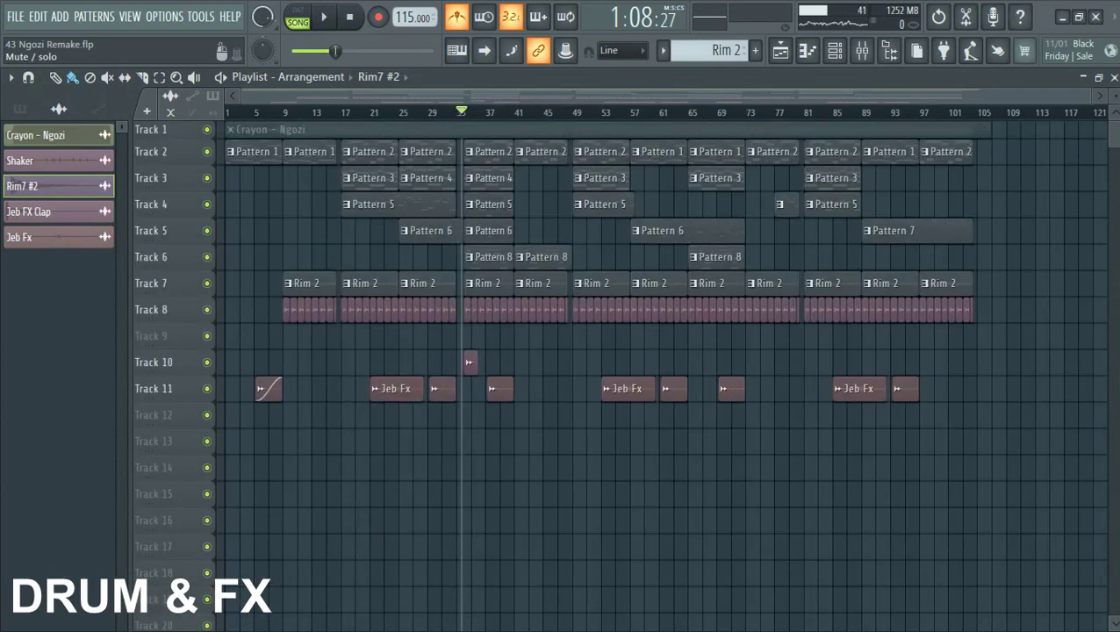